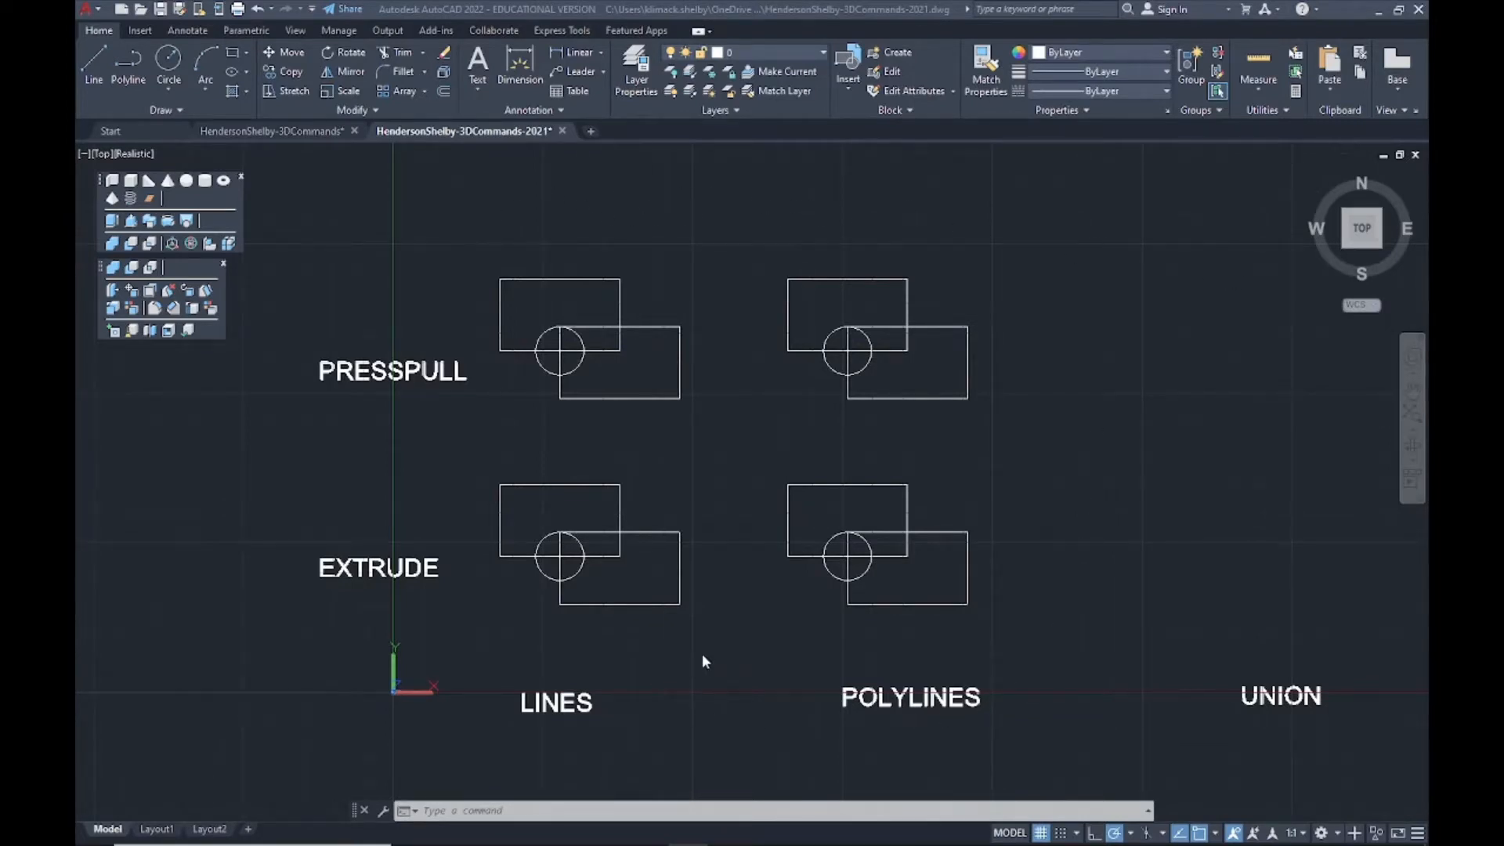
- Examine how the shapes in the LINES column are built by selecting individual edges of their rectangles
{"action": "left_click", "coordinate": [438, 200]}
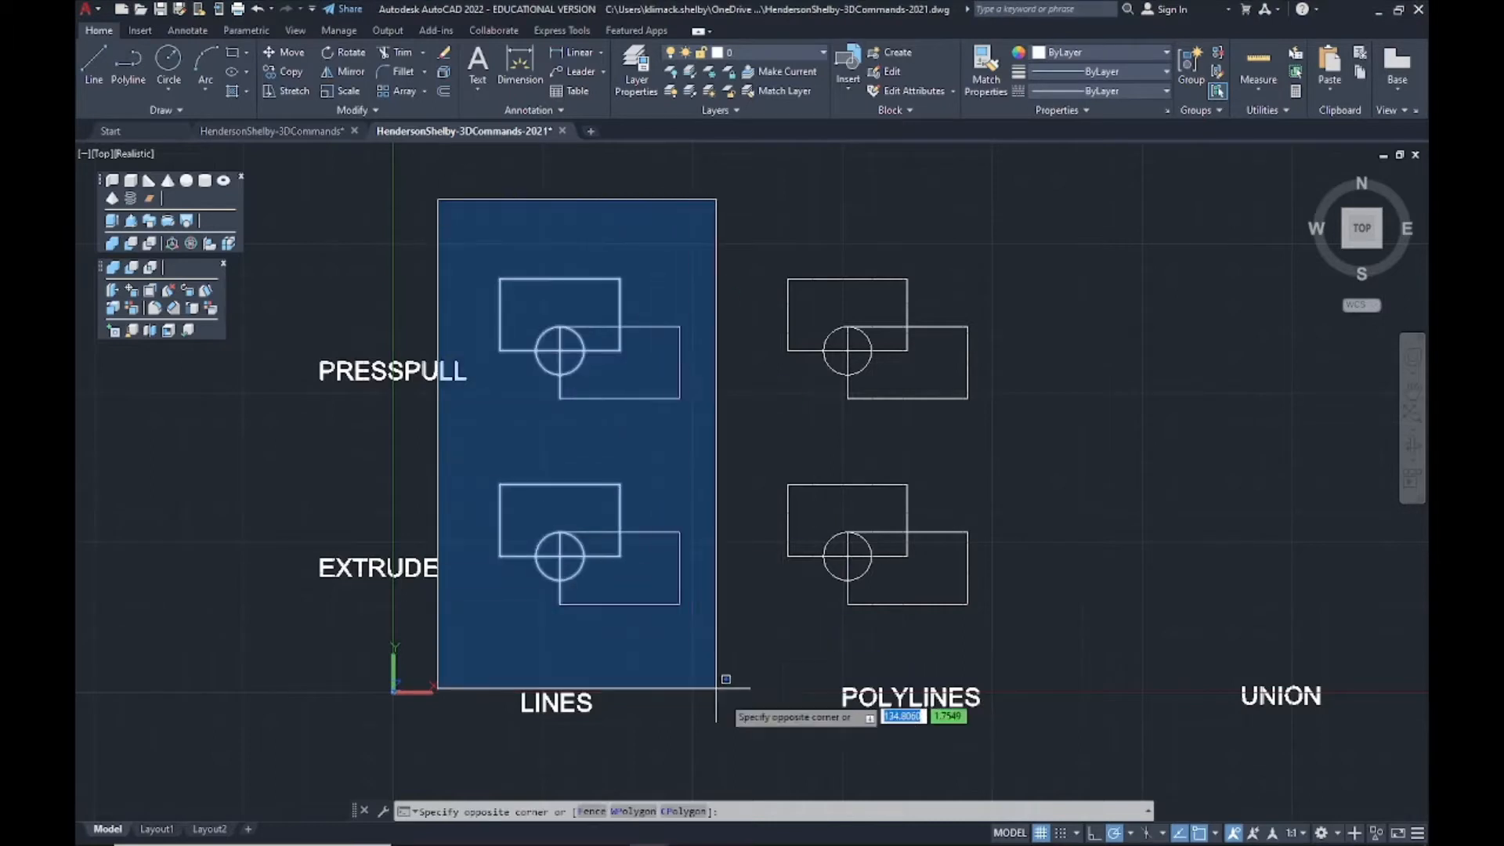
{"action": "left_click", "coordinate": [729, 717]}
{"action": "key", "text": "Escape"}
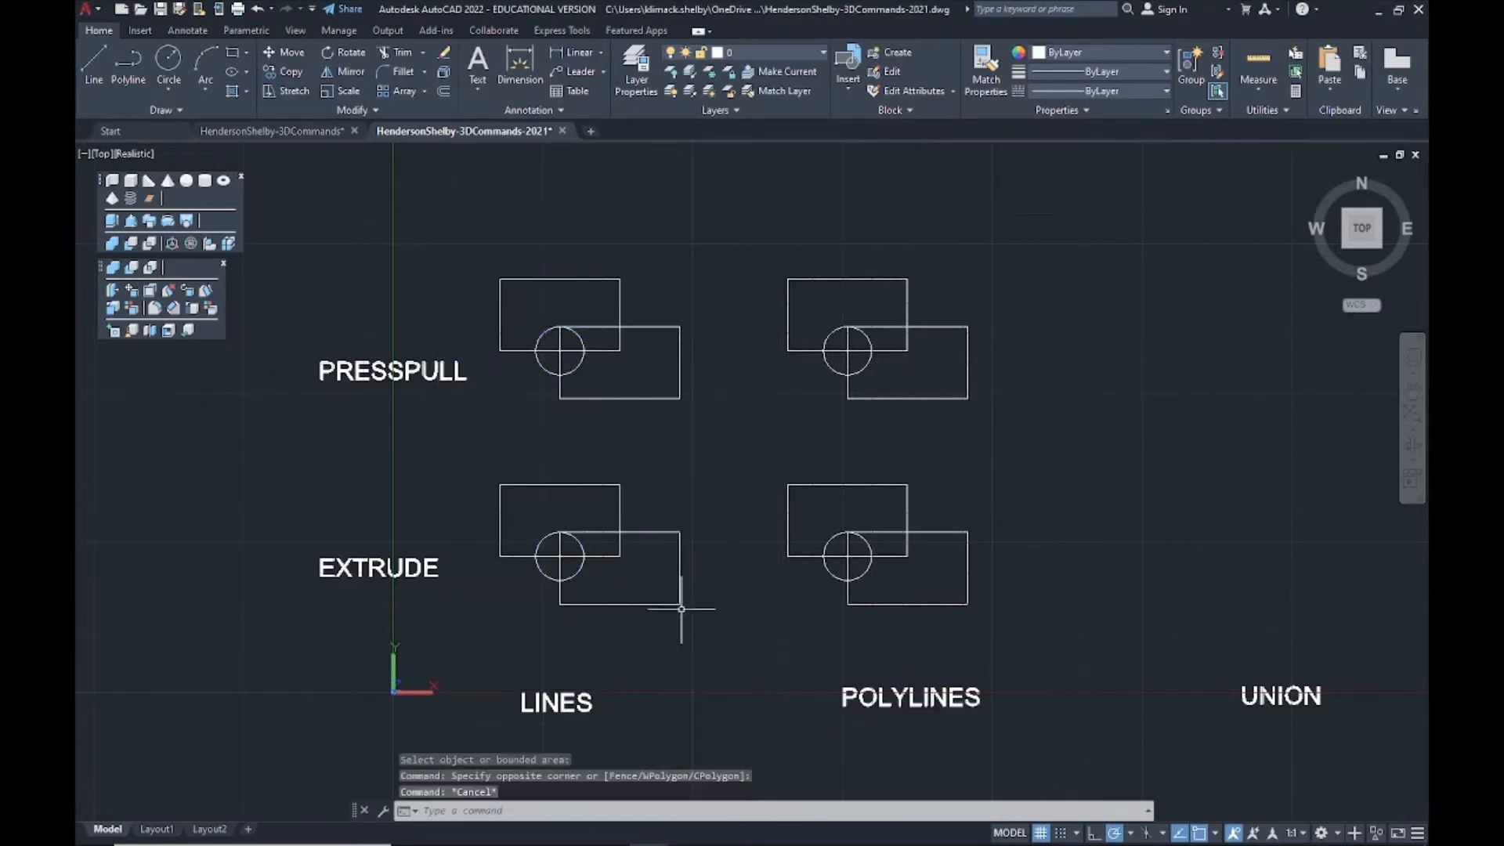
{"action": "left_click", "coordinate": [680, 581]}
{"action": "key", "text": "Escape"}
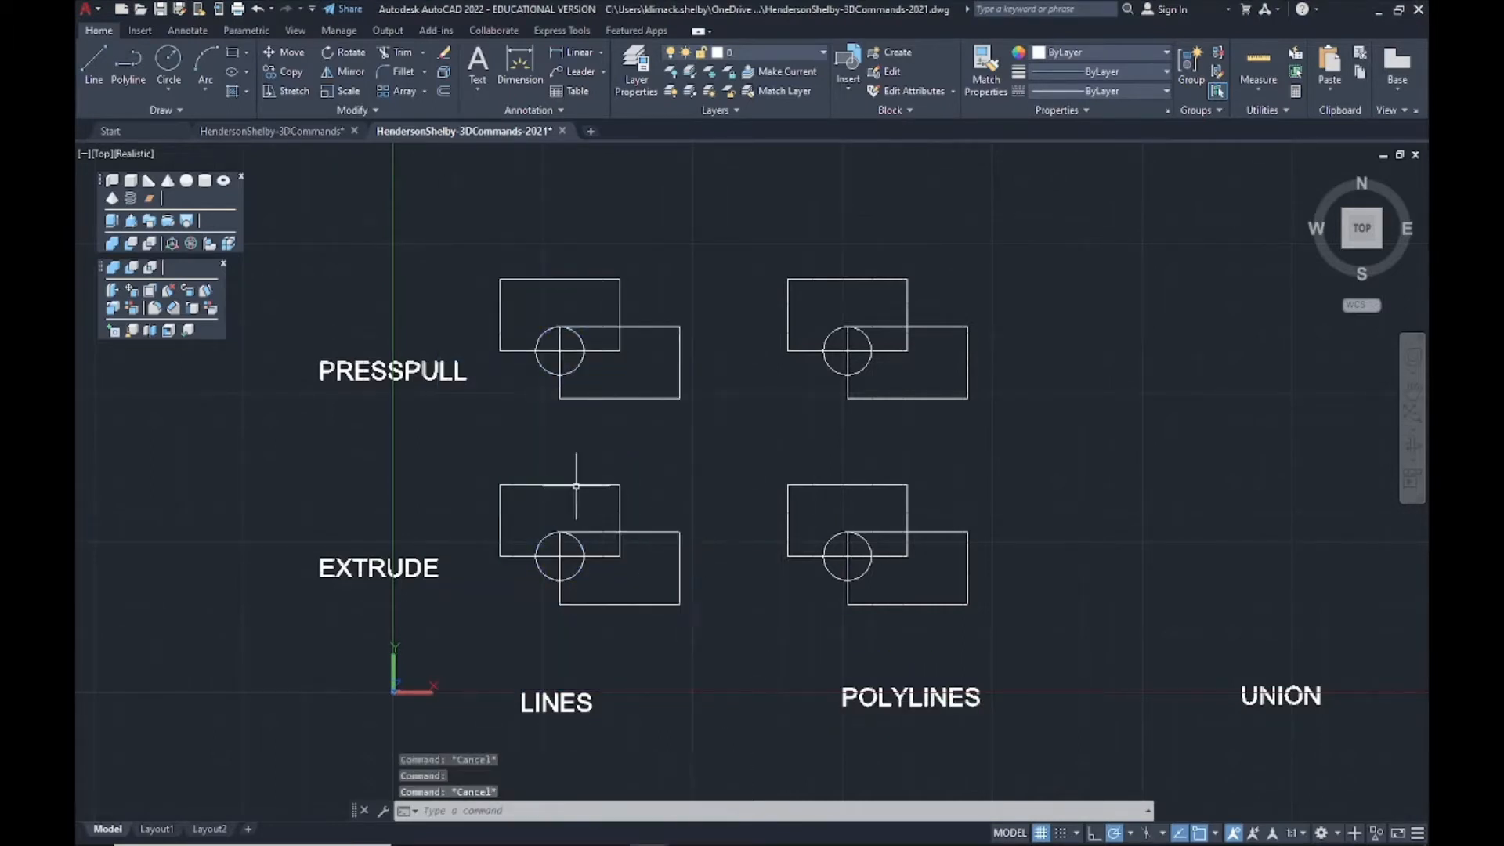
{"action": "left_click", "coordinate": [576, 485]}
{"action": "key", "text": "Escape"}
{"action": "left_click", "coordinate": [620, 290]}
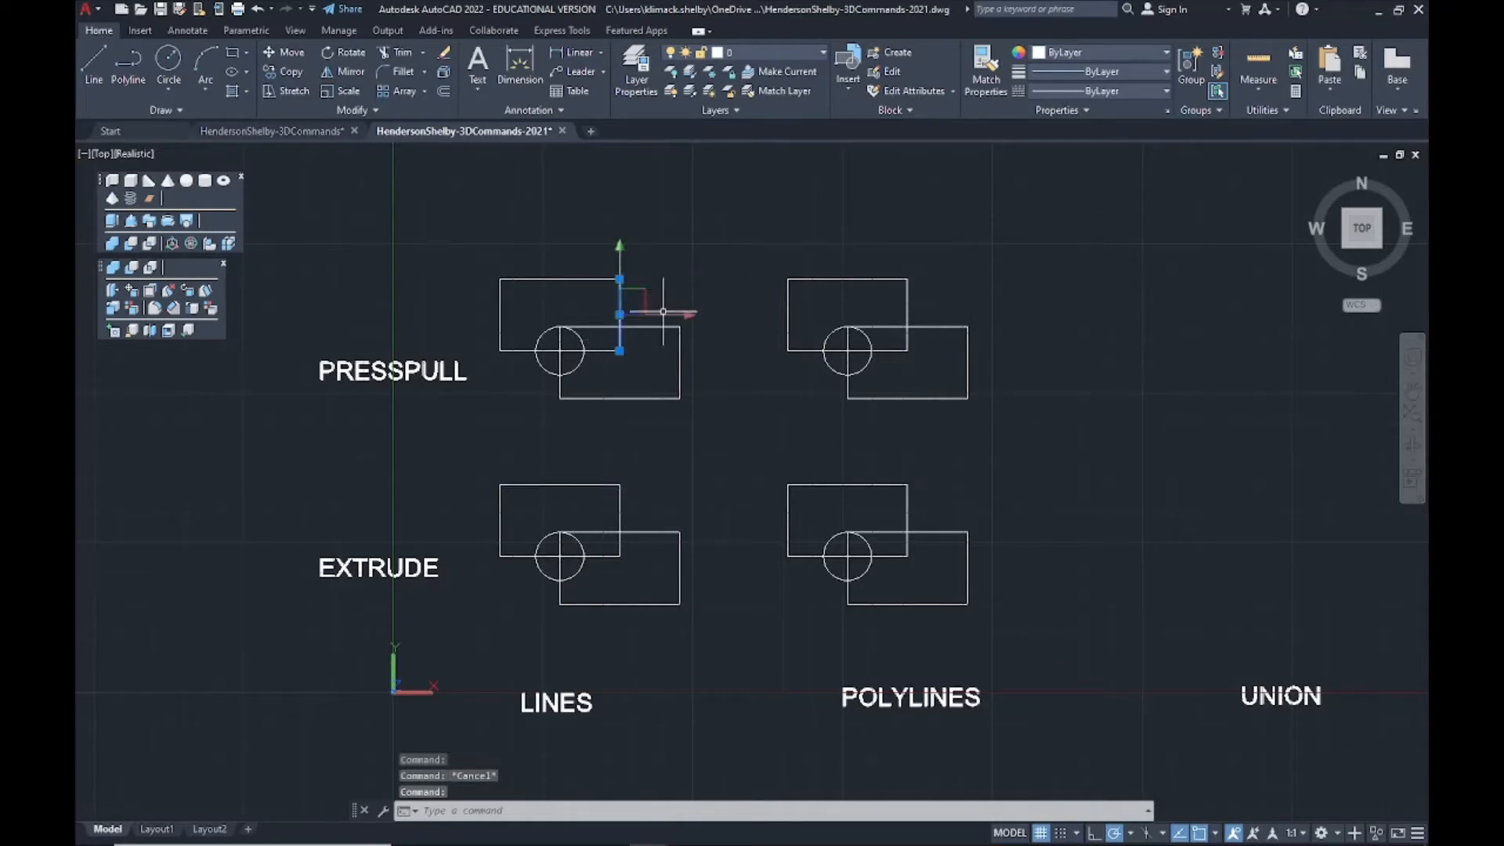
{"action": "key", "text": "Escape"}
- Examine how the shapes in the POLYLINES column are built by selecting their rectangles in both rows
{"action": "left_click", "coordinate": [741, 236]}
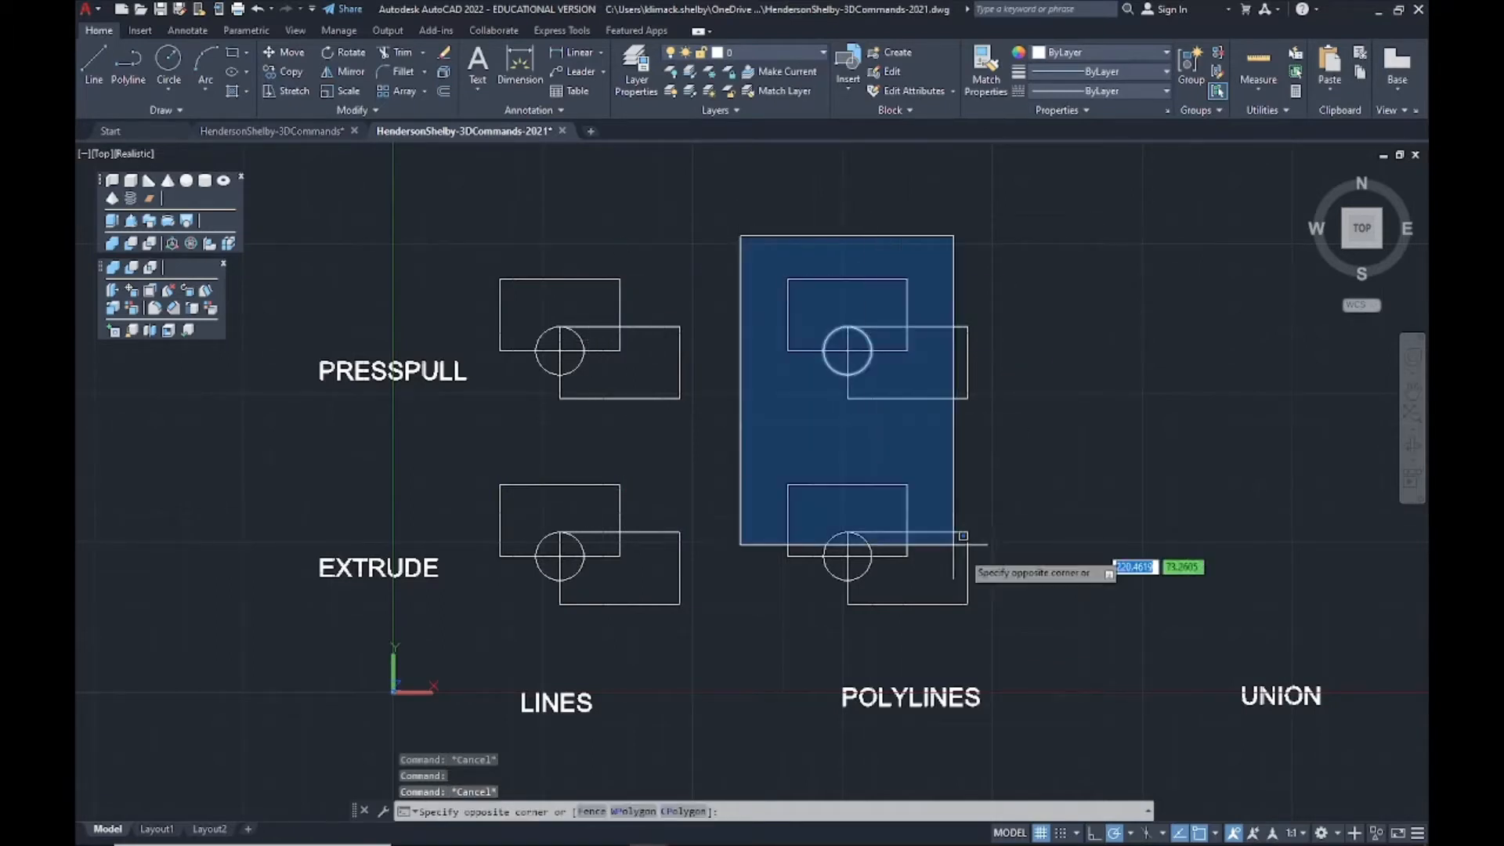
{"action": "left_click", "coordinate": [1018, 628]}
{"action": "key", "text": "Escape"}
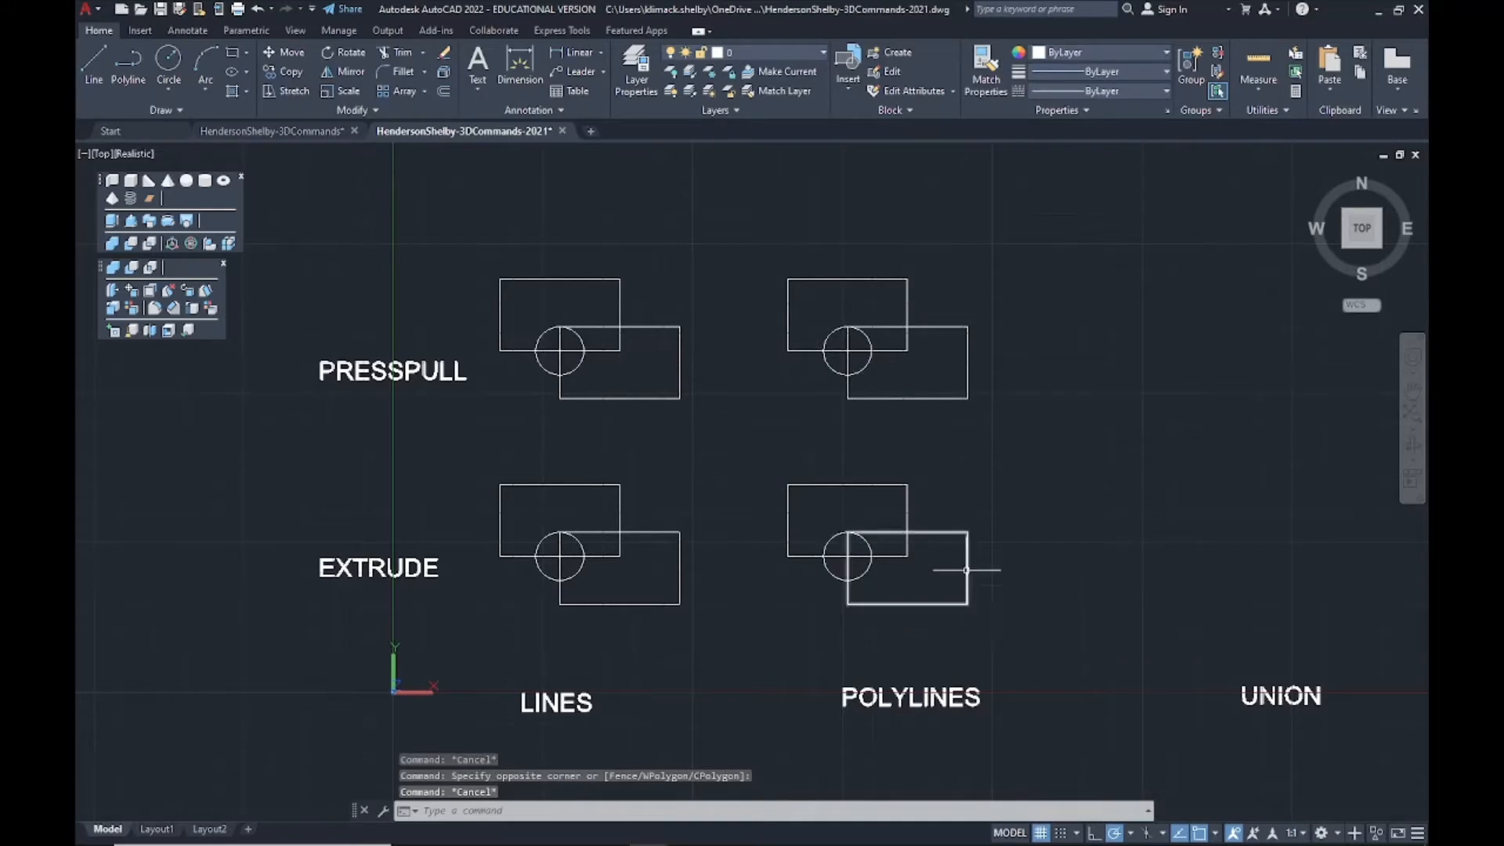
{"action": "left_click", "coordinate": [968, 572]}
{"action": "mouse_move", "coordinate": [969, 569]}
{"action": "key", "text": "Escape"}
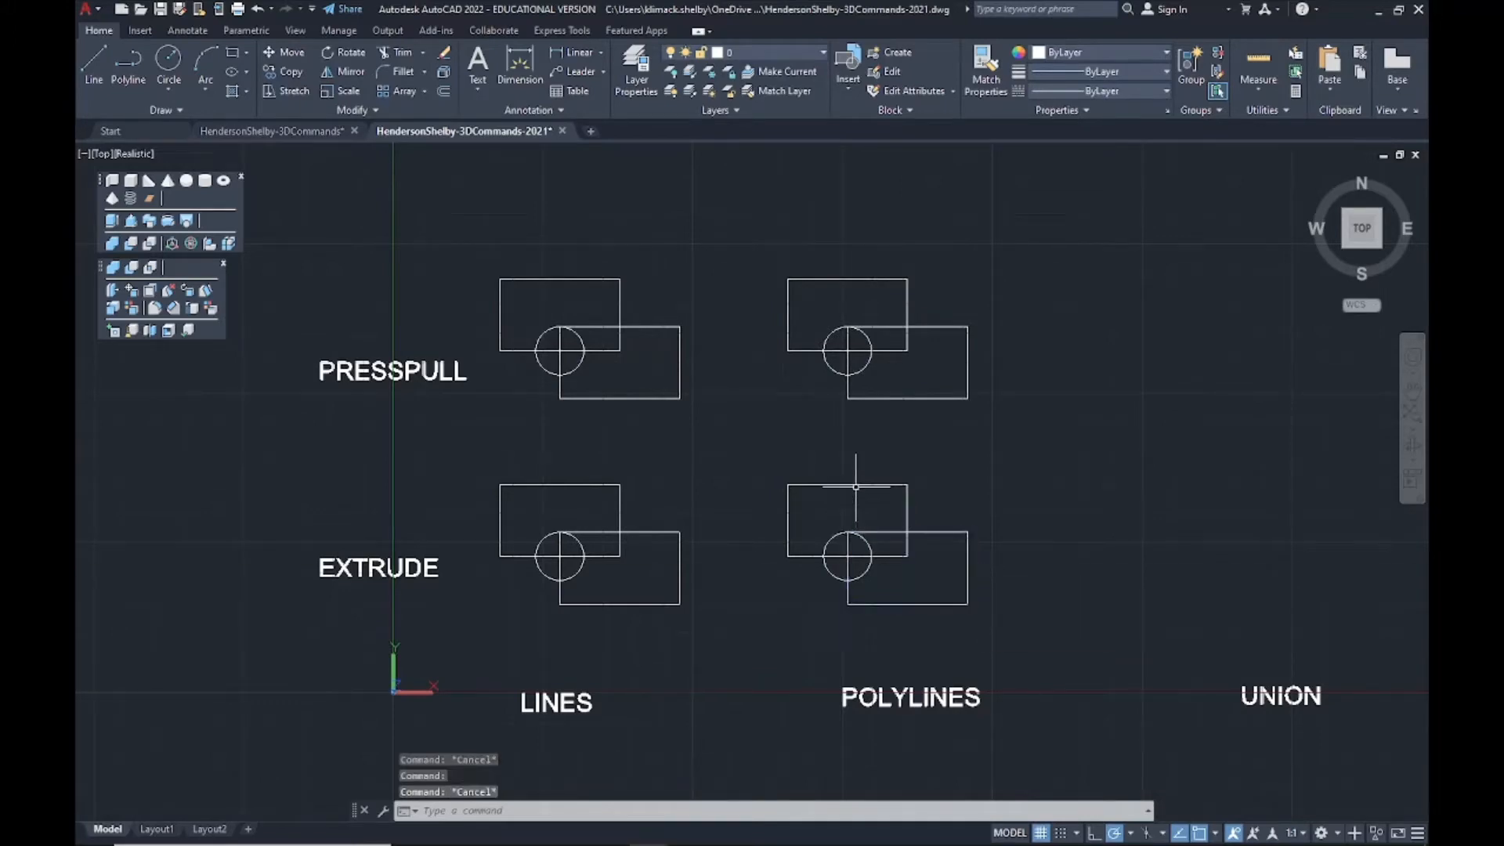
{"action": "left_click", "coordinate": [856, 486]}
{"action": "key", "text": "Escape"}
{"action": "left_click", "coordinate": [921, 399]}
{"action": "key", "text": "Escape"}
{"action": "left_click", "coordinate": [868, 280]}
{"action": "key", "text": "Escape"}
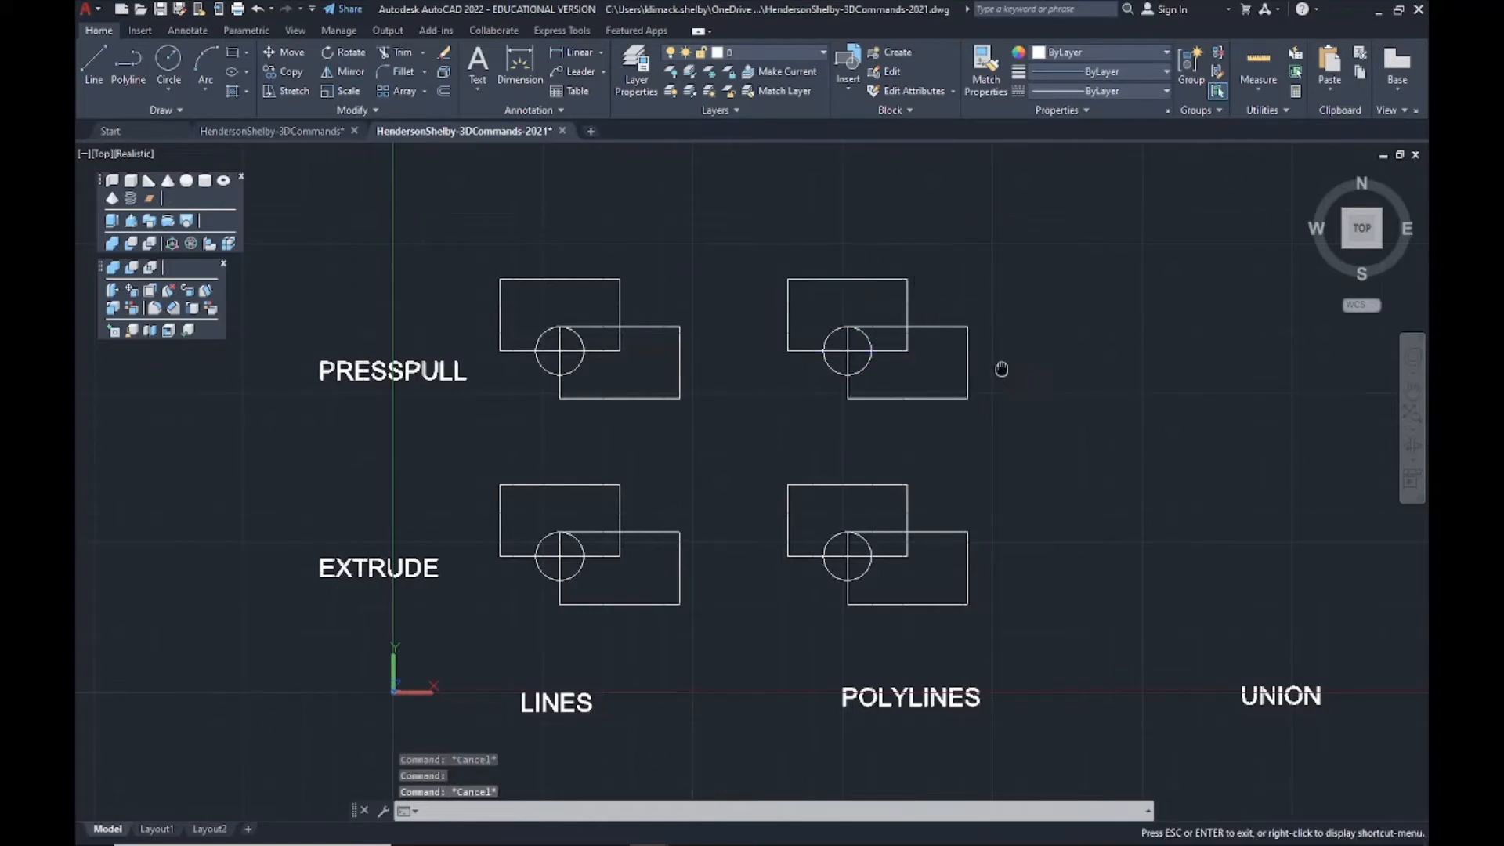
{"action": "middle_click_drag", "start_coordinate": [1001, 369], "coordinate": [974, 349]}
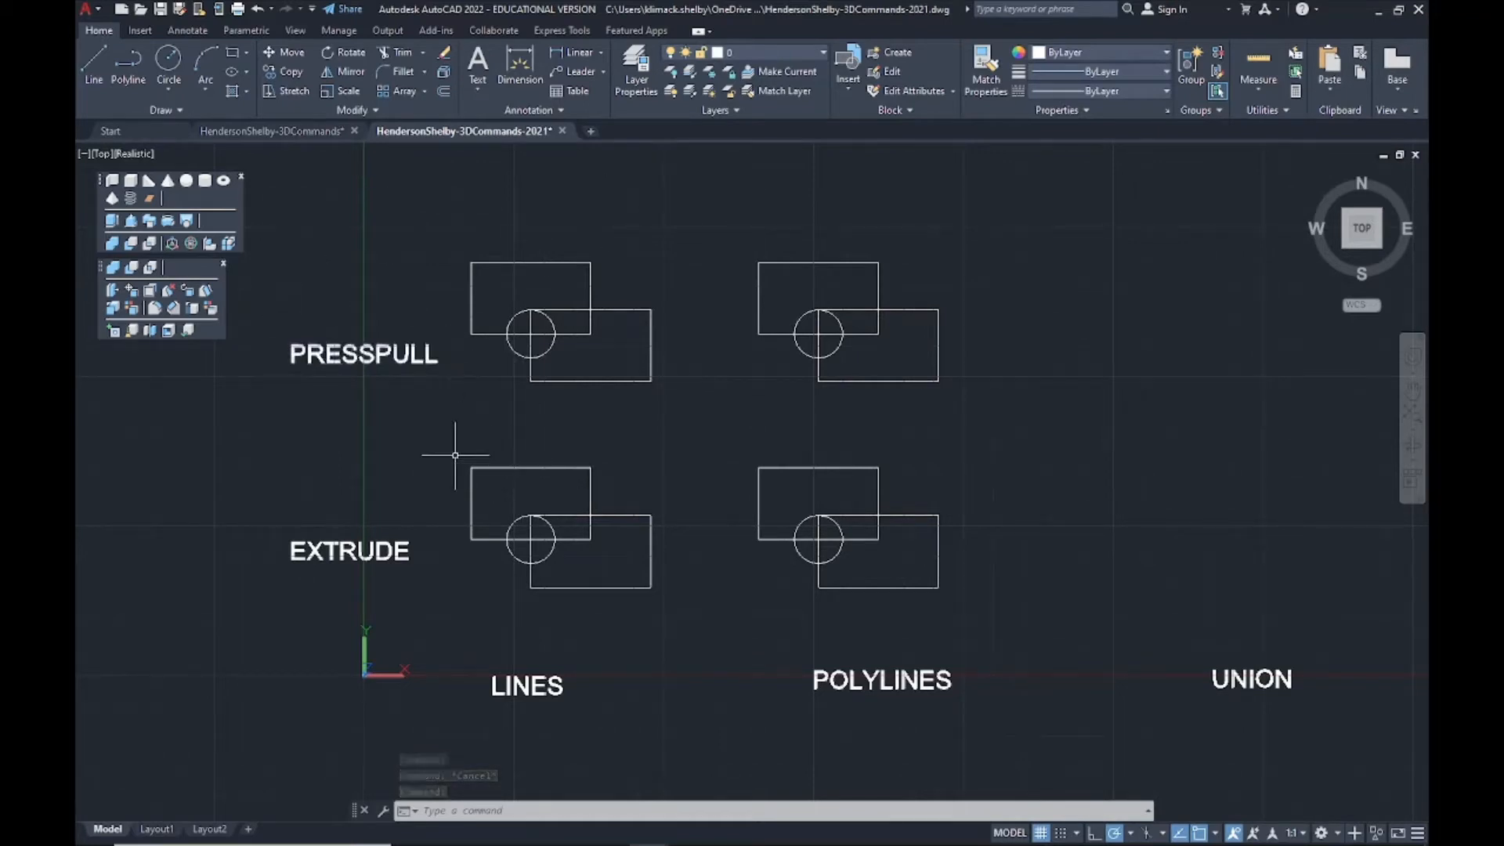
{"action": "middle_click_drag", "start_coordinate": [880, 471], "coordinate": [896, 480]}
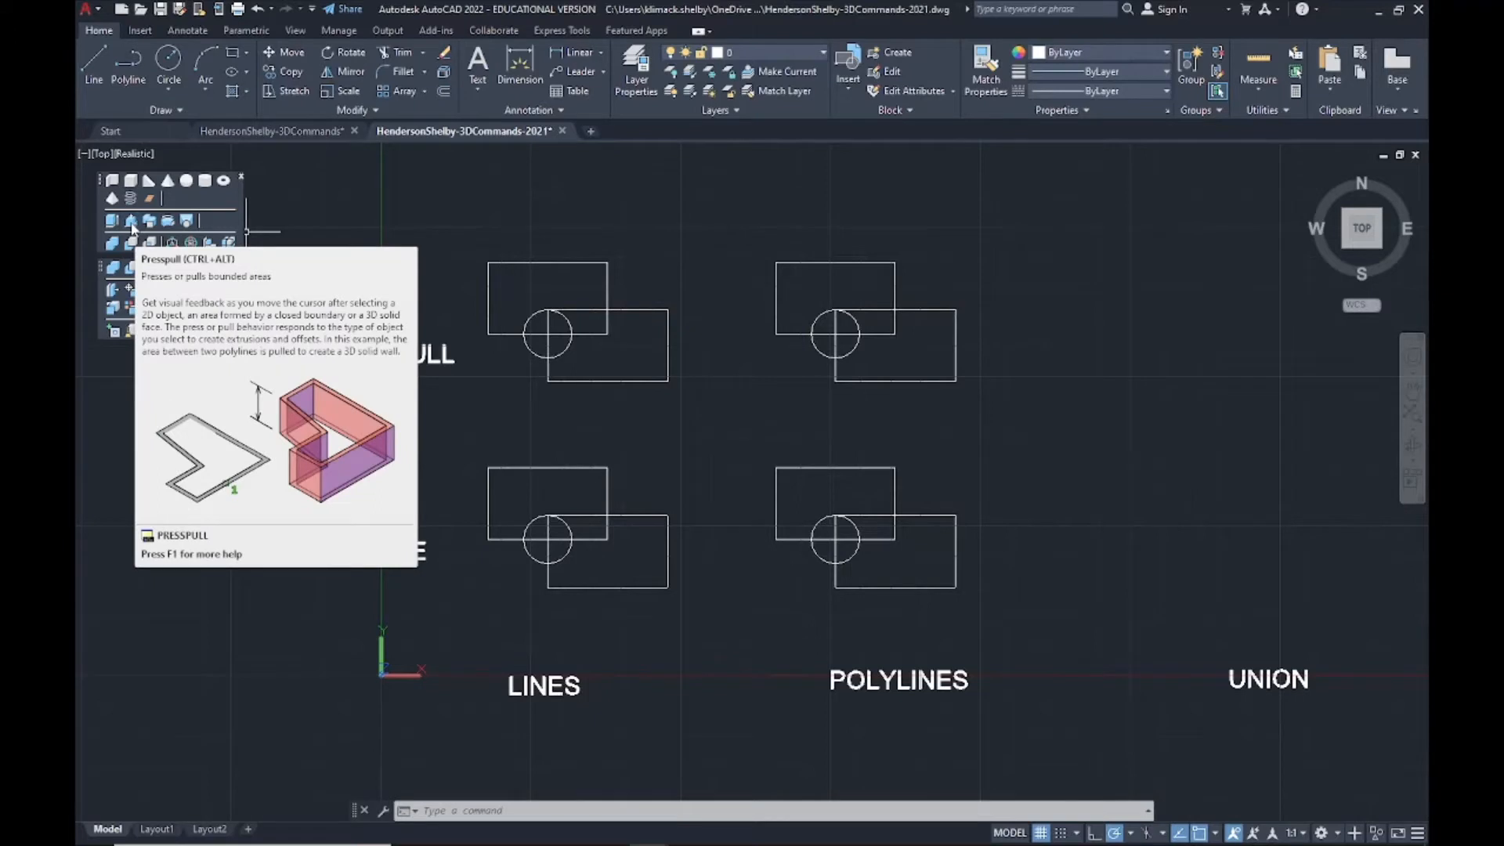
{"action": "middle_click_drag", "start_coordinate": [538, 625], "coordinate": [514, 623]}
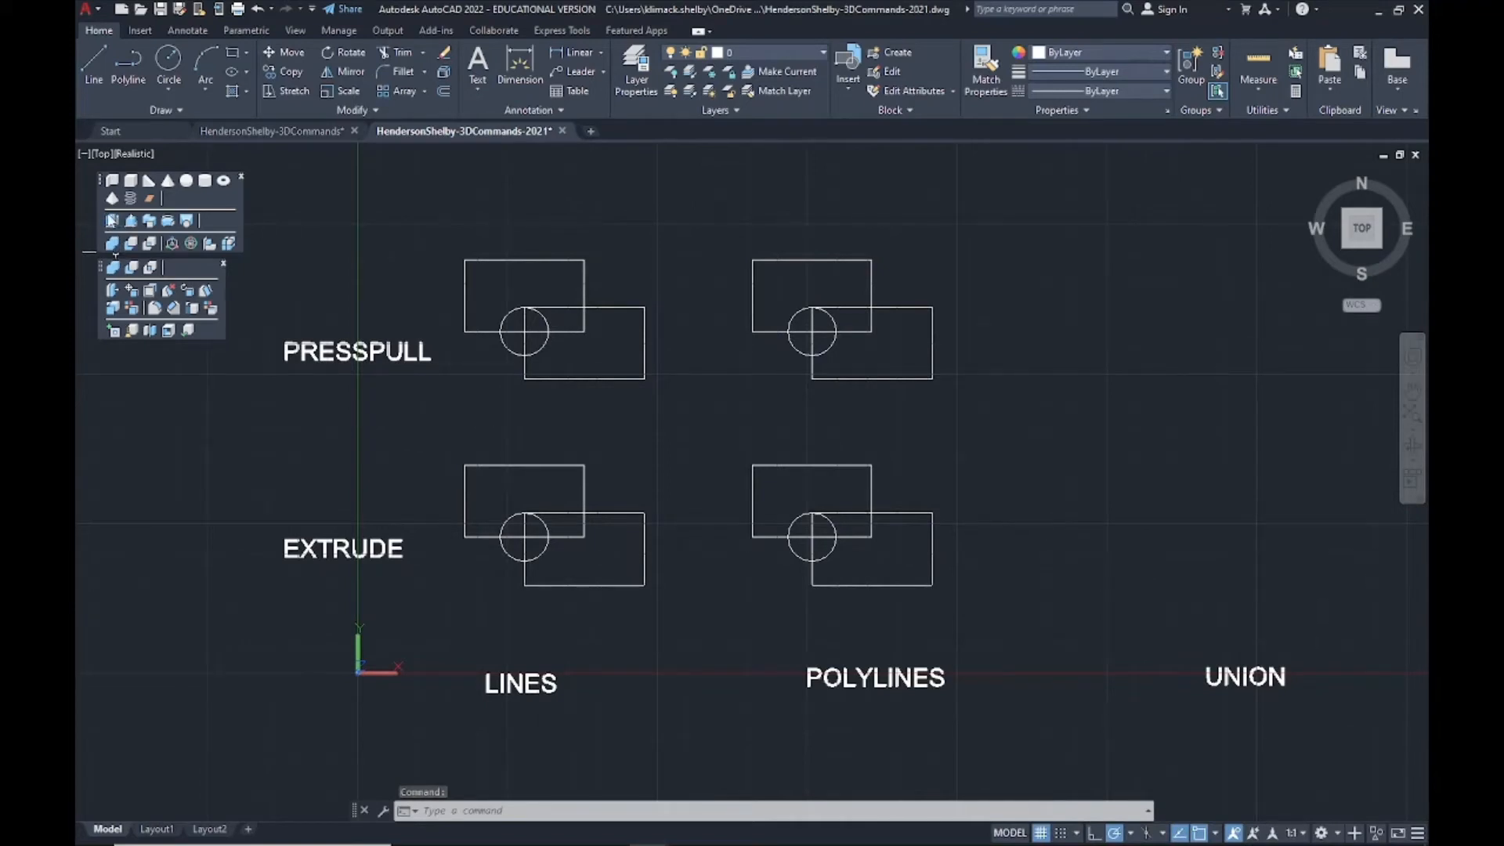
- Extrude the eight lines forming the two overlapping rectangles in the EXTRUDE row of the LINES column to a height of 10
{"action": "left_click", "coordinate": [112, 222]}
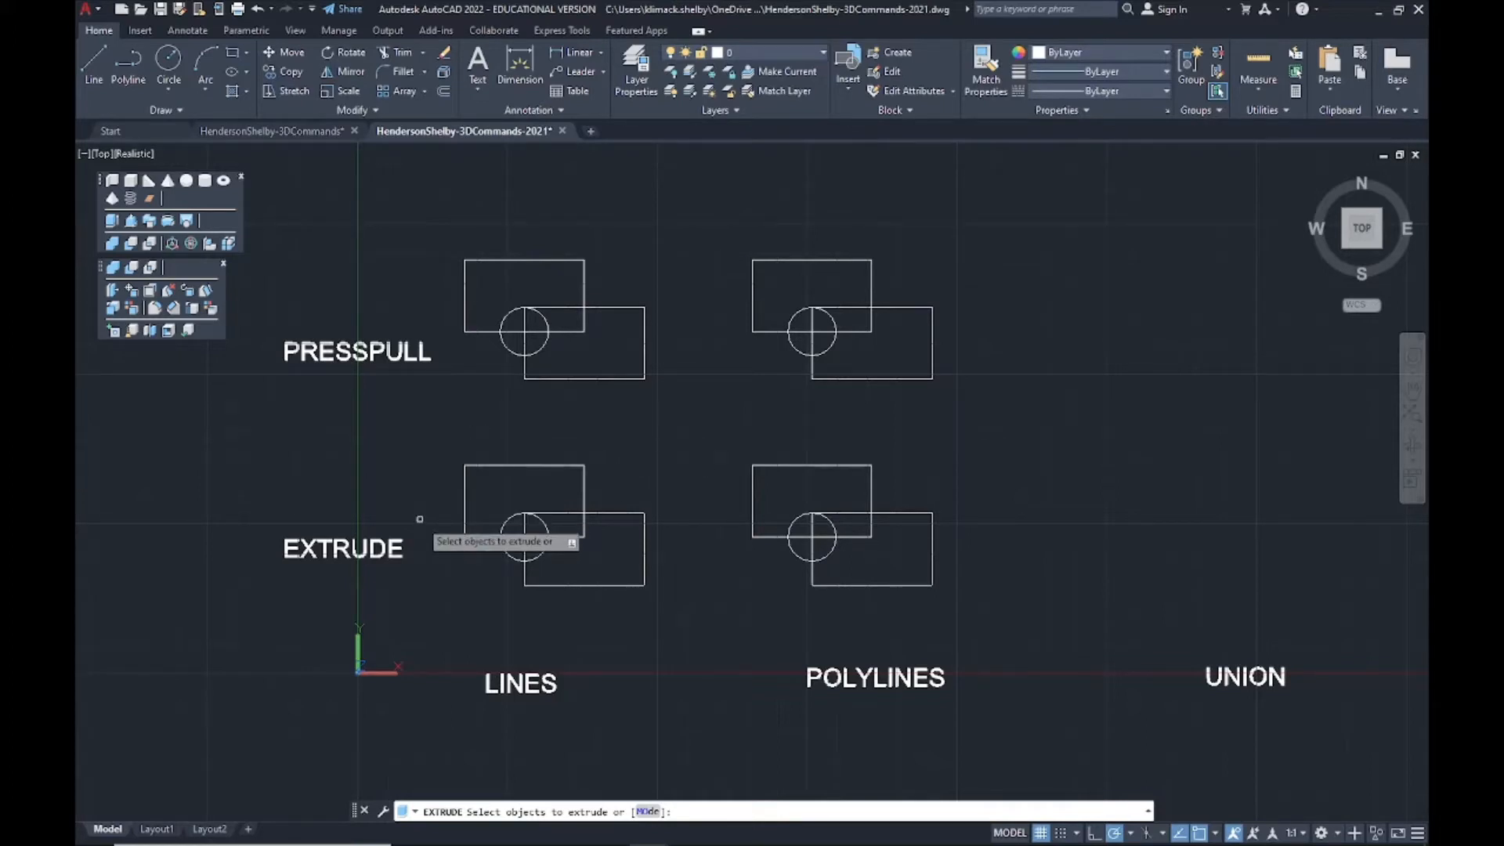
{"action": "left_click", "coordinate": [463, 508]}
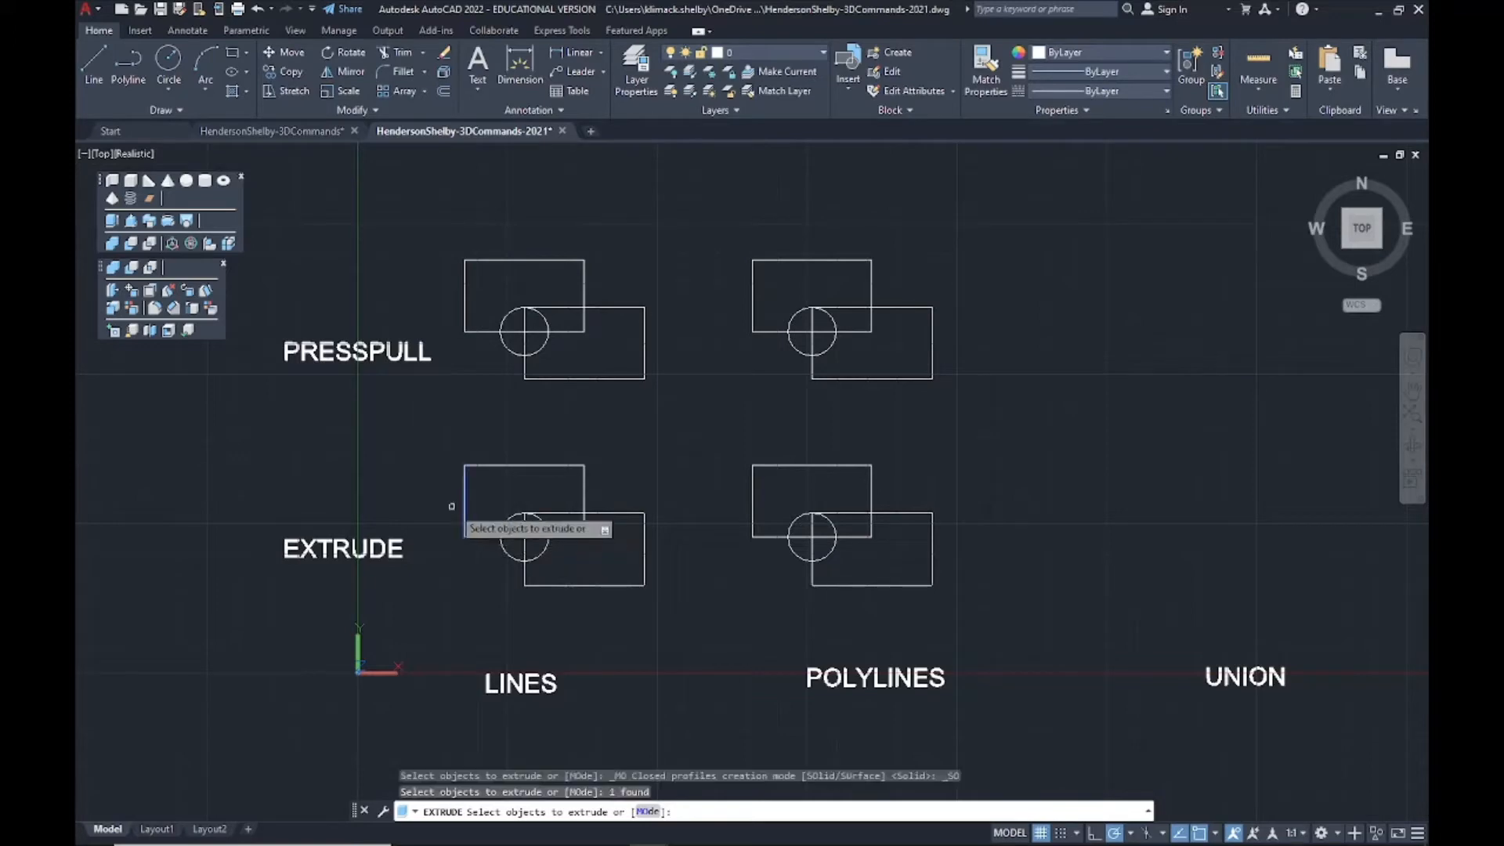
{"action": "left_click", "coordinate": [504, 463]}
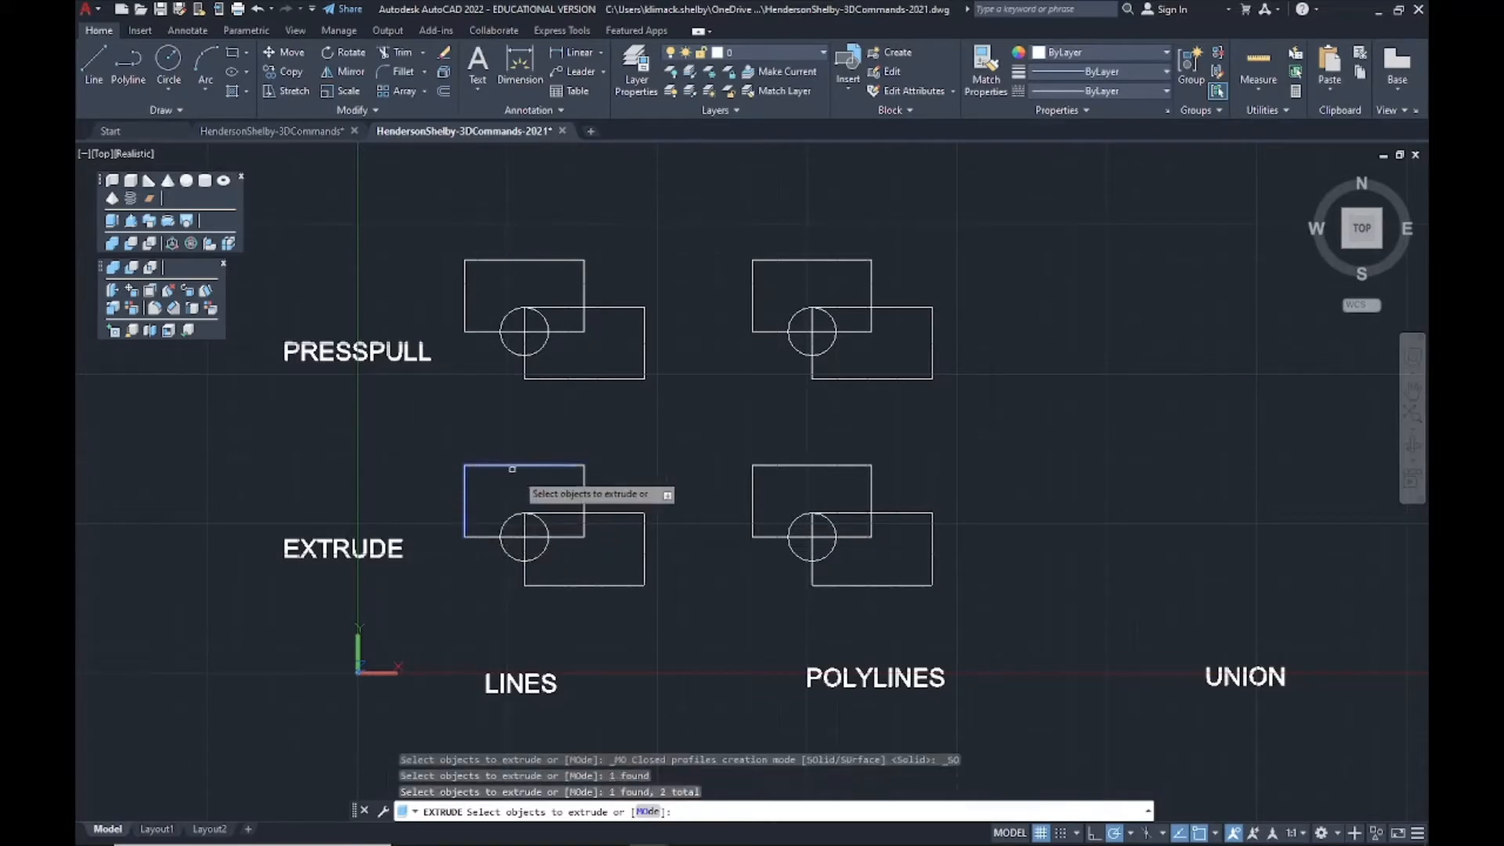
{"action": "left_click", "coordinate": [586, 499]}
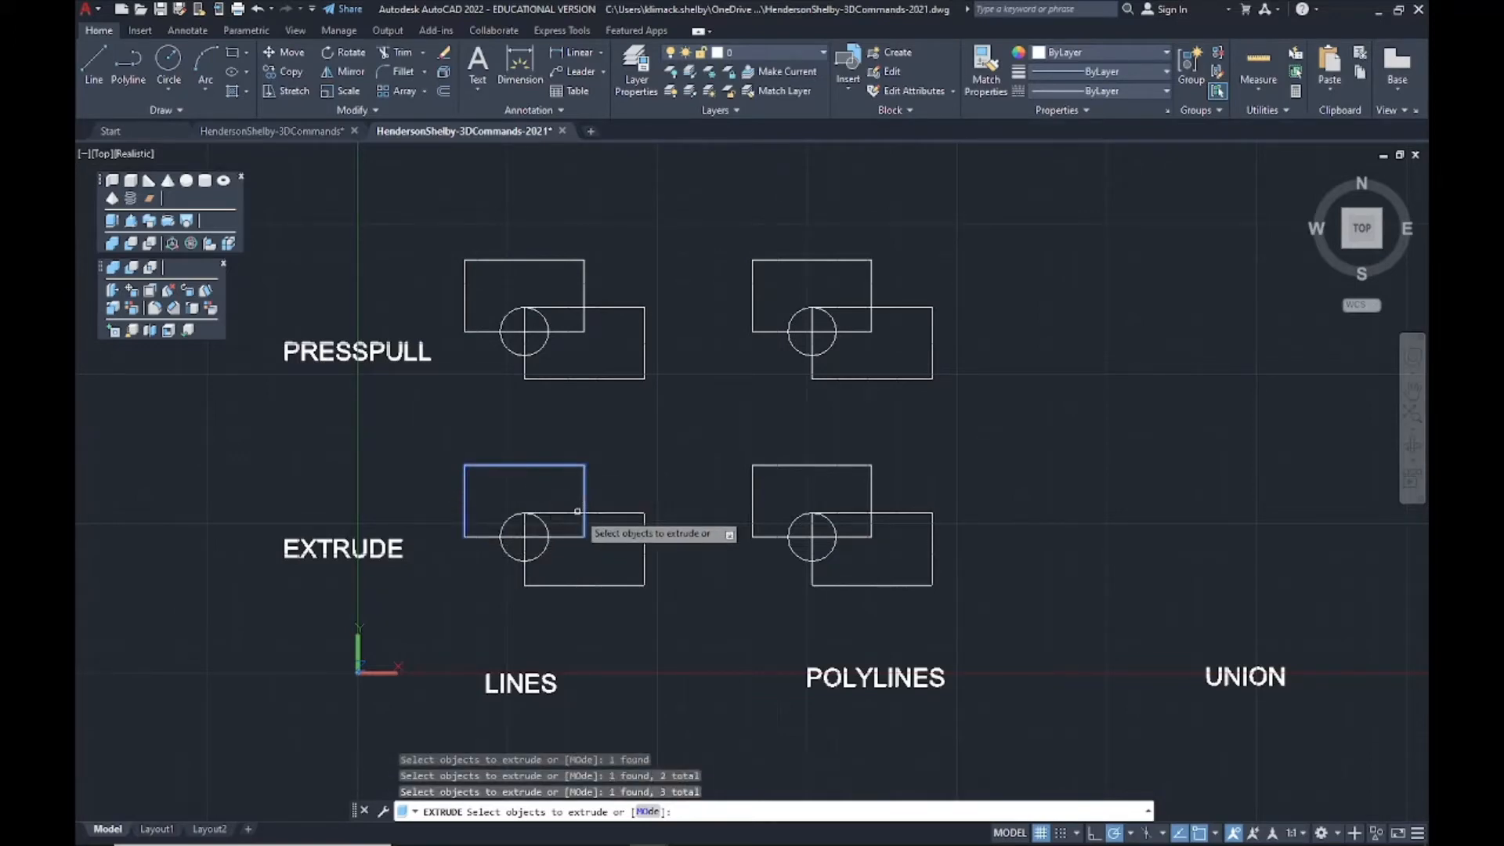
{"action": "left_click", "coordinate": [568, 537]}
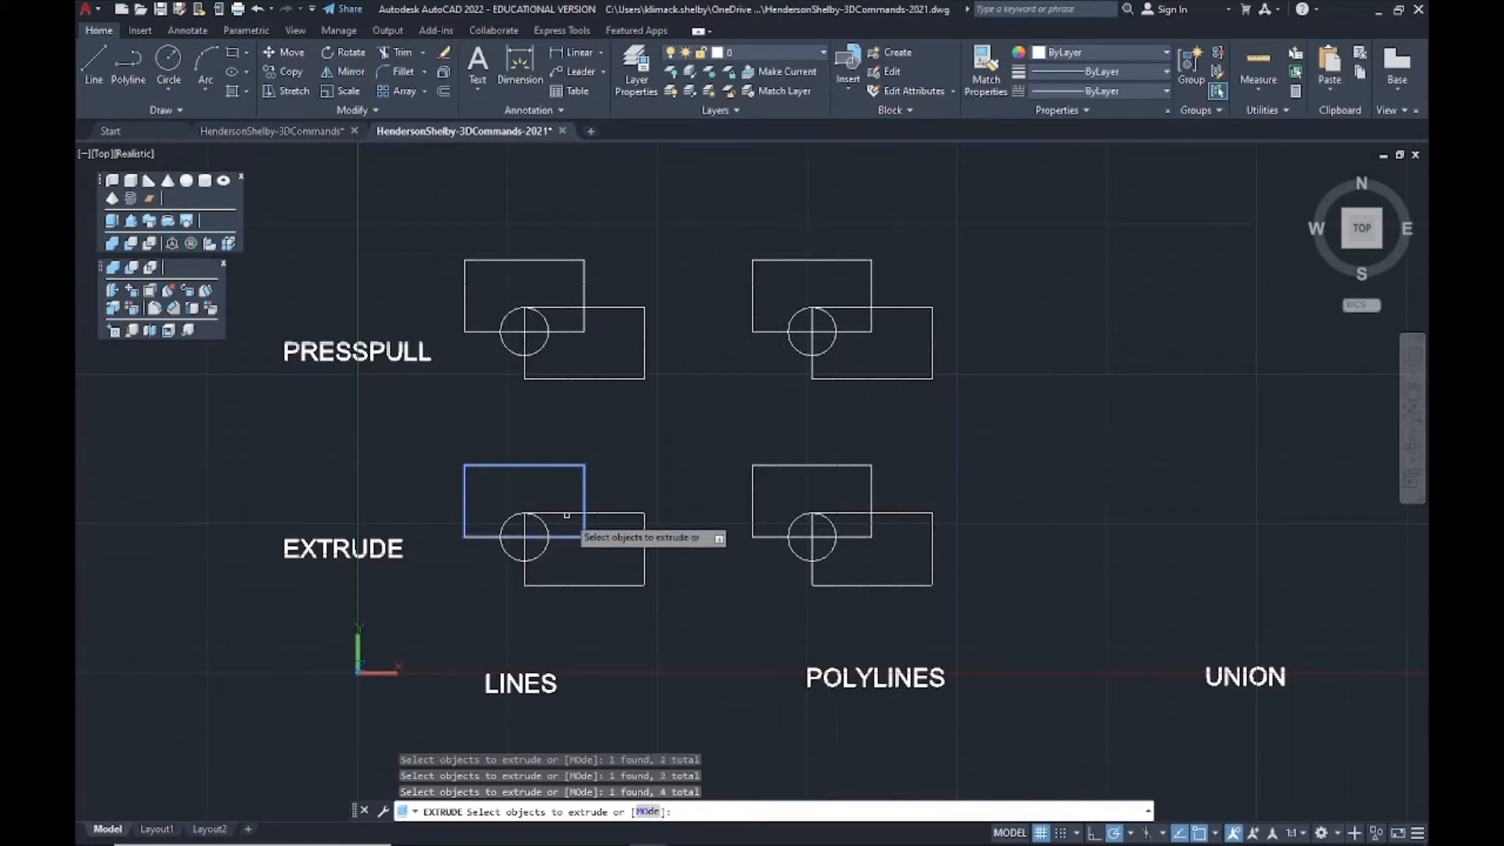
{"action": "left_click", "coordinate": [580, 514]}
{"action": "left_click", "coordinate": [525, 526]}
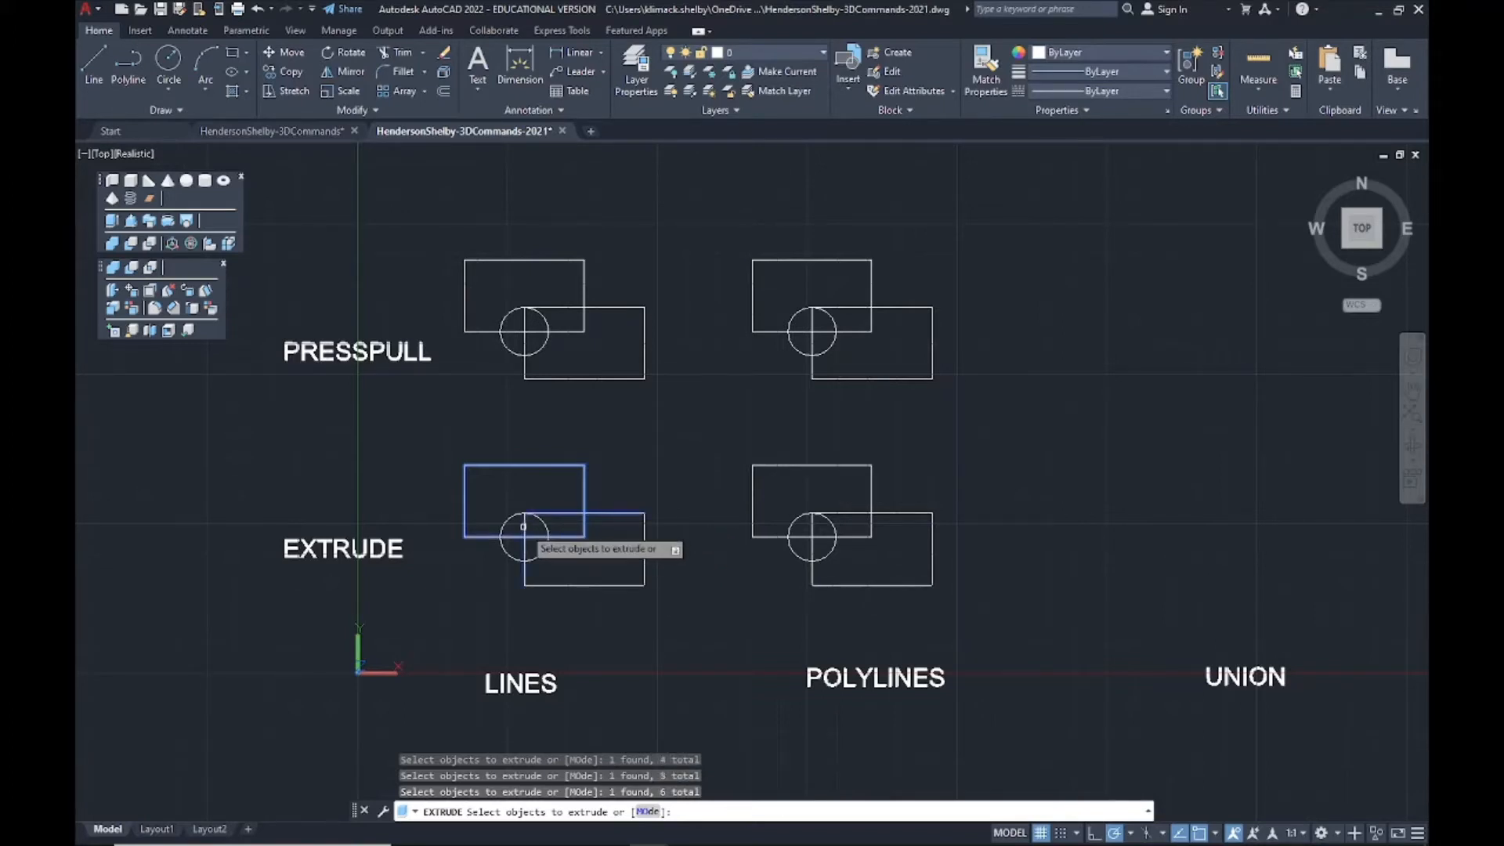
{"action": "left_click", "coordinate": [557, 585]}
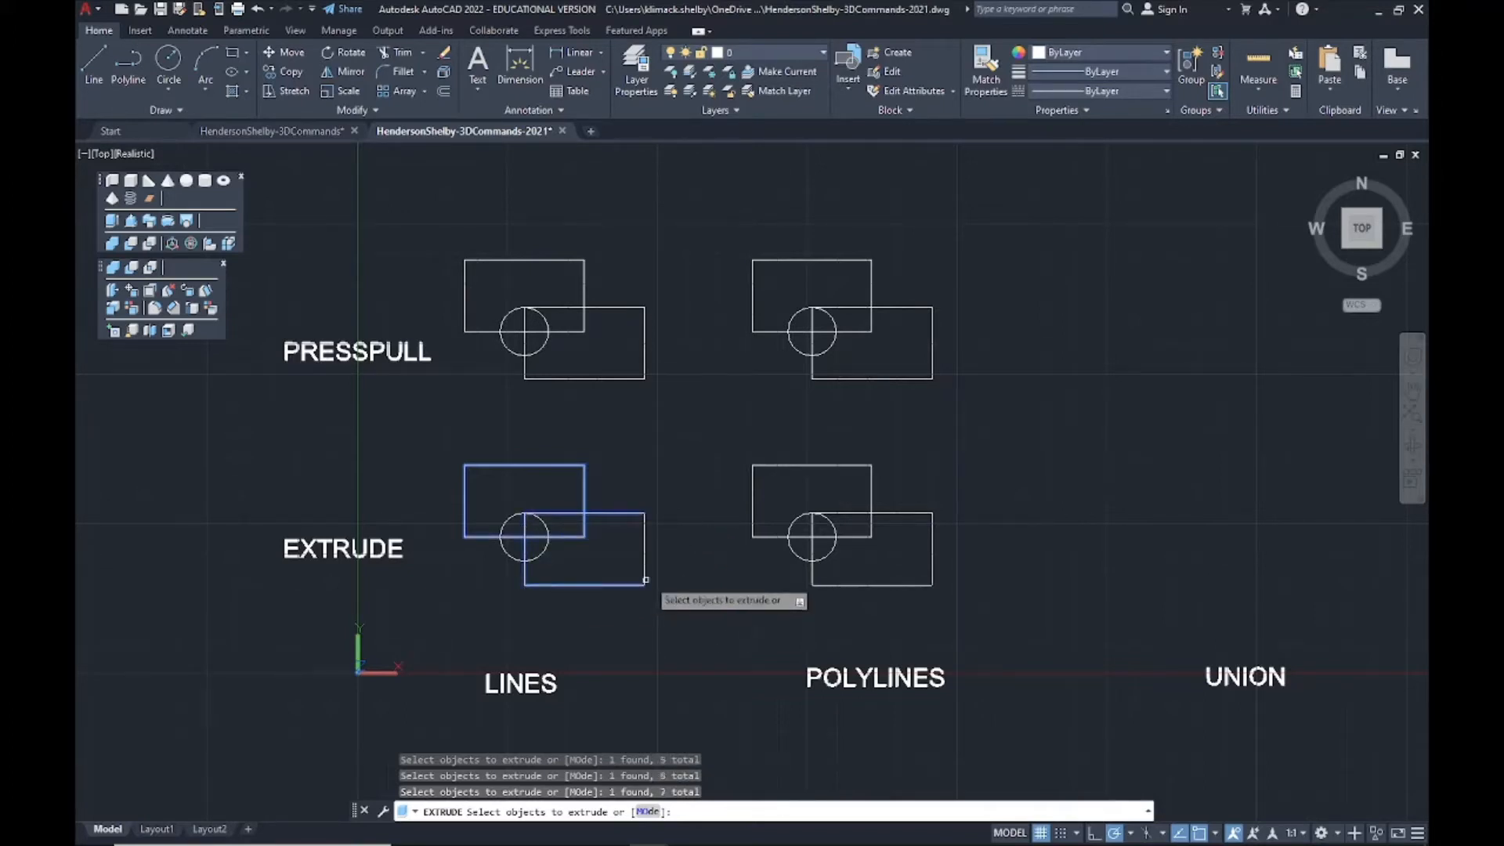
{"action": "left_click", "coordinate": [647, 561]}
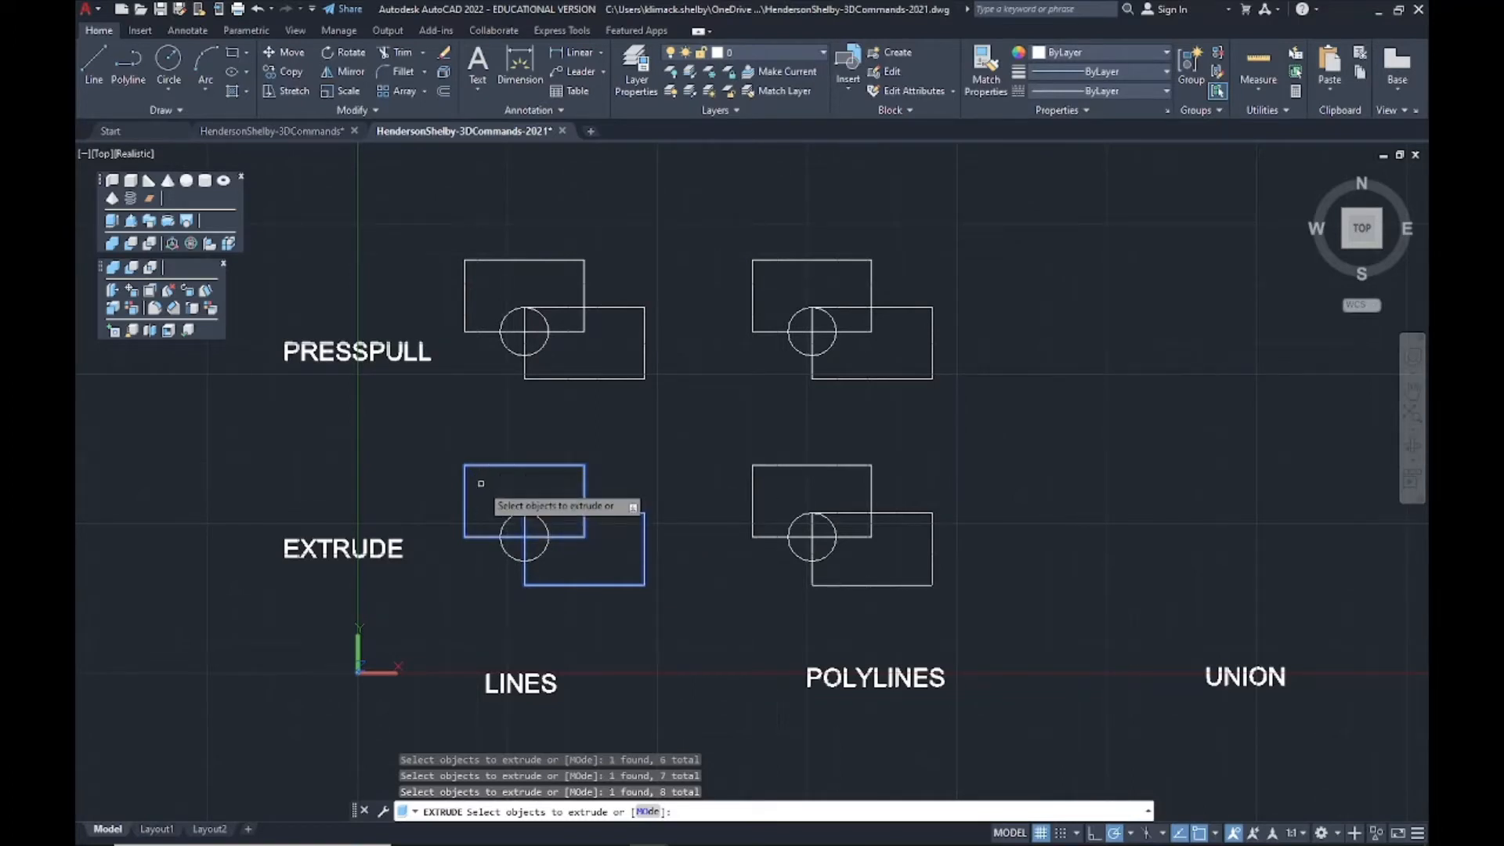
{"action": "key", "text": "Return"}
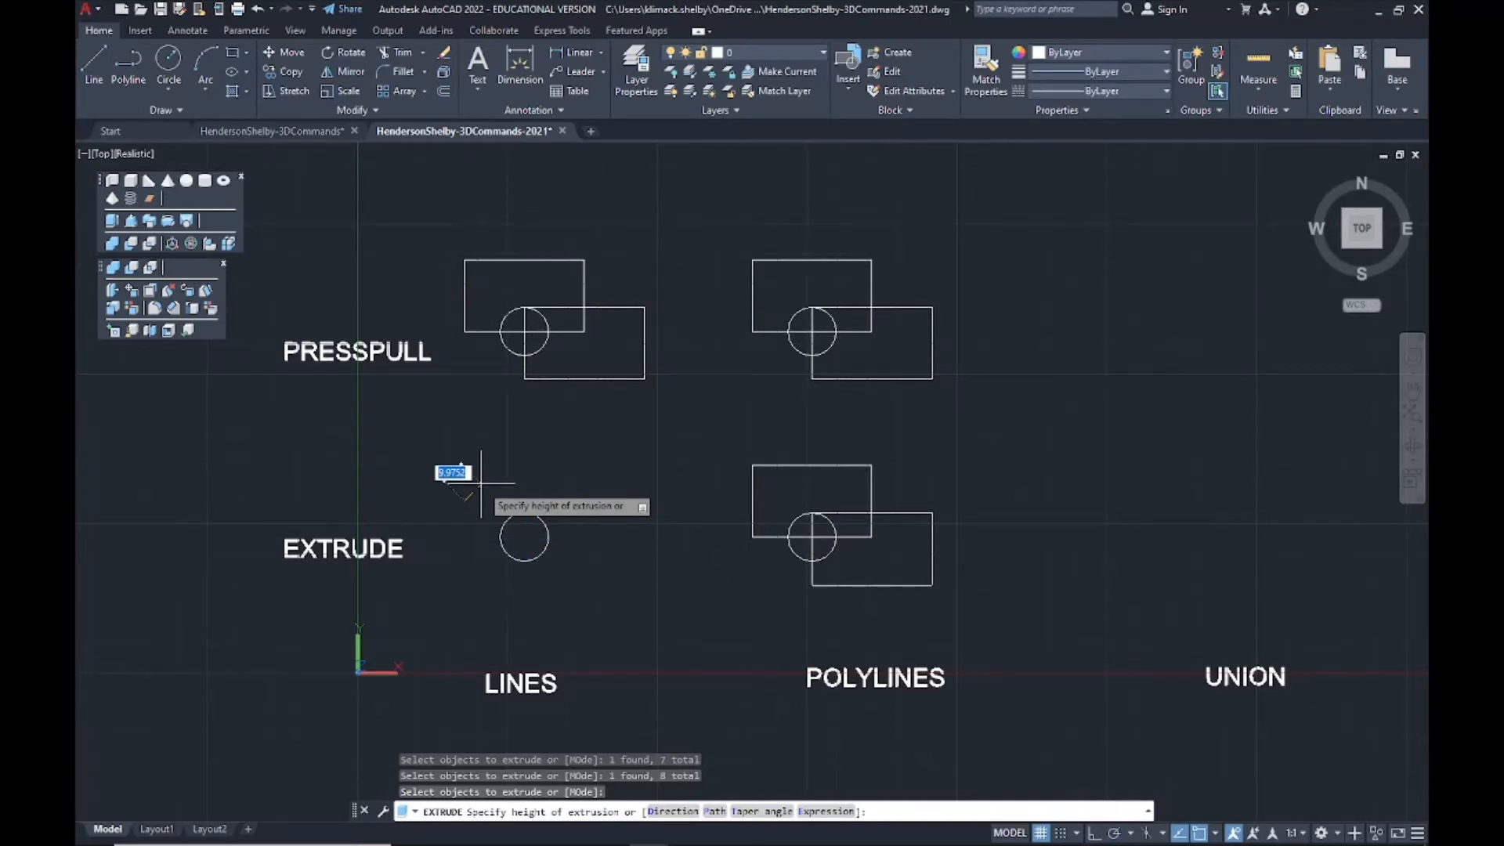
{"action": "type", "text": "10"}
{"action": "key", "text": "Return"}
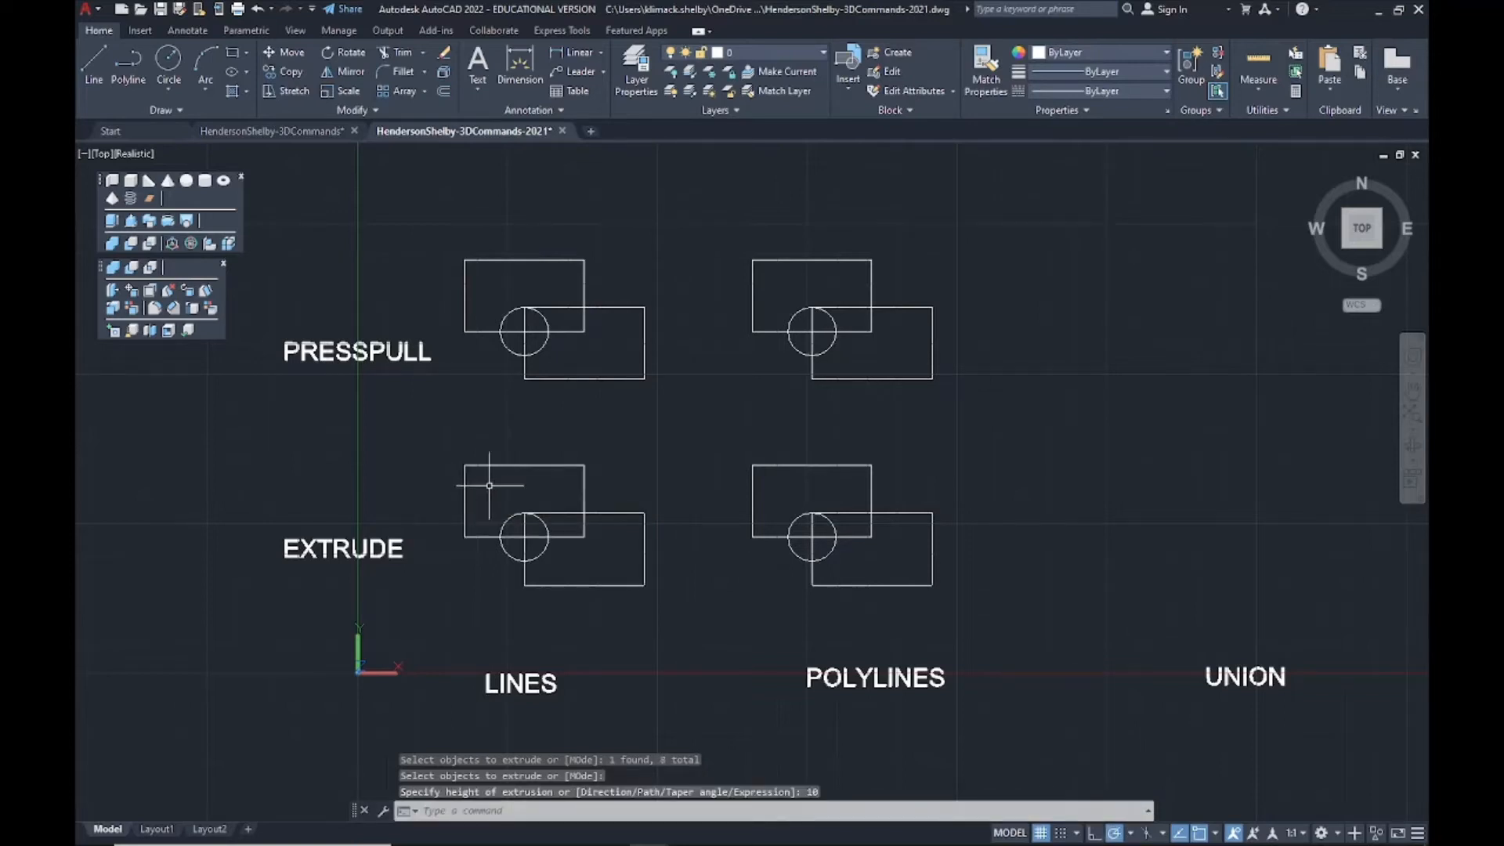
- Extrude both polyline rectangles in the EXTRUDE row of the POLYLINES column to a height of 10
{"action": "mouse_move", "coordinate": [869, 615]}
{"action": "middle_mouse_down"}
{"action": "mouse_move", "coordinate": [792, 596]}
{"action": "mouse_move", "coordinate": [797, 621]}
{"action": "middle_mouse_up"}
{"action": "key", "text": "Escape"}
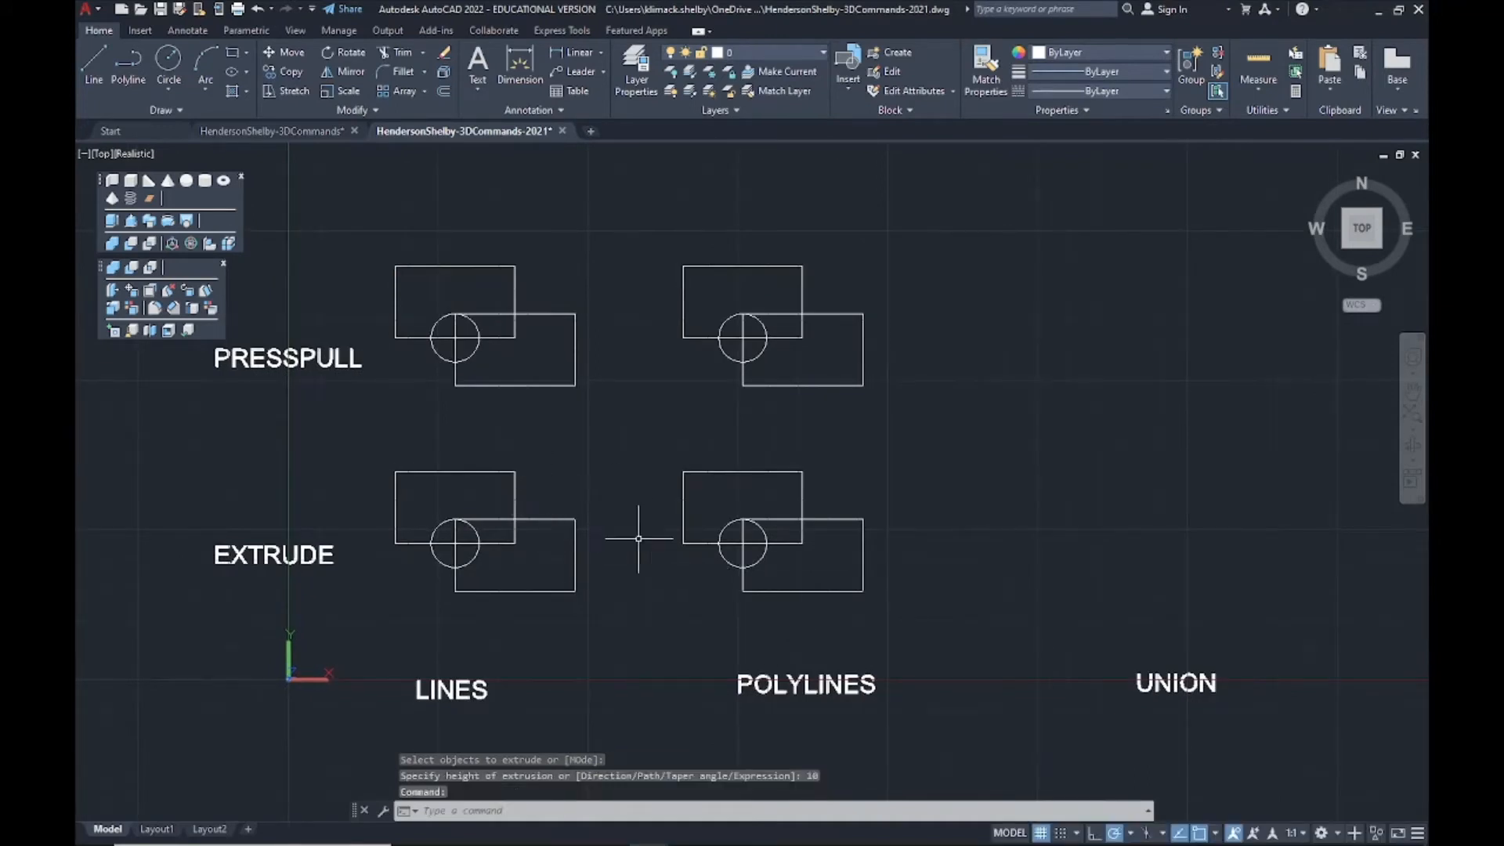
{"action": "left_click", "coordinate": [113, 223]}
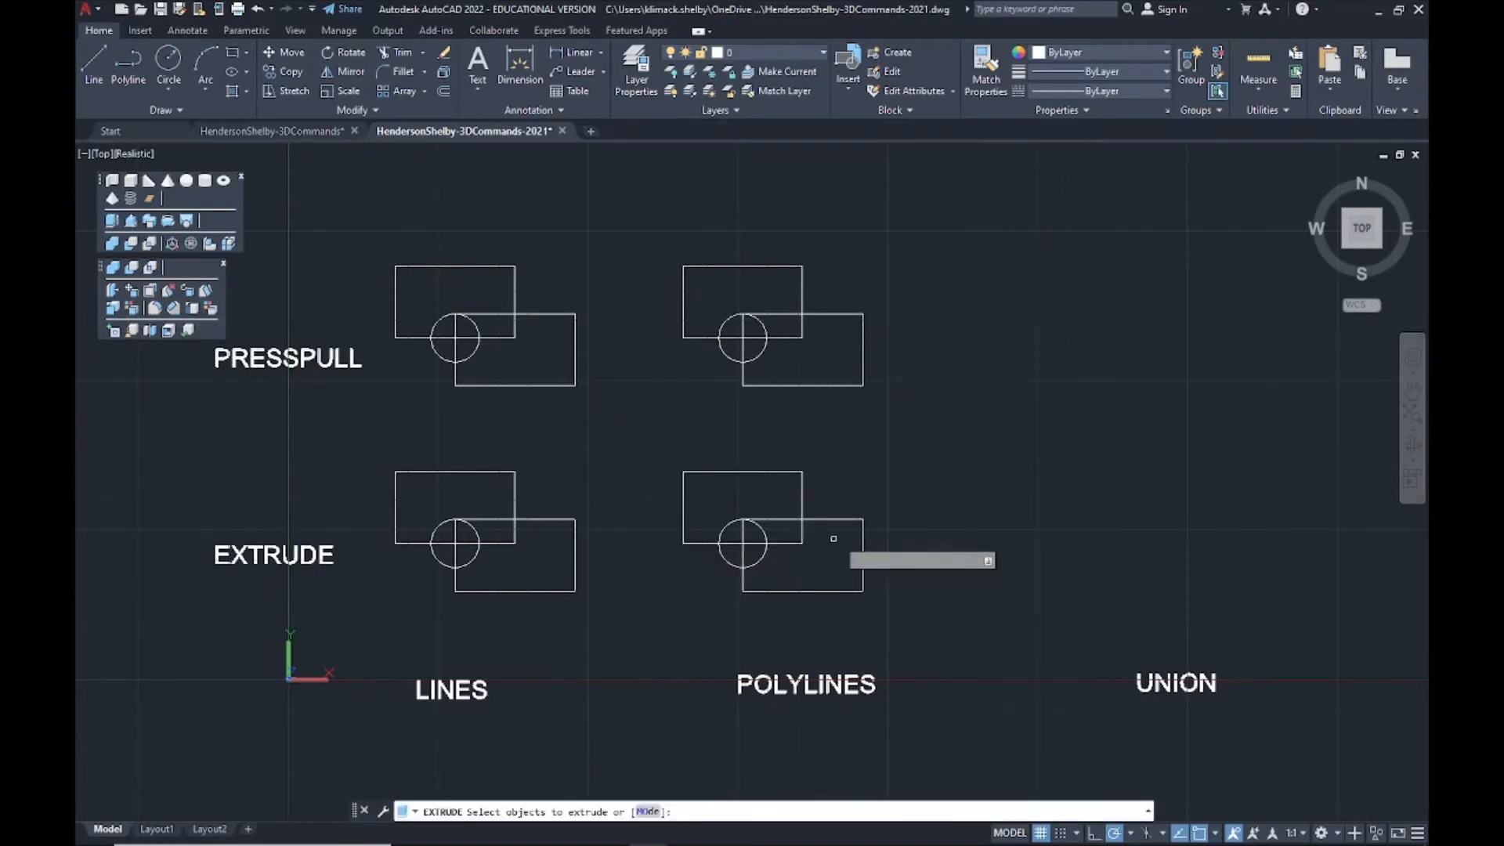
{"action": "left_click", "coordinate": [724, 468]}
{"action": "left_click", "coordinate": [720, 478]}
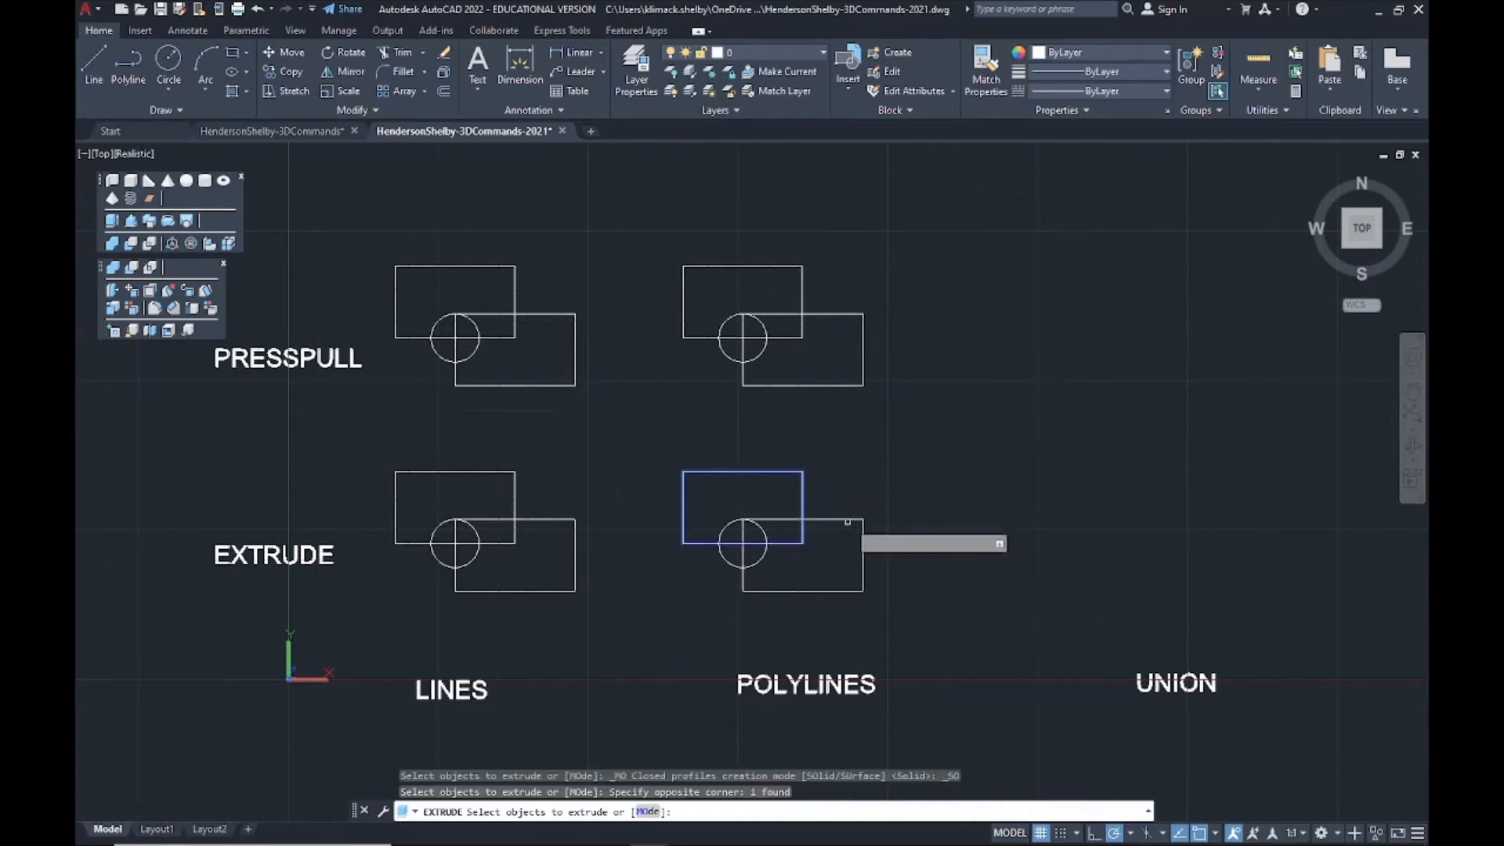
{"action": "left_click", "coordinate": [848, 521]}
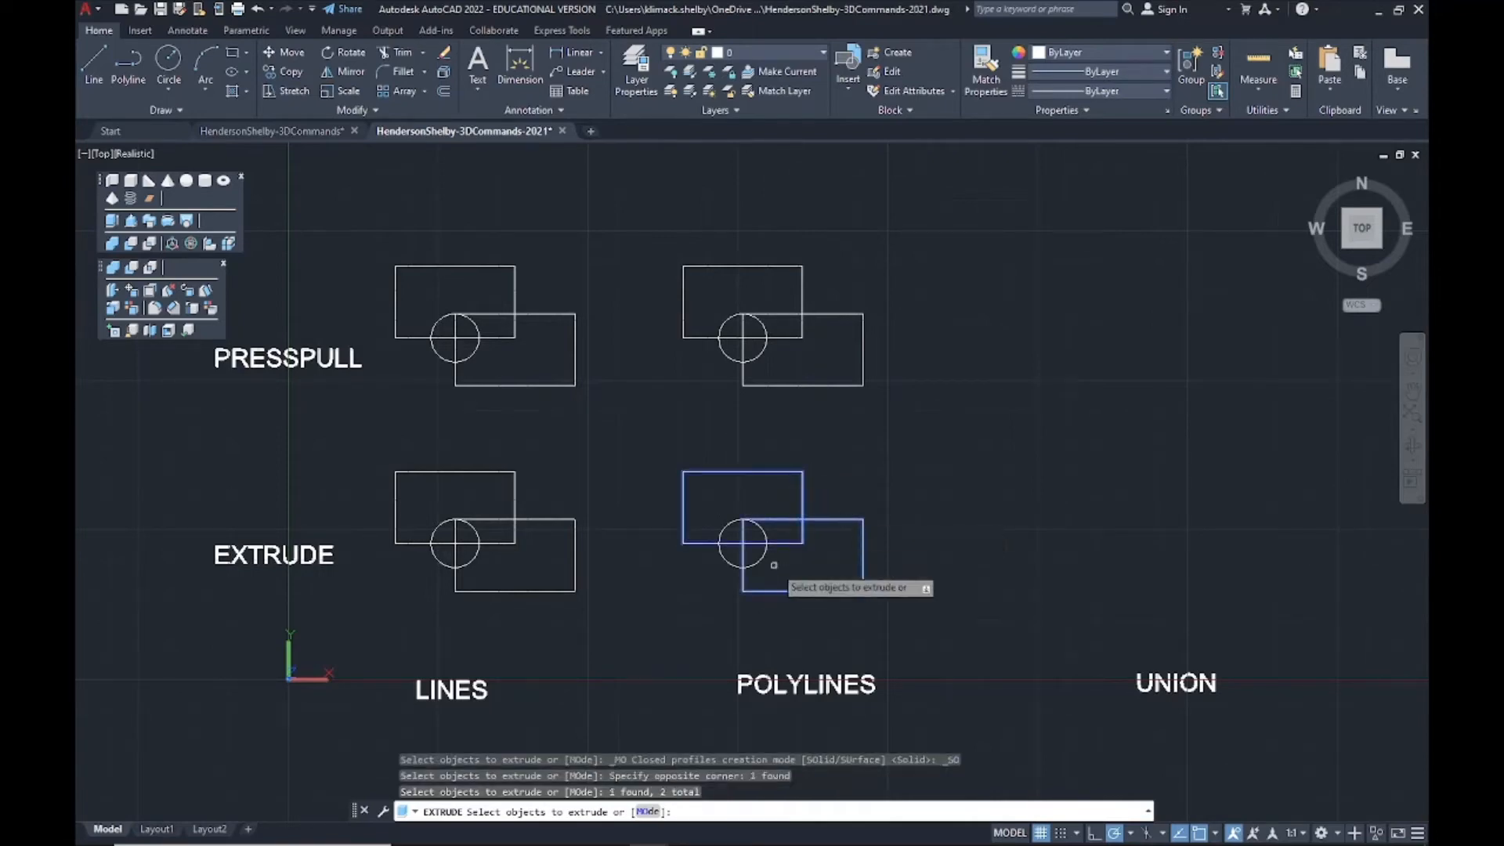
{"action": "key", "text": "Return"}
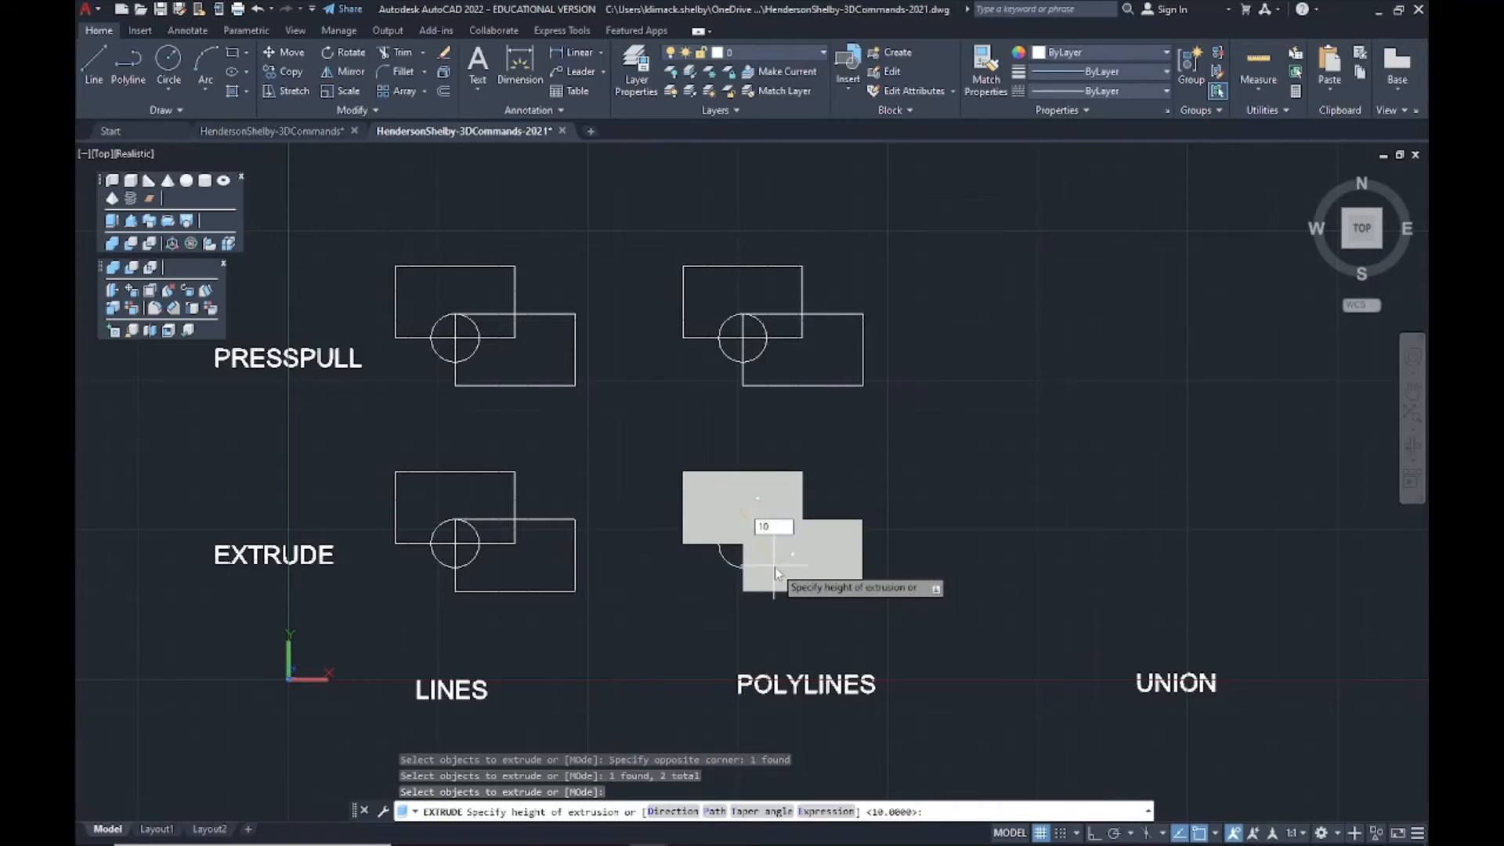
{"action": "type", "text": "10"}
{"action": "key", "text": "Return"}
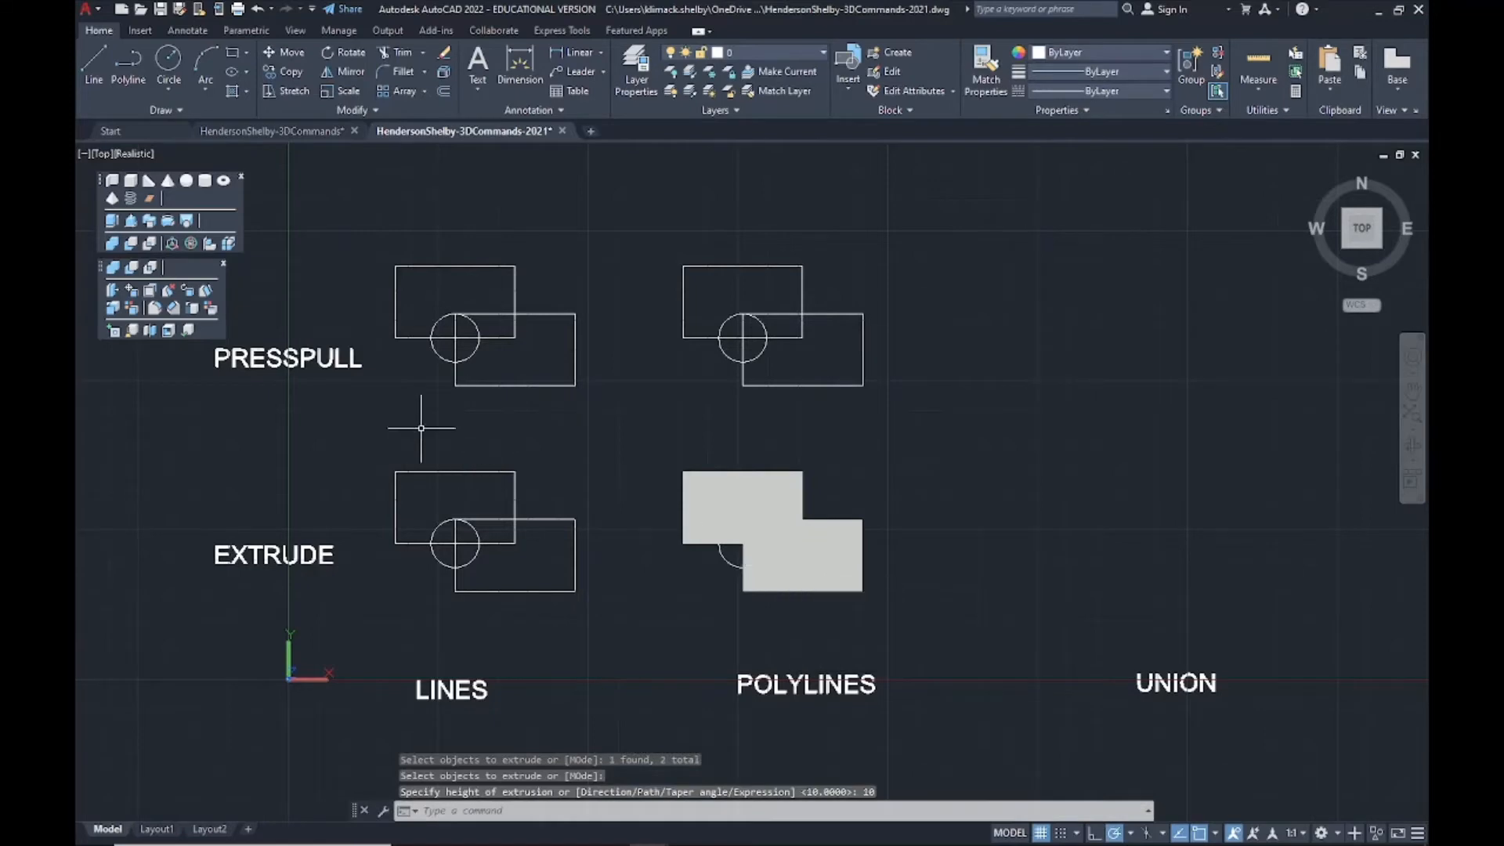
- Extrude the circle in the EXTRUDE row of the POLYLINES column to a height of 20
{"action": "left_click", "coordinate": [116, 223]}
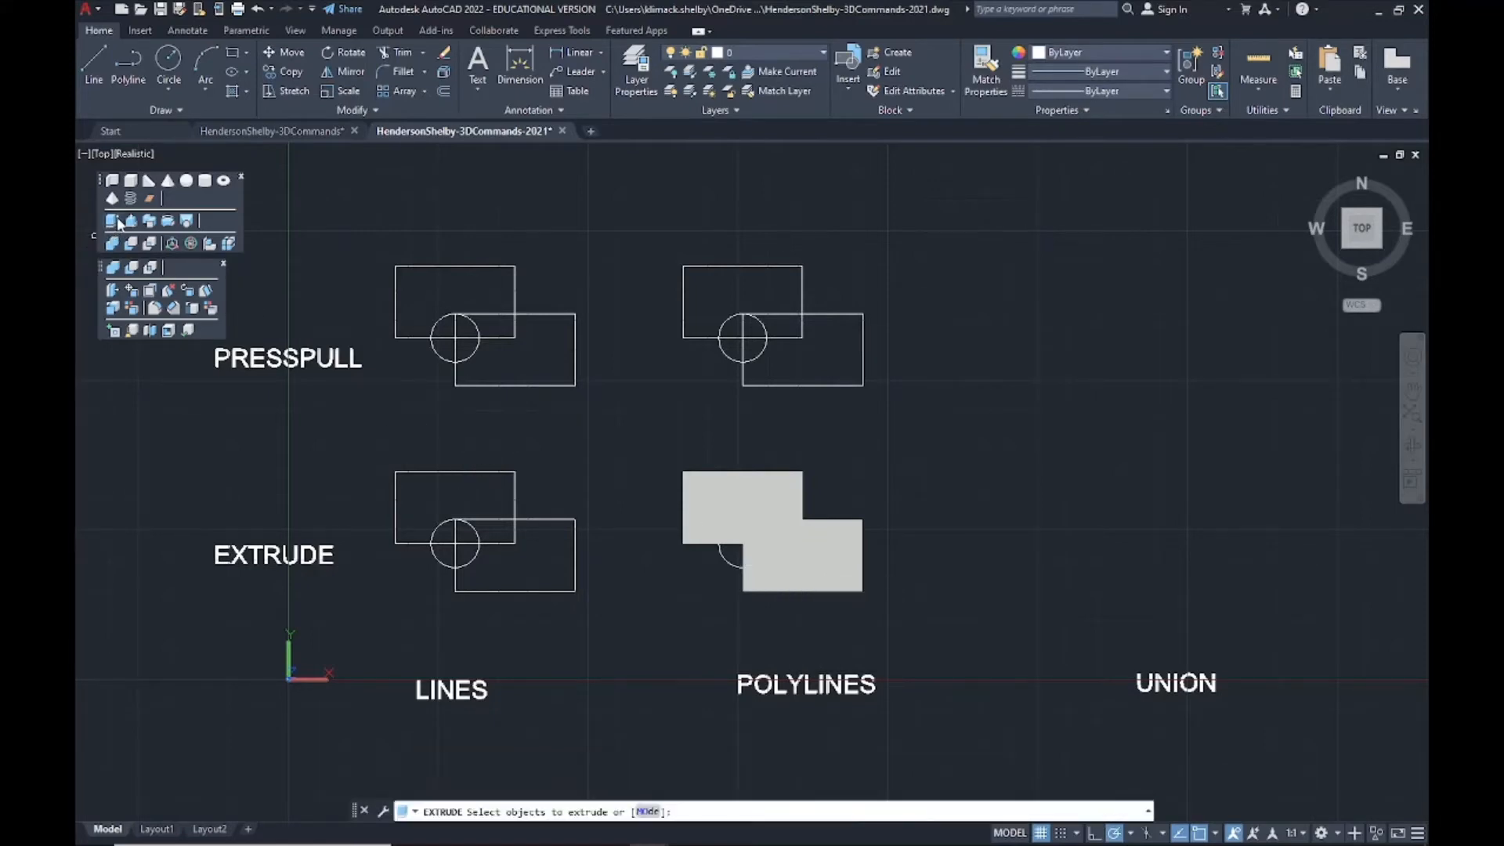
{"action": "left_click", "coordinate": [735, 564]}
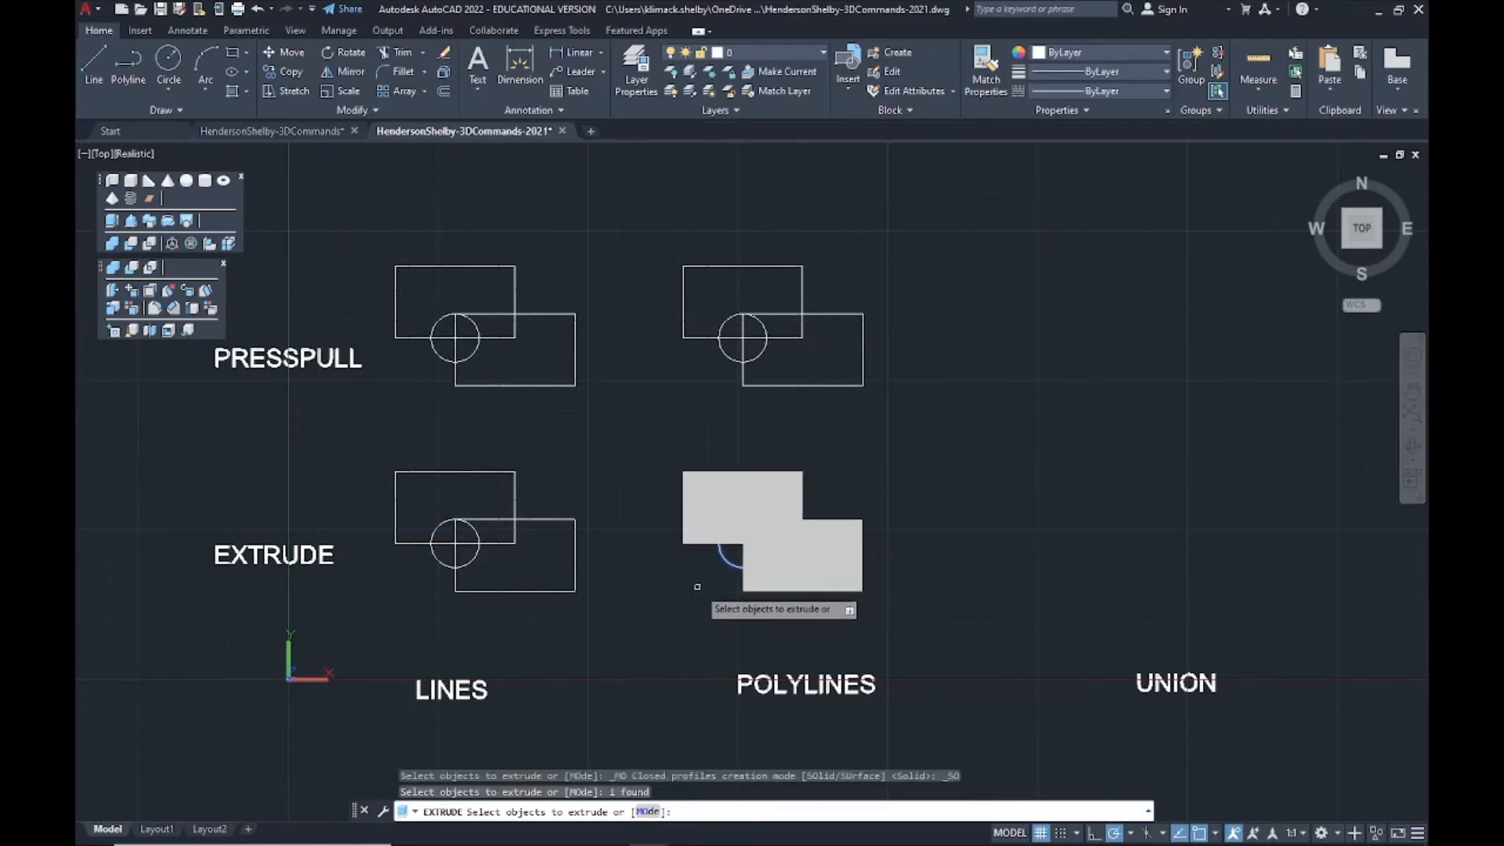
{"action": "key", "text": "Return"}
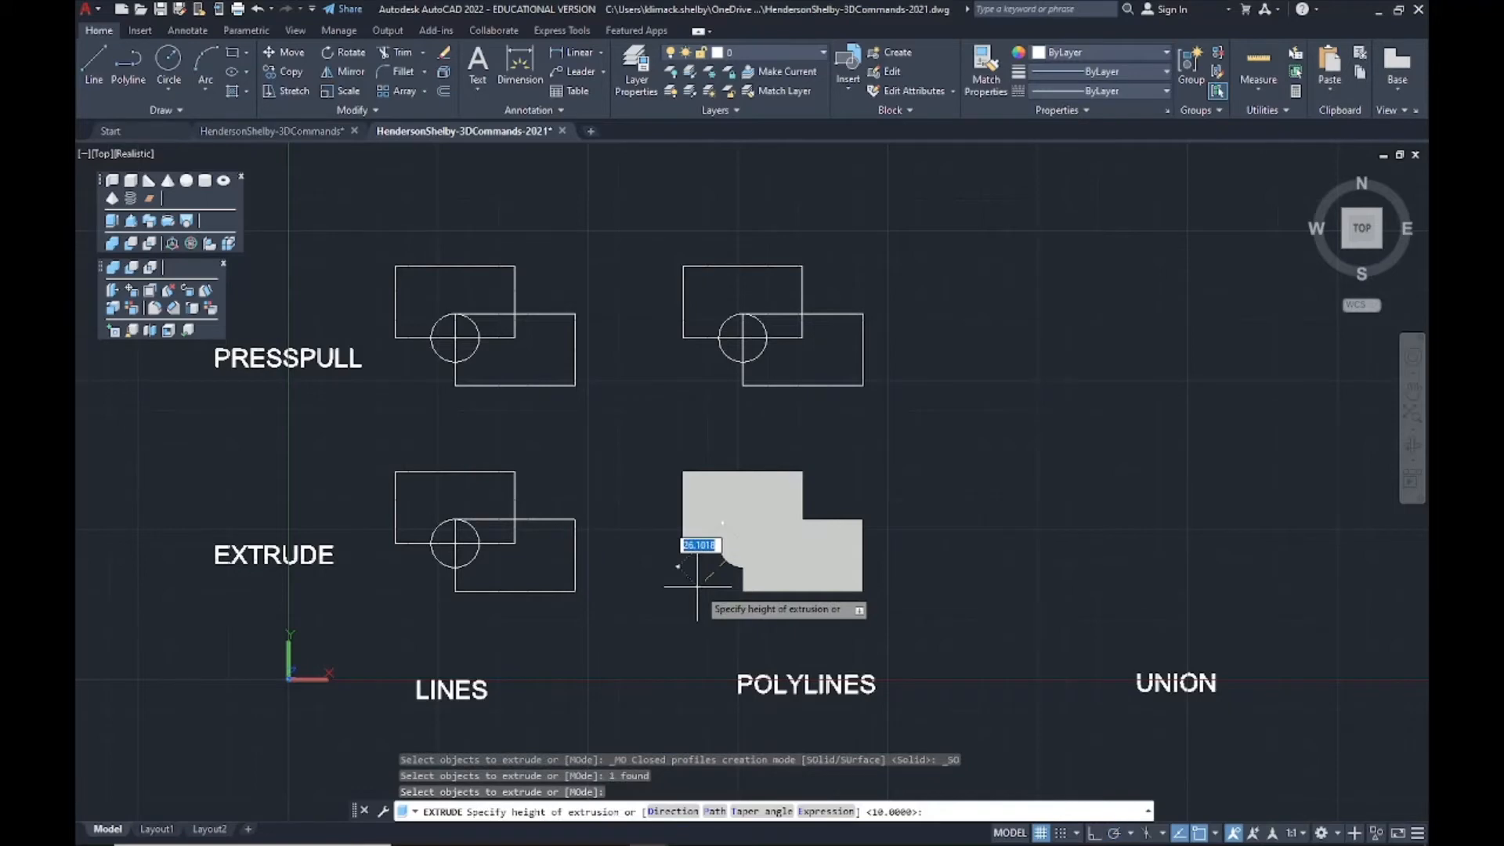
{"action": "type", "text": "20"}
{"action": "key", "text": "Return"}
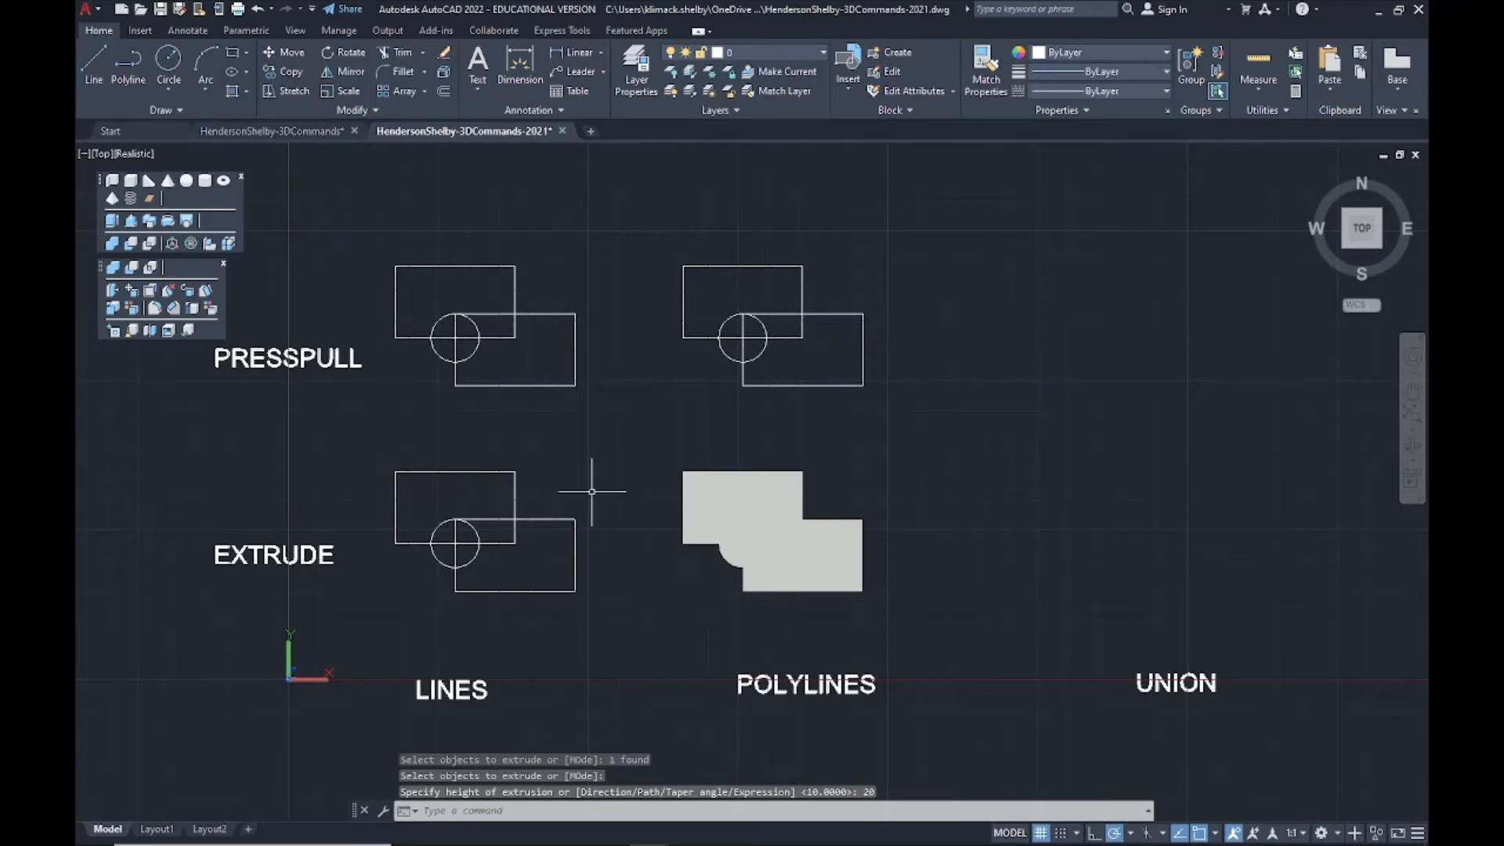
- Presspull the two outer rectangle areas in the PRESSPULL row of the LINES column to a height of 10
{"action": "middle_click_drag", "start_coordinate": [439, 421], "coordinate": [470, 442]}
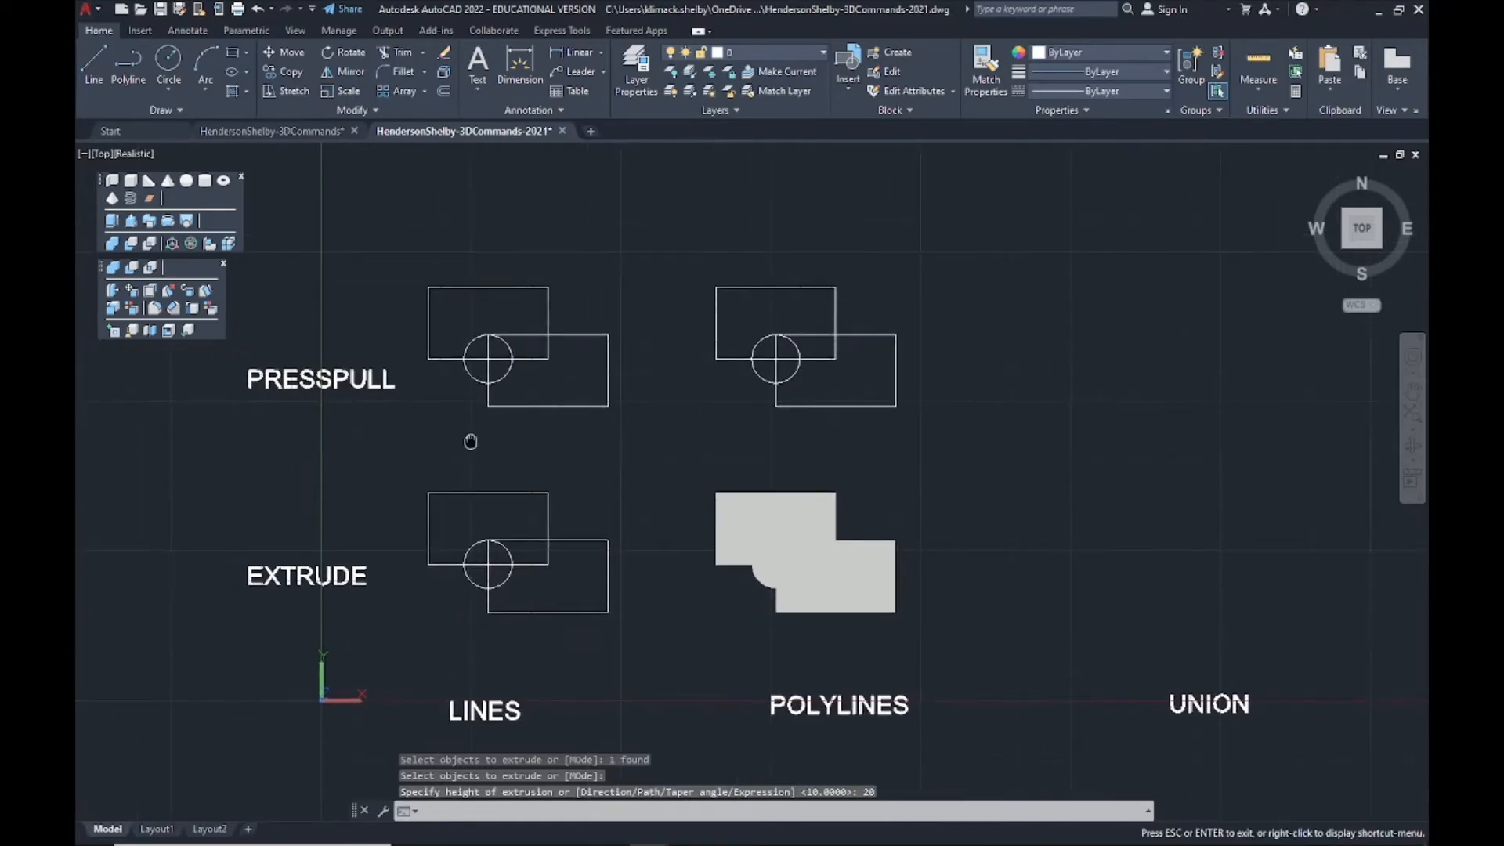
{"action": "key", "text": "Escape"}
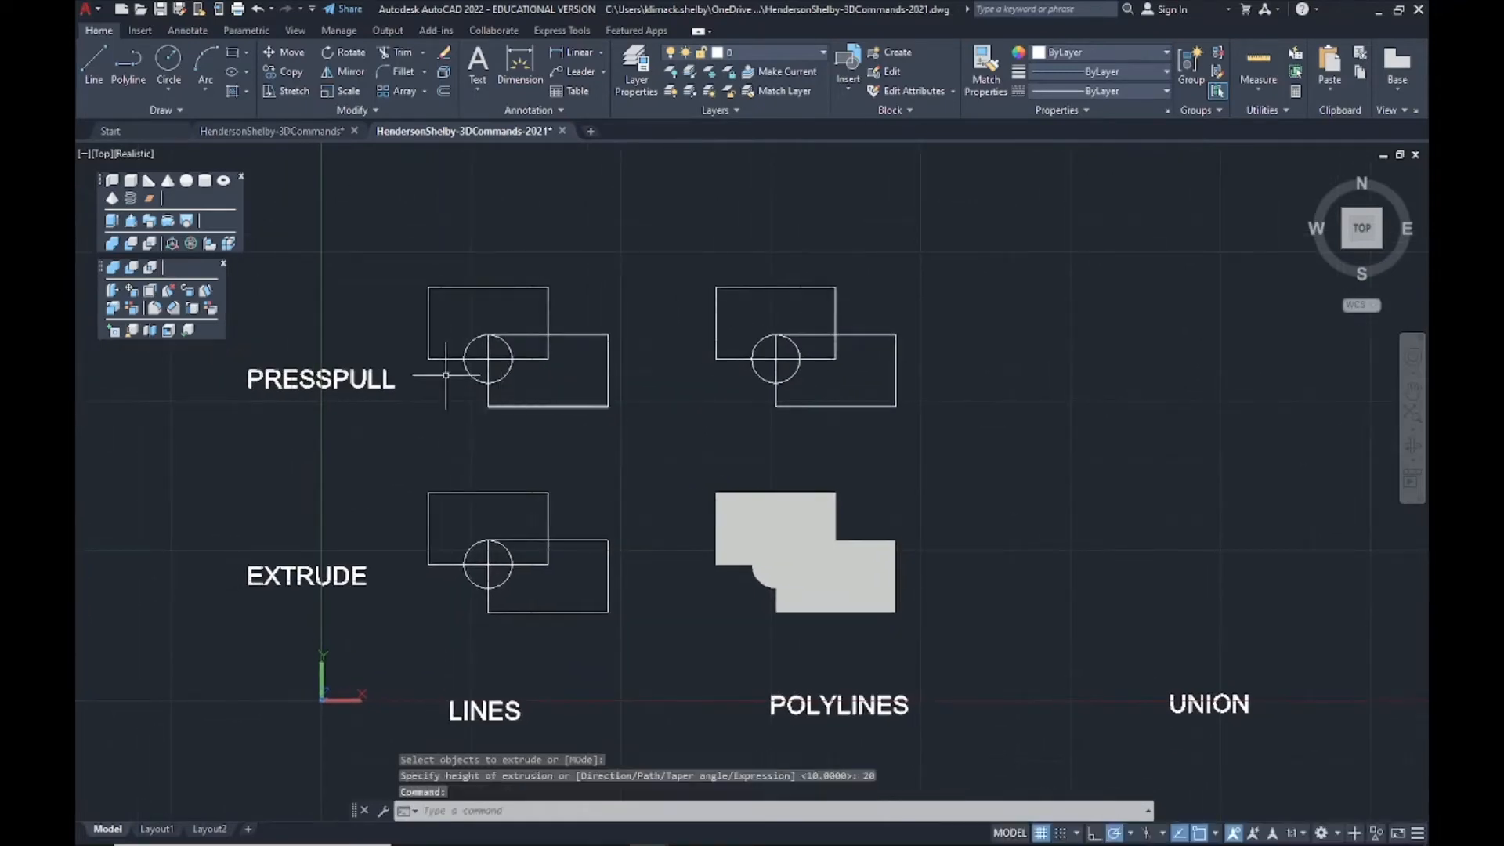
{"action": "left_click", "coordinate": [132, 222]}
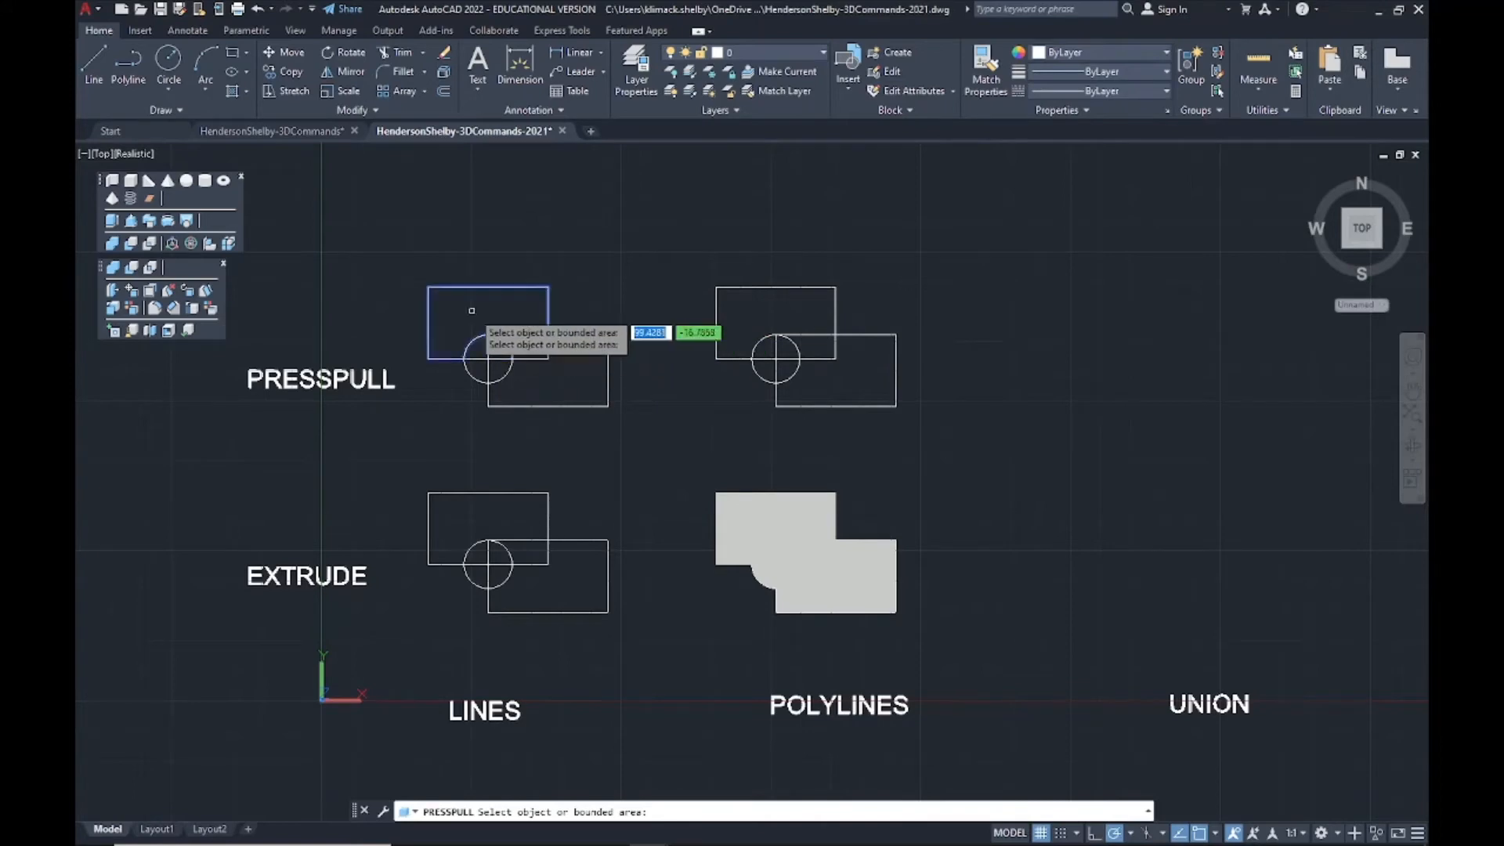
{"action": "left_click", "coordinate": [482, 323]}
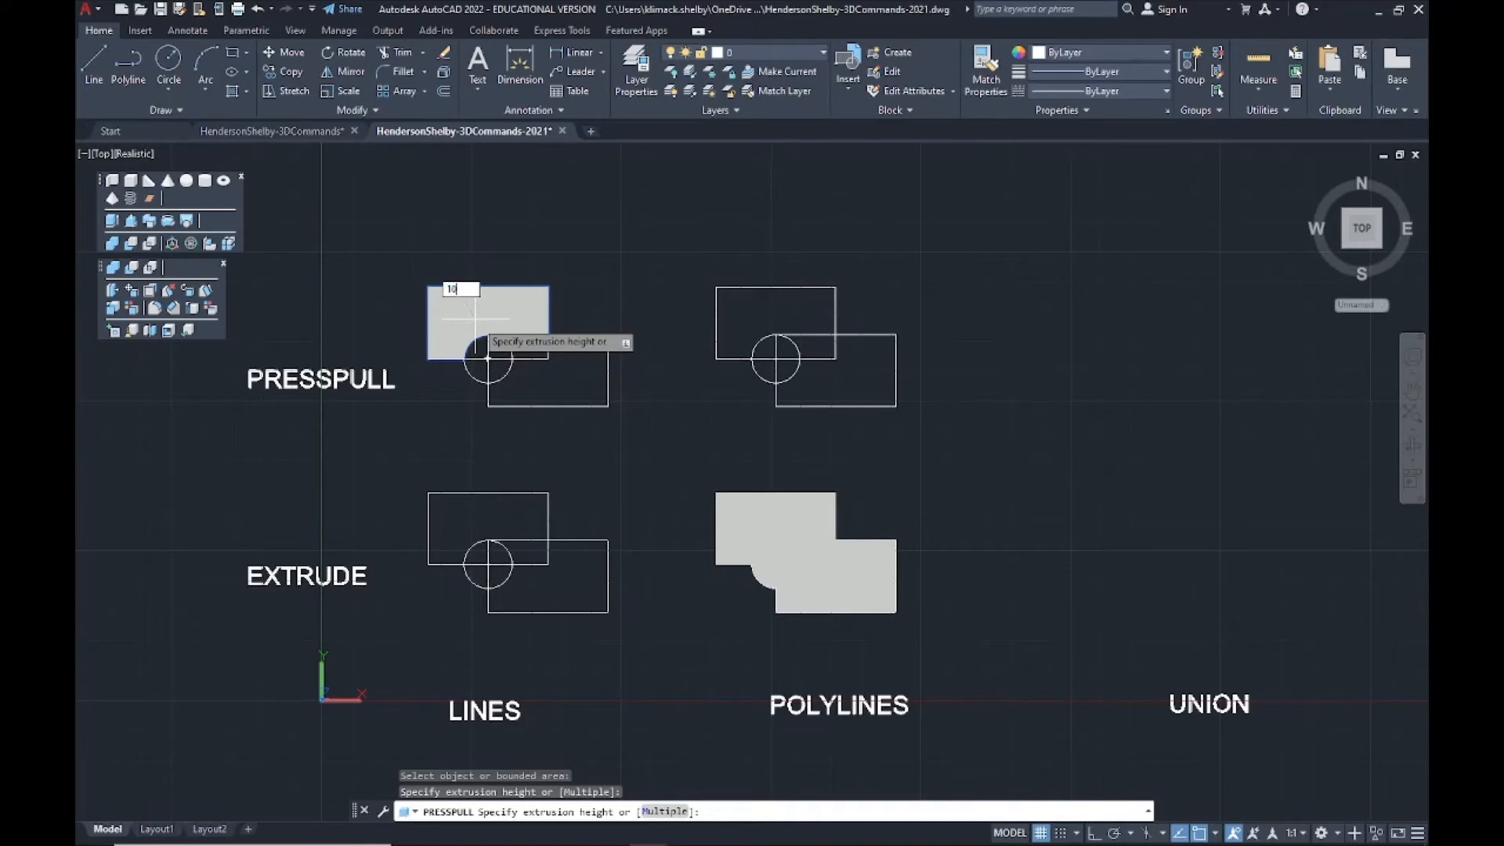
{"action": "key", "text": "Return"}
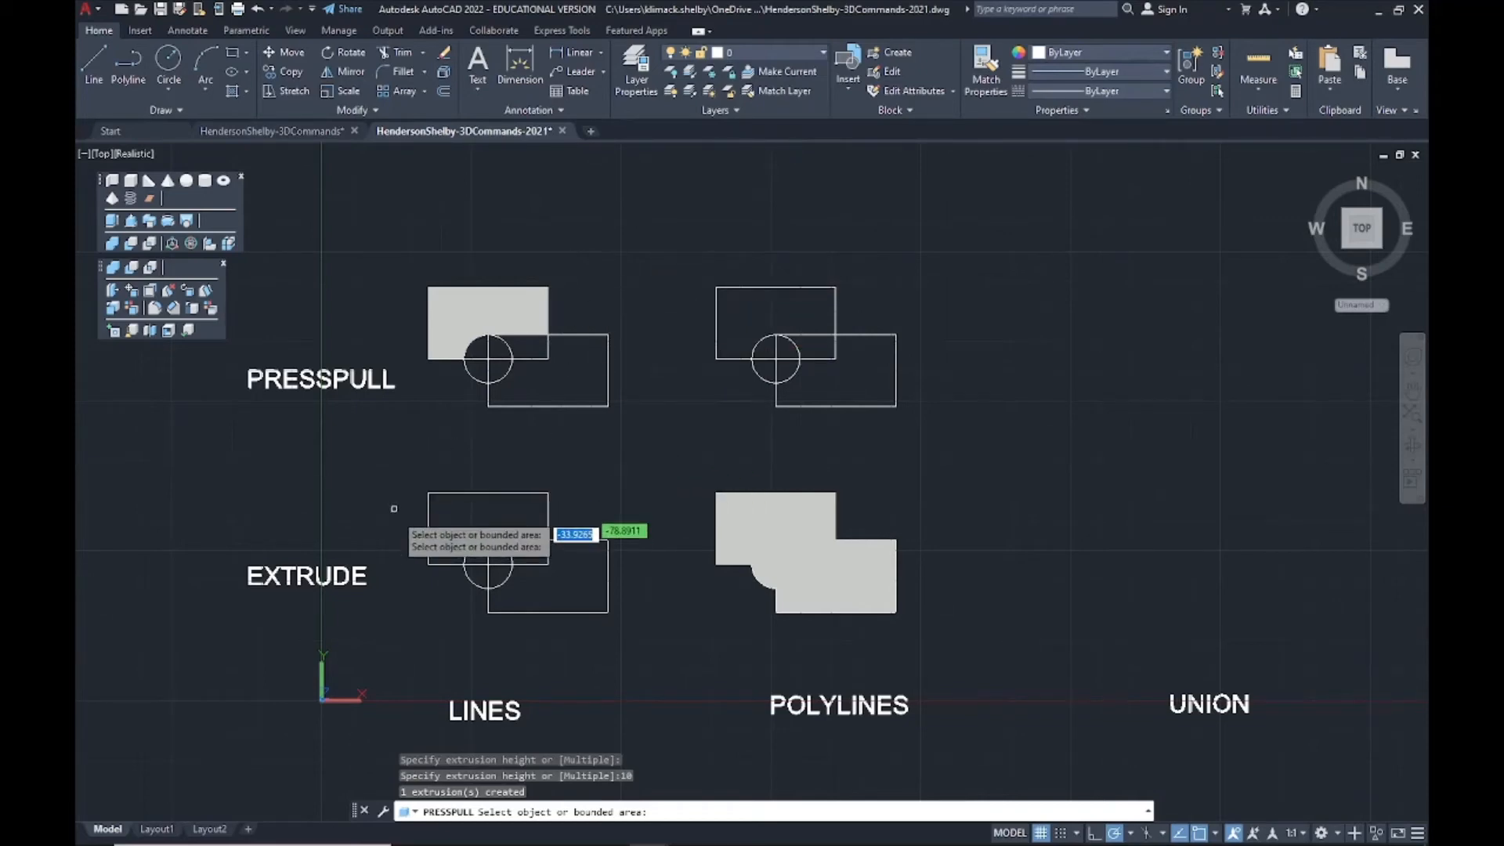
{"action": "left_click", "coordinate": [554, 389]}
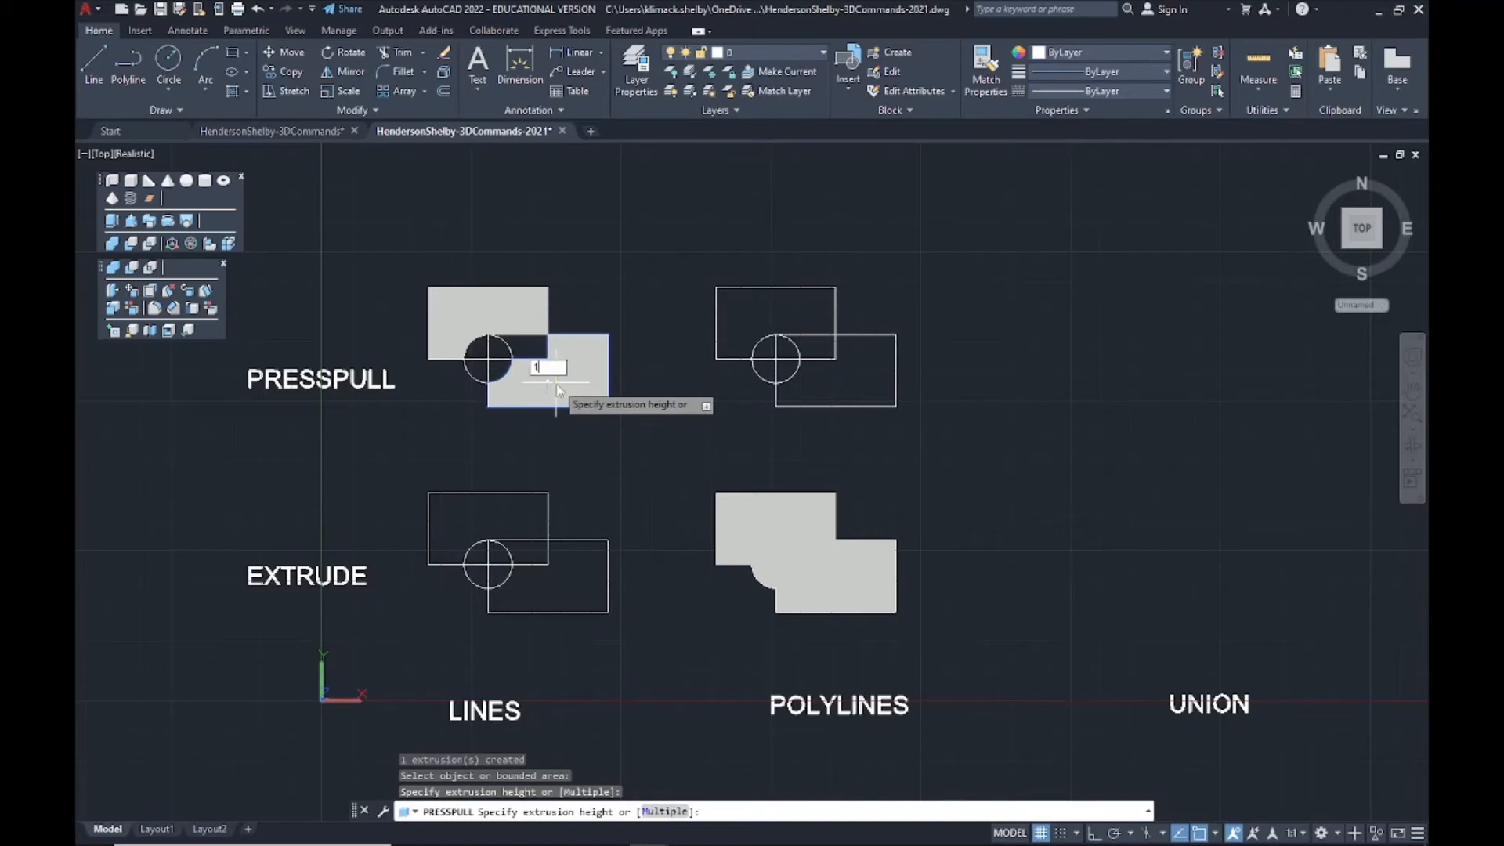
{"action": "type", "text": "10"}
{"action": "key", "text": "Return"}
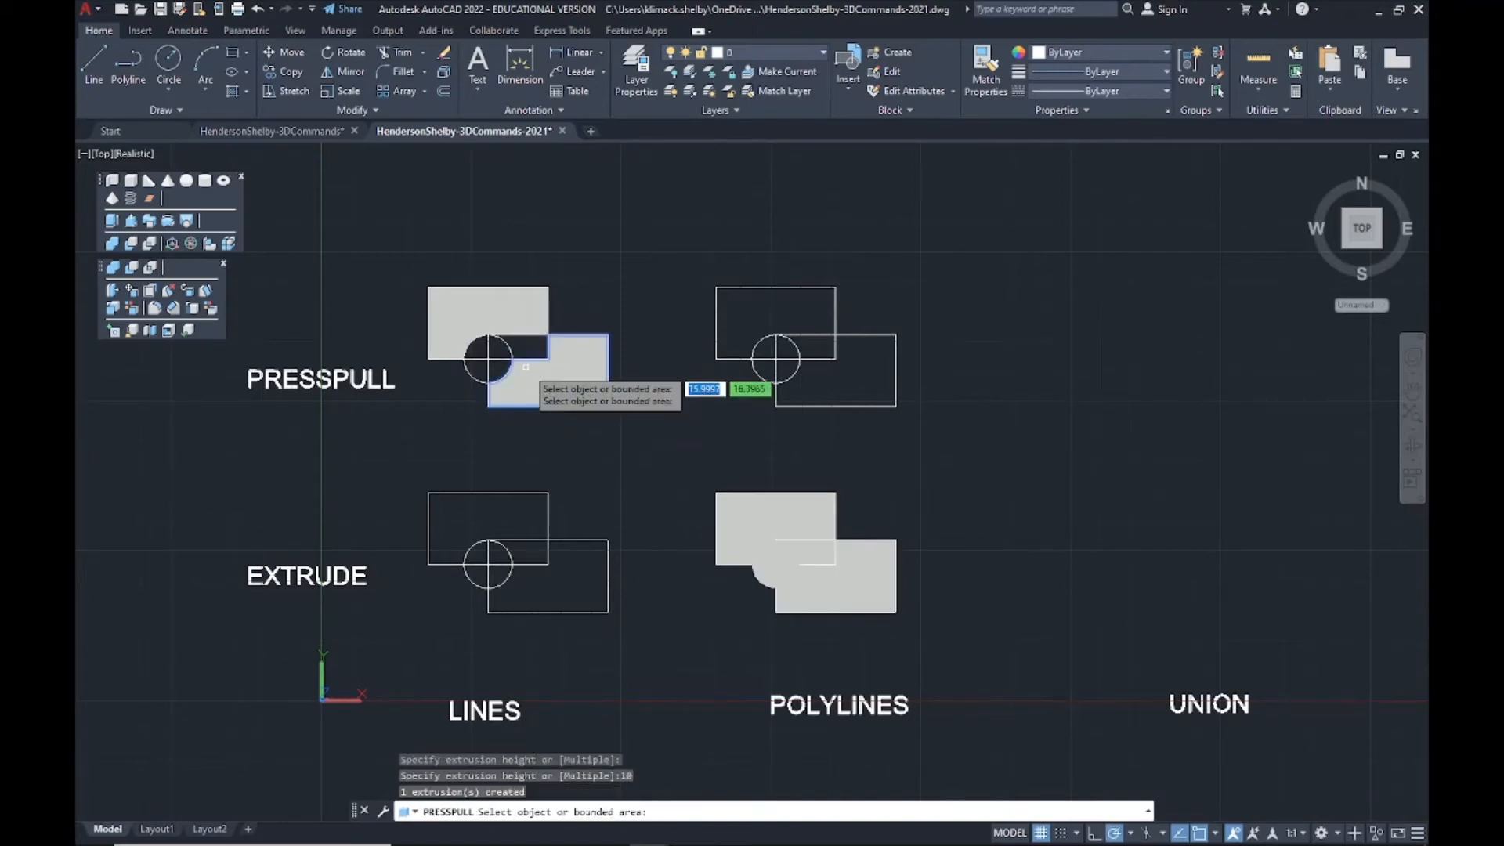
- Presspull the area where the two LINES rectangles overlap outside the circle to a height of 15
{"action": "left_click", "coordinate": [536, 347]}
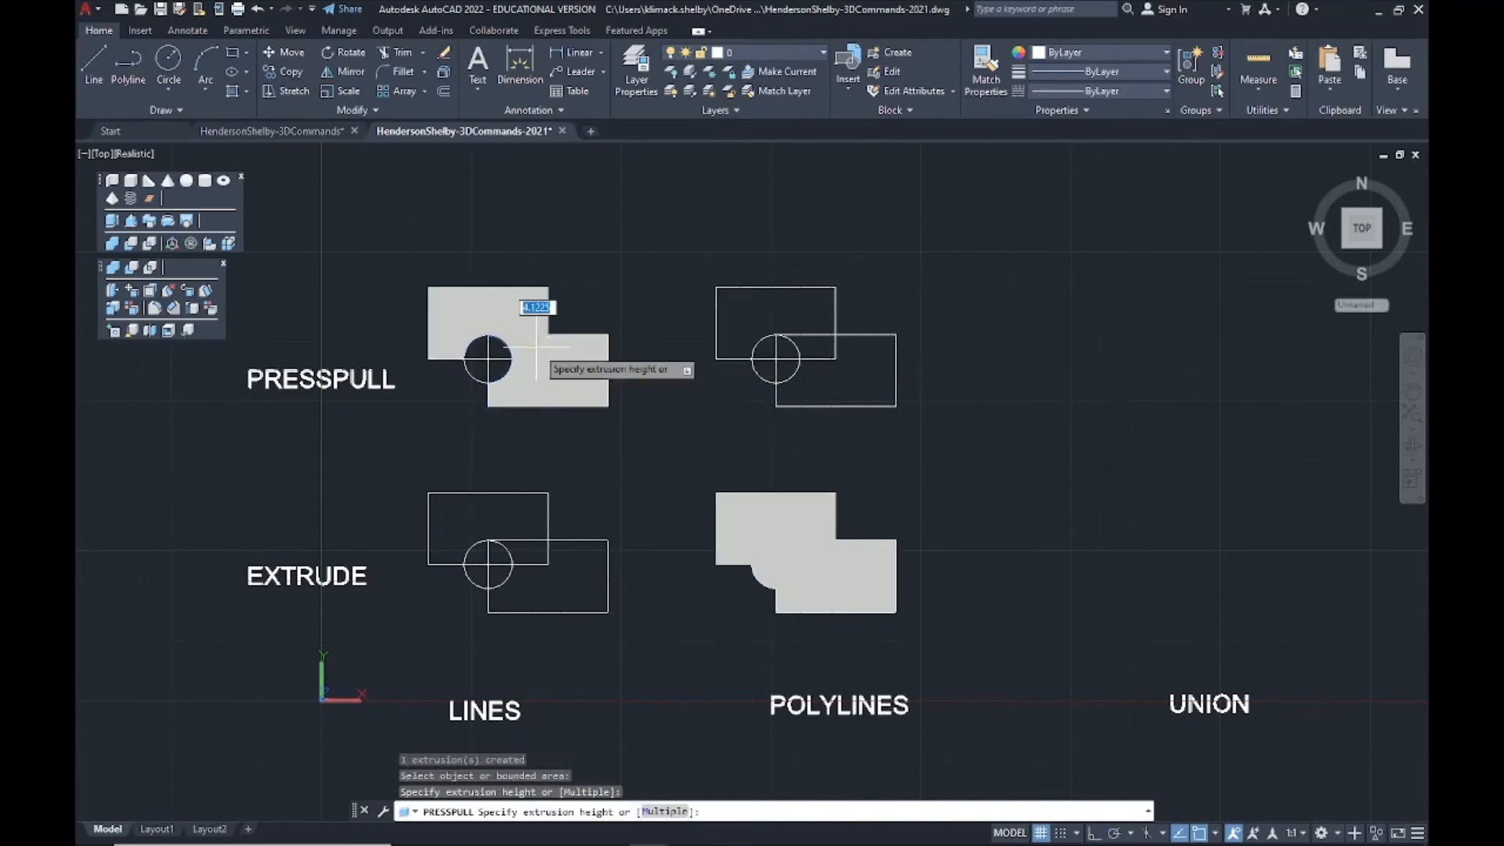
{"action": "type", "text": "15"}
{"action": "key", "text": "Return"}
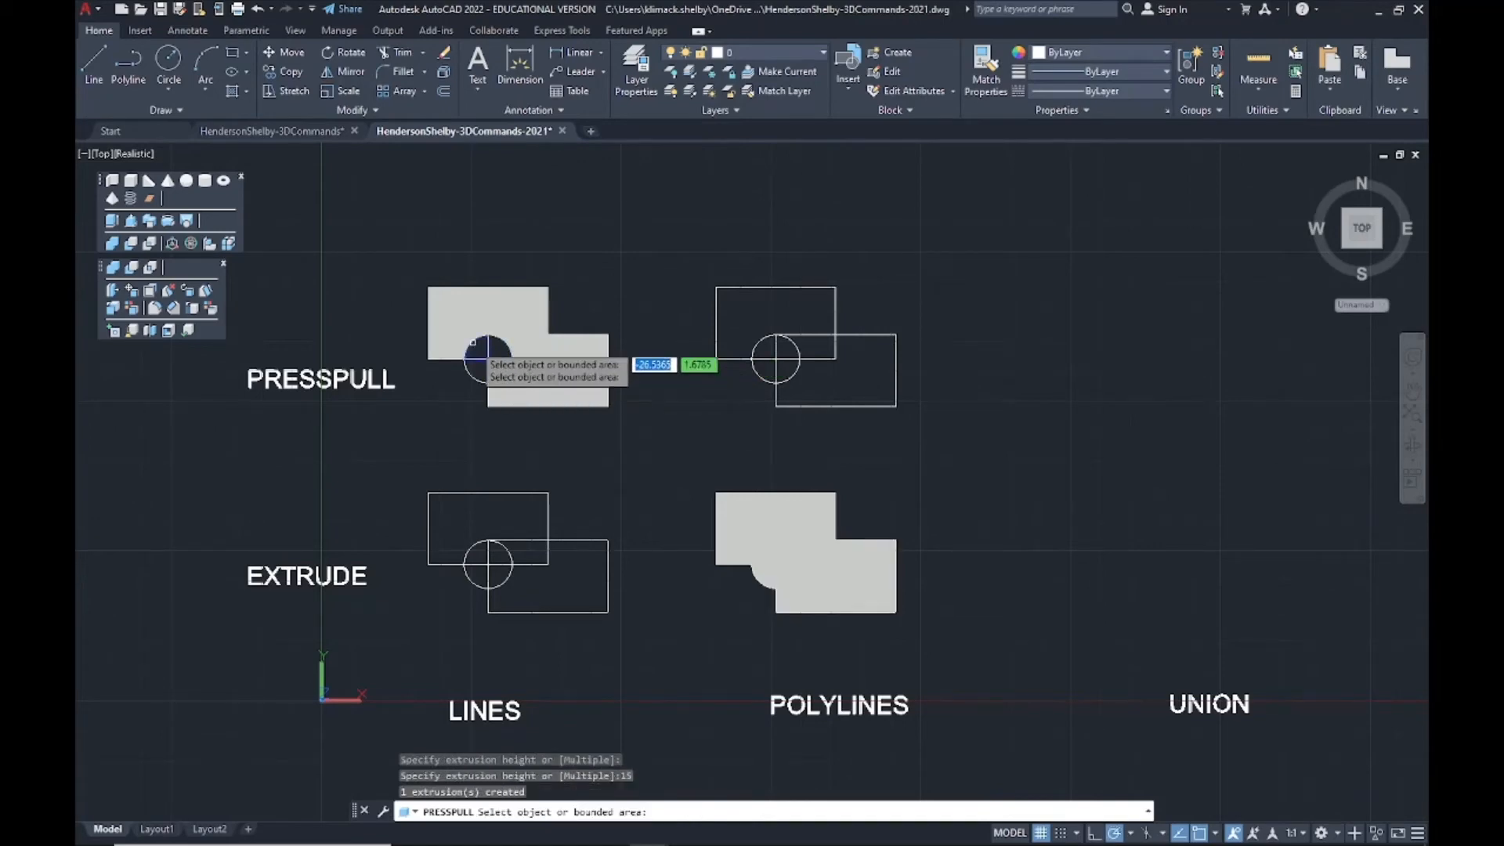
- Presspull the circle's quarter areas in the PRESSPULL row of the LINES column, using heights of 15 and 20
{"action": "left_click", "coordinate": [480, 349]}
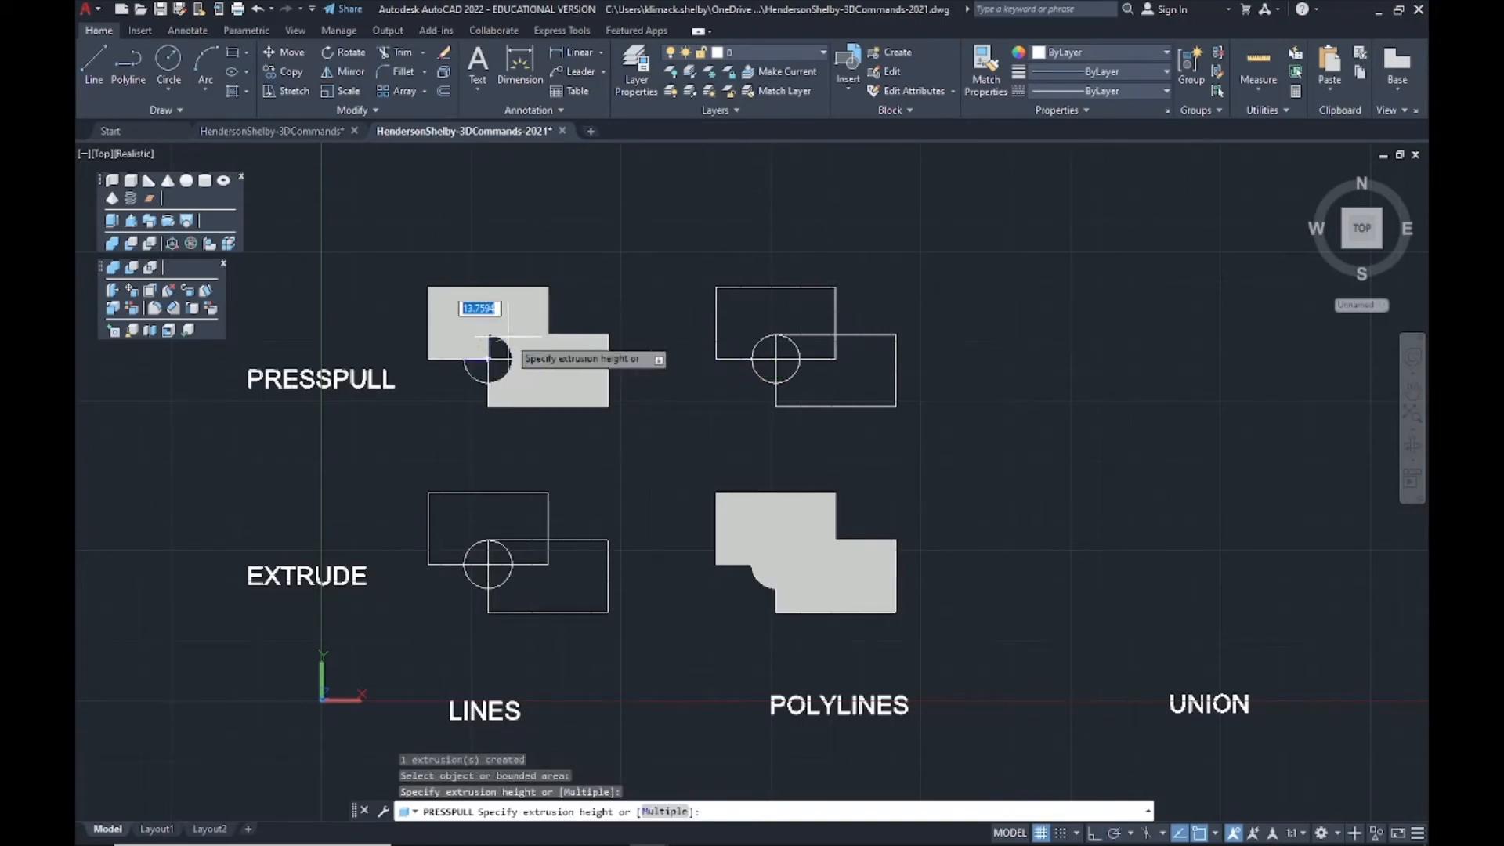
{"action": "type", "text": "15"}
{"action": "key", "text": "Return"}
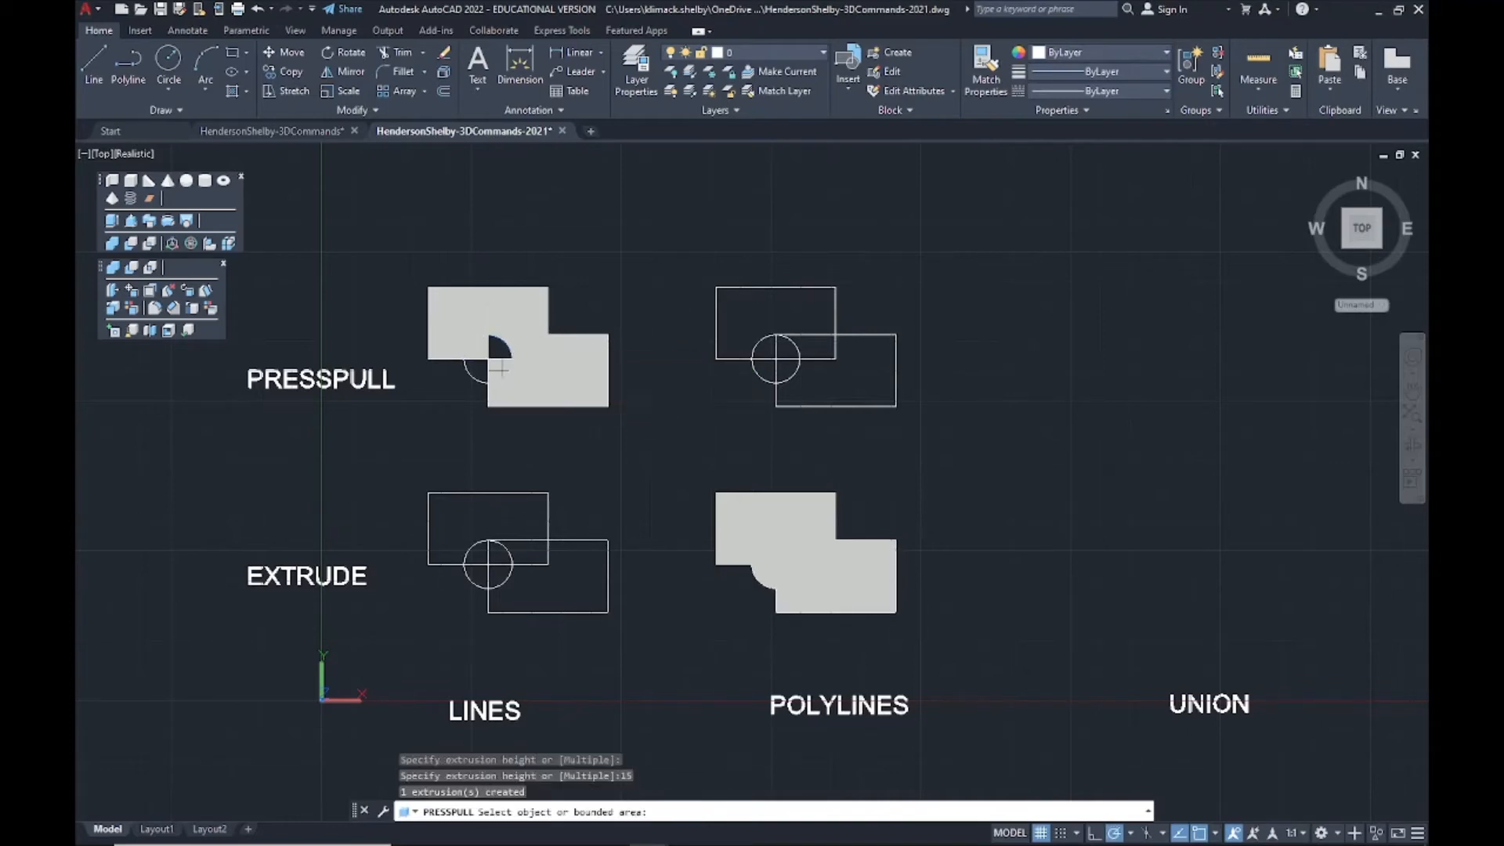
{"action": "left_click", "coordinate": [500, 369]}
{"action": "key", "text": "Return"}
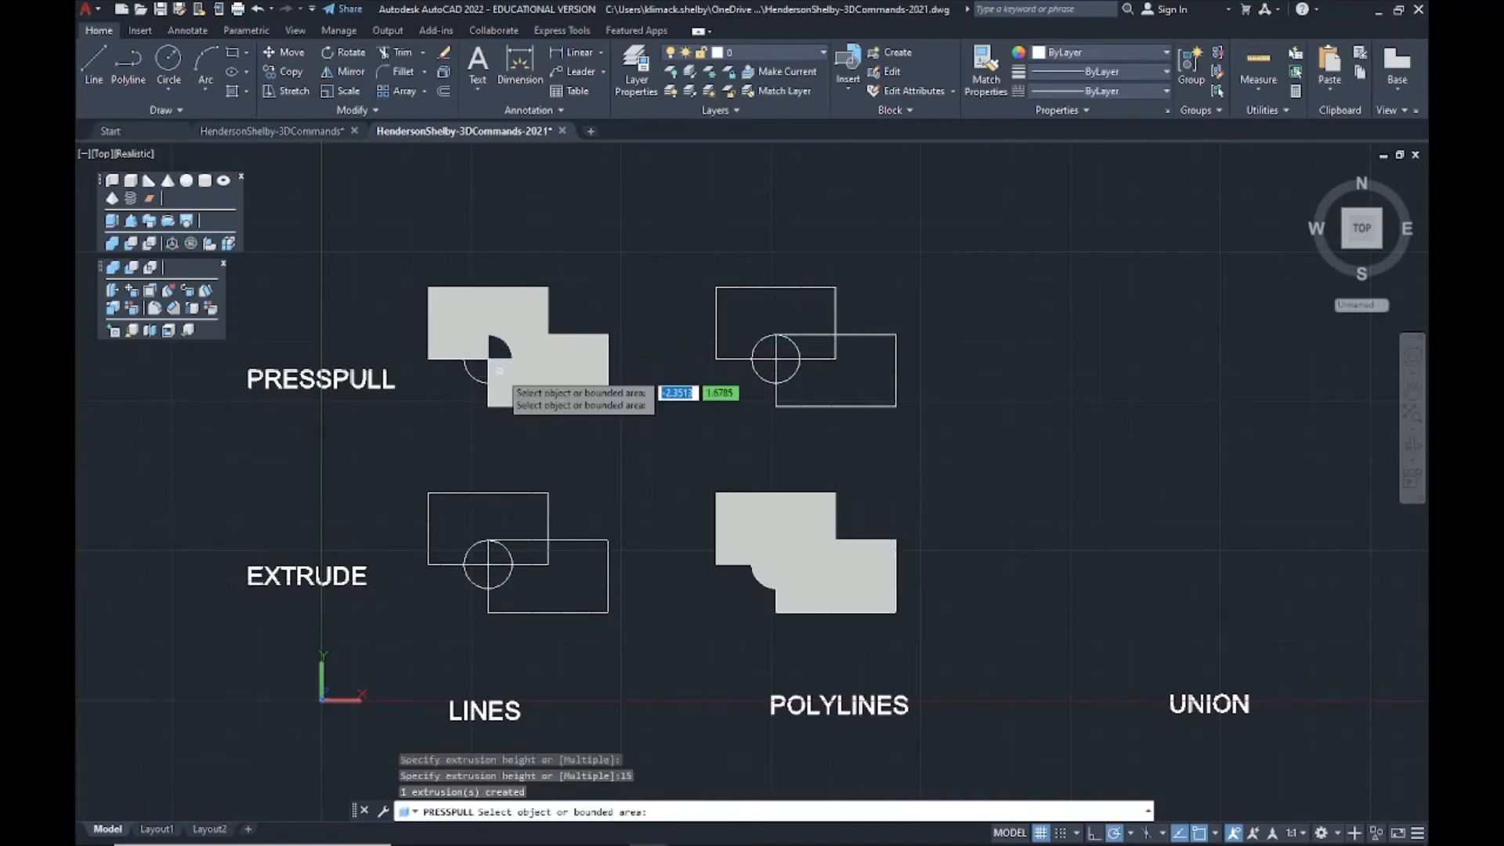
{"action": "left_click", "coordinate": [498, 352]}
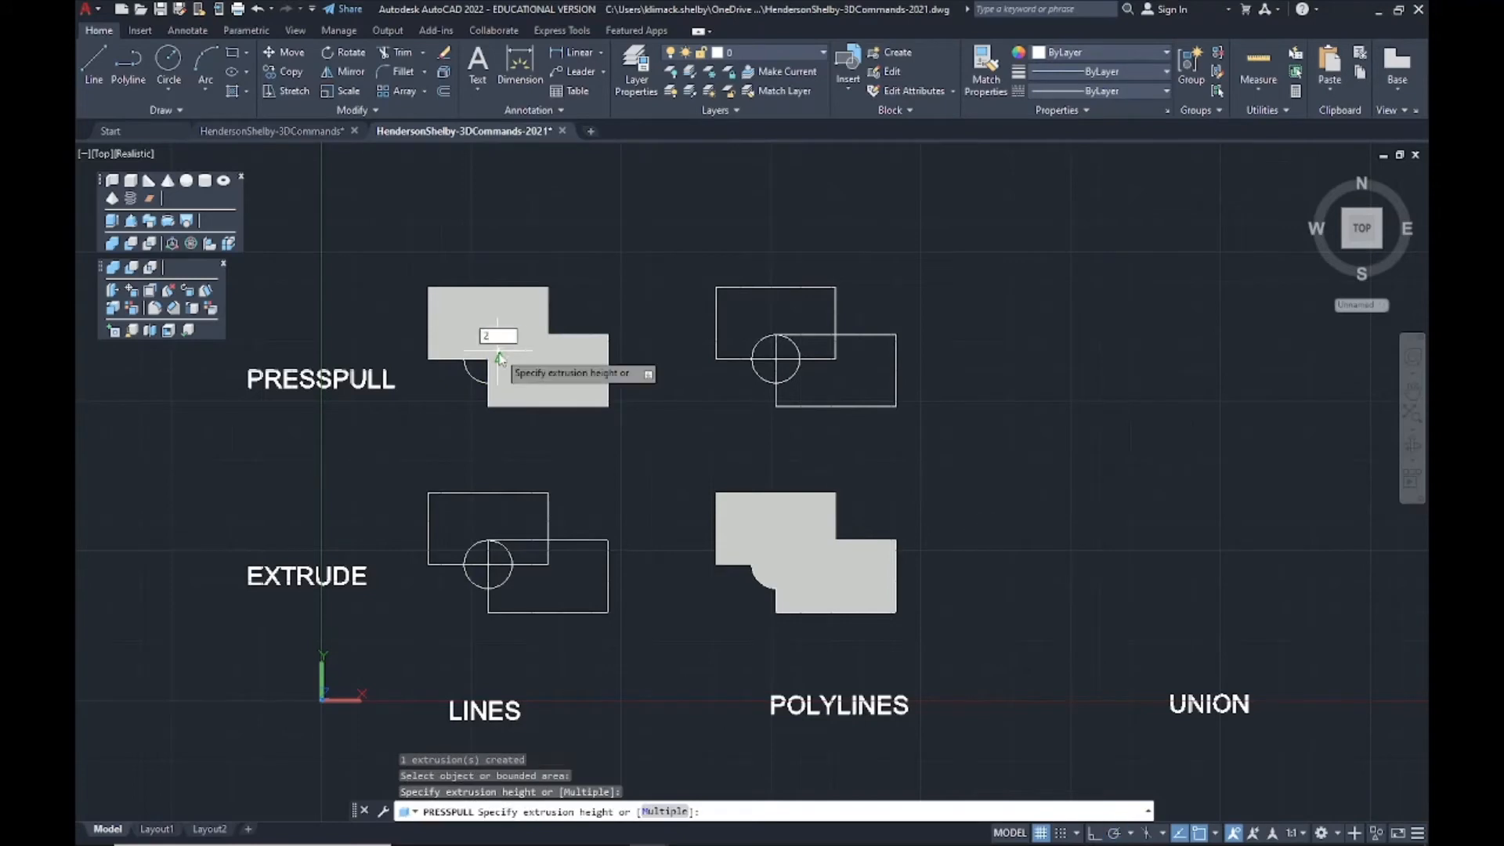
{"action": "type", "text": "20"}
{"action": "key", "text": "Return"}
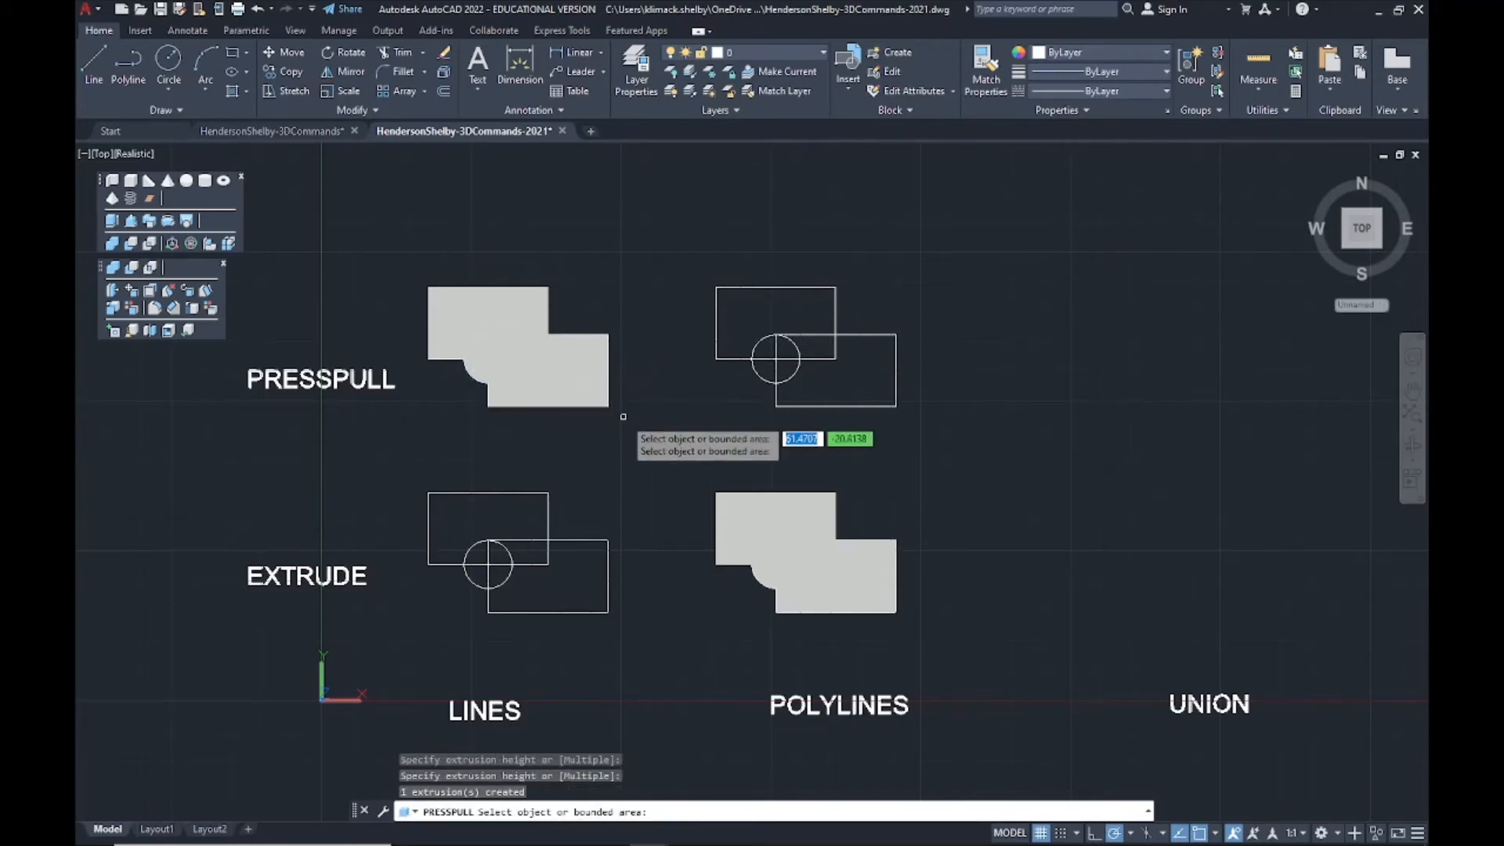
{"action": "key", "text": "Return"}
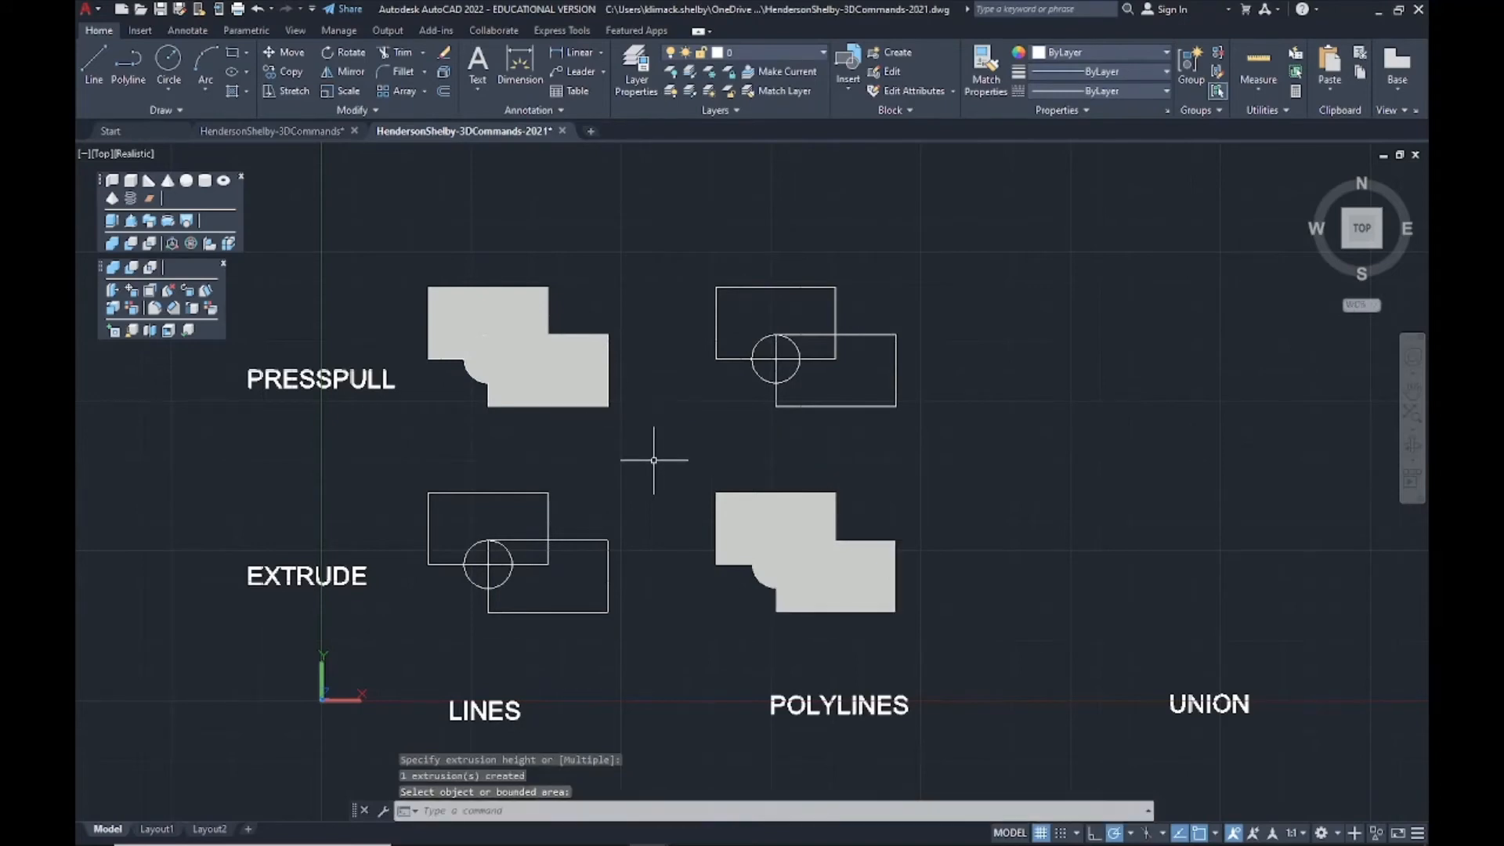
- Presspull the two outer rectangle areas in the PRESSPULL row of the POLYLINES column to a height of 10
{"action": "middle_click_drag", "start_coordinate": [654, 461], "coordinate": [660, 460]}
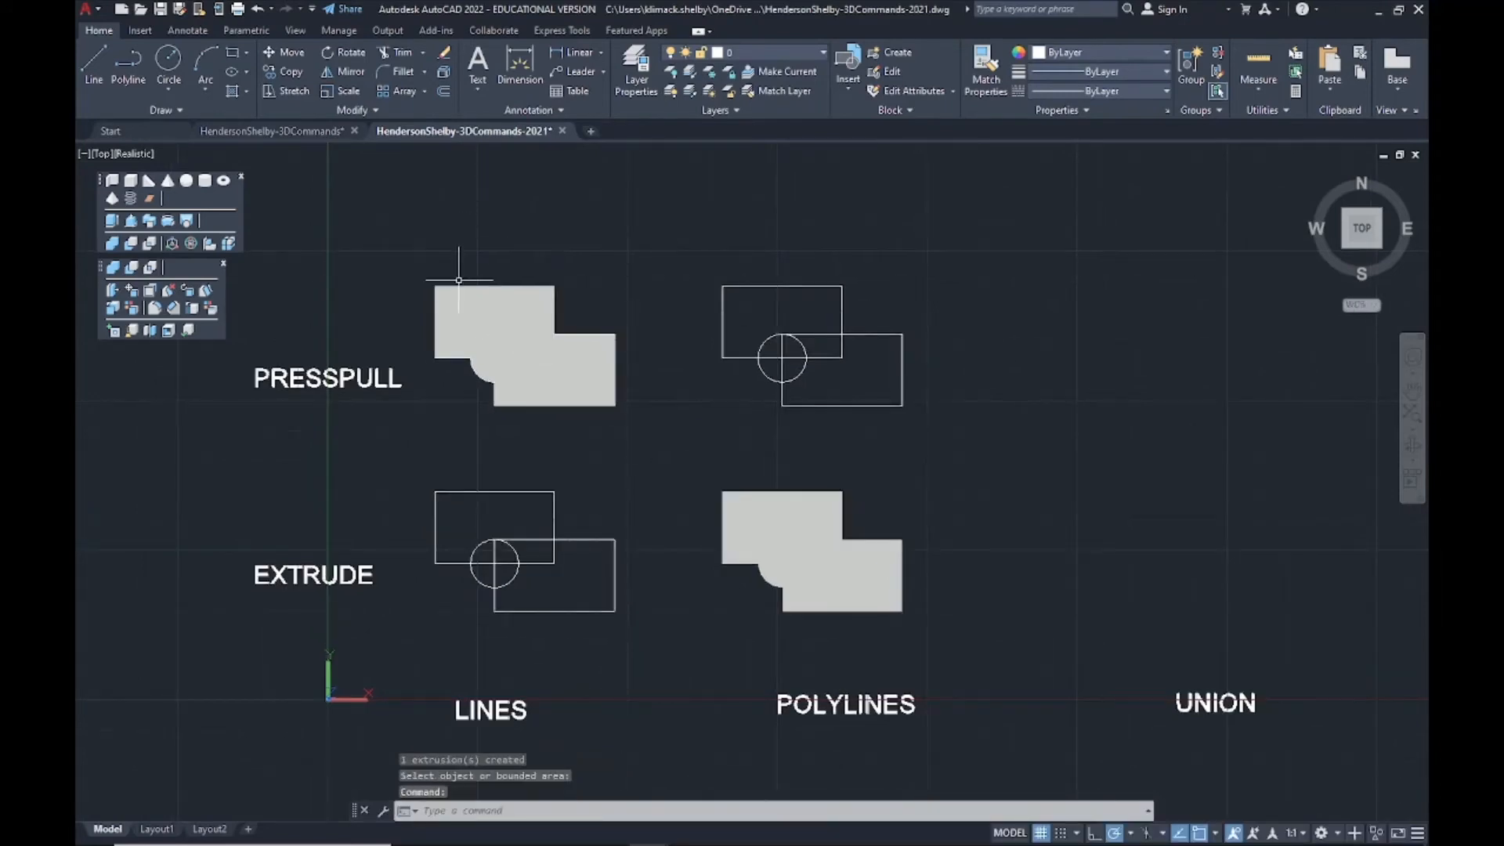
{"action": "middle_click_drag", "start_coordinate": [894, 493], "coordinate": [883, 492]}
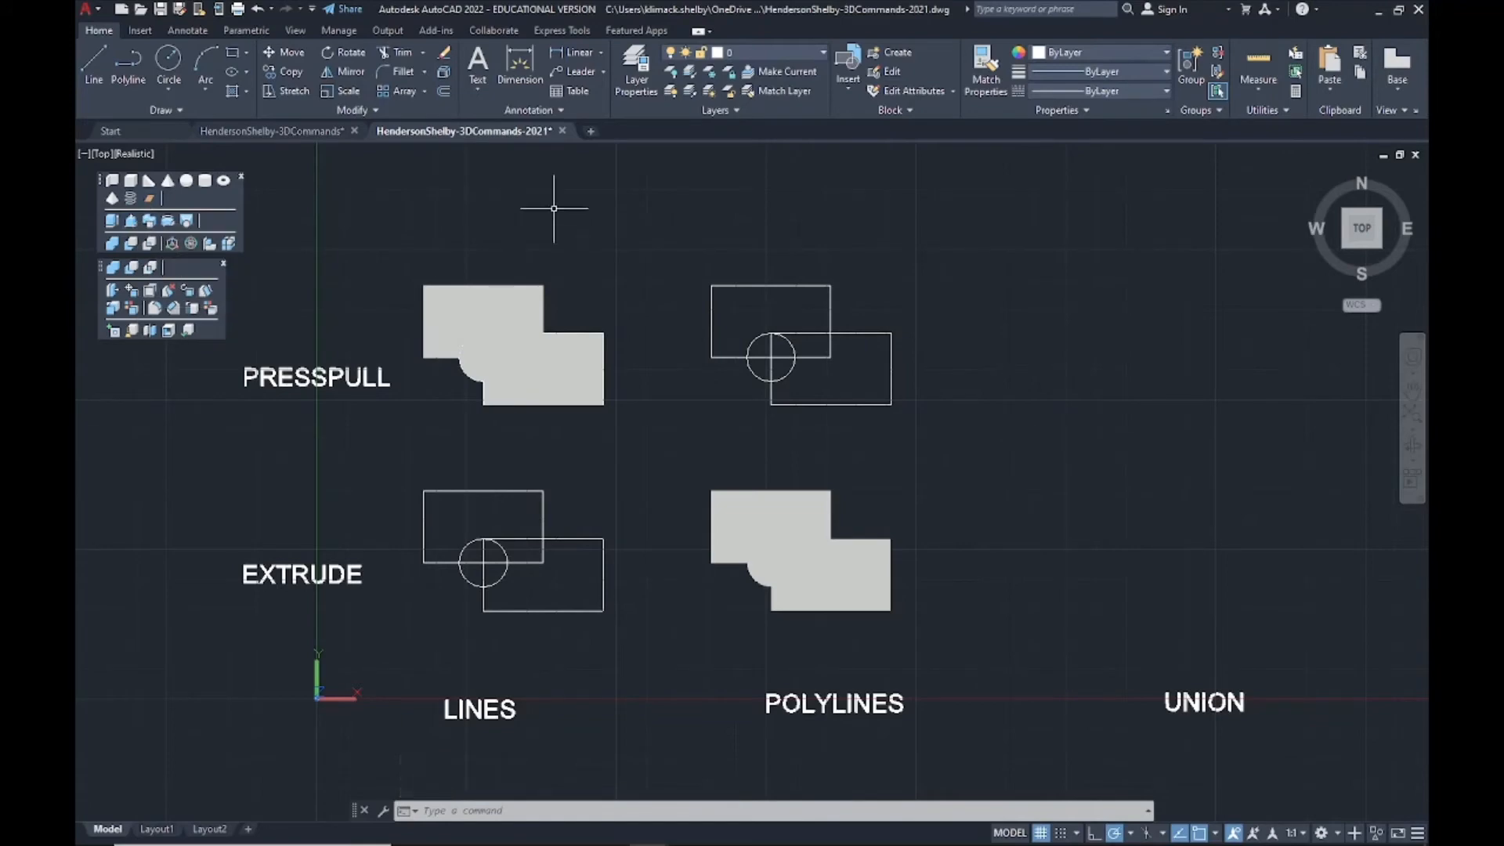
{"action": "type", "text": "ss"}
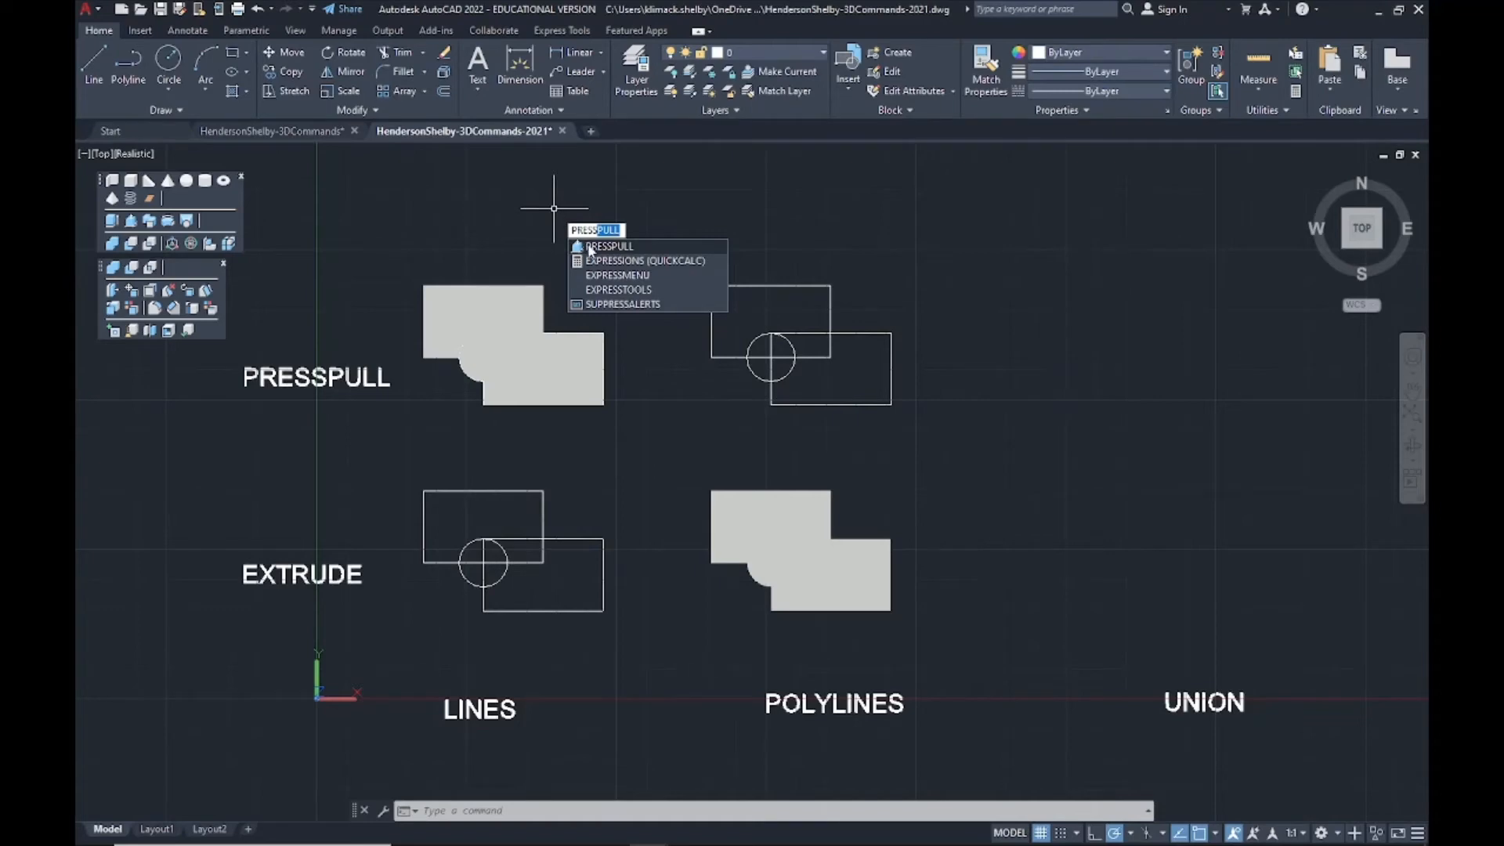
{"action": "left_click", "coordinate": [587, 246]}
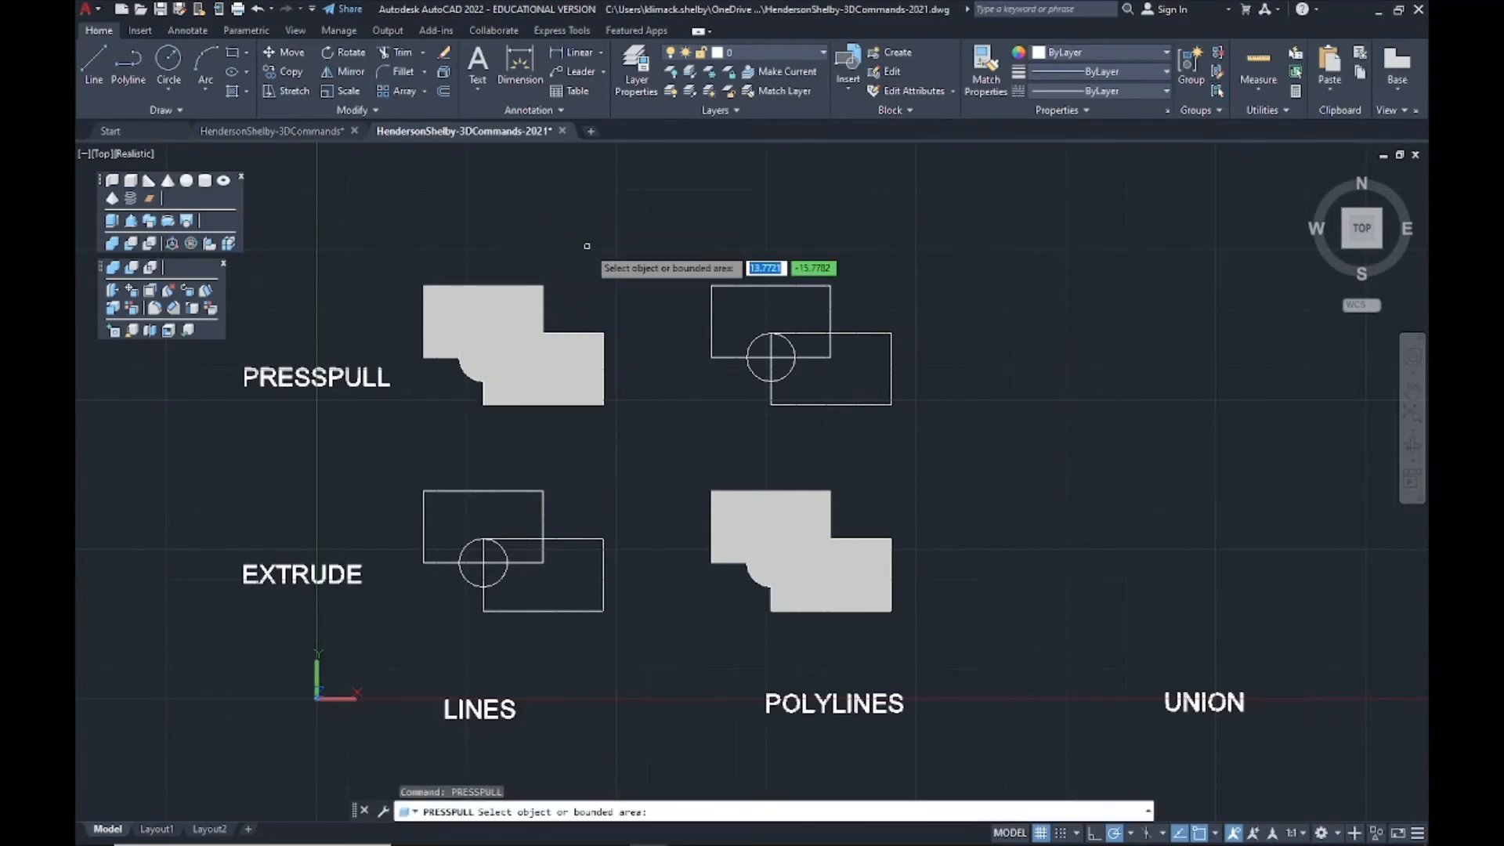
{"action": "middle_click_drag", "start_coordinate": [587, 246], "coordinate": [541, 248]}
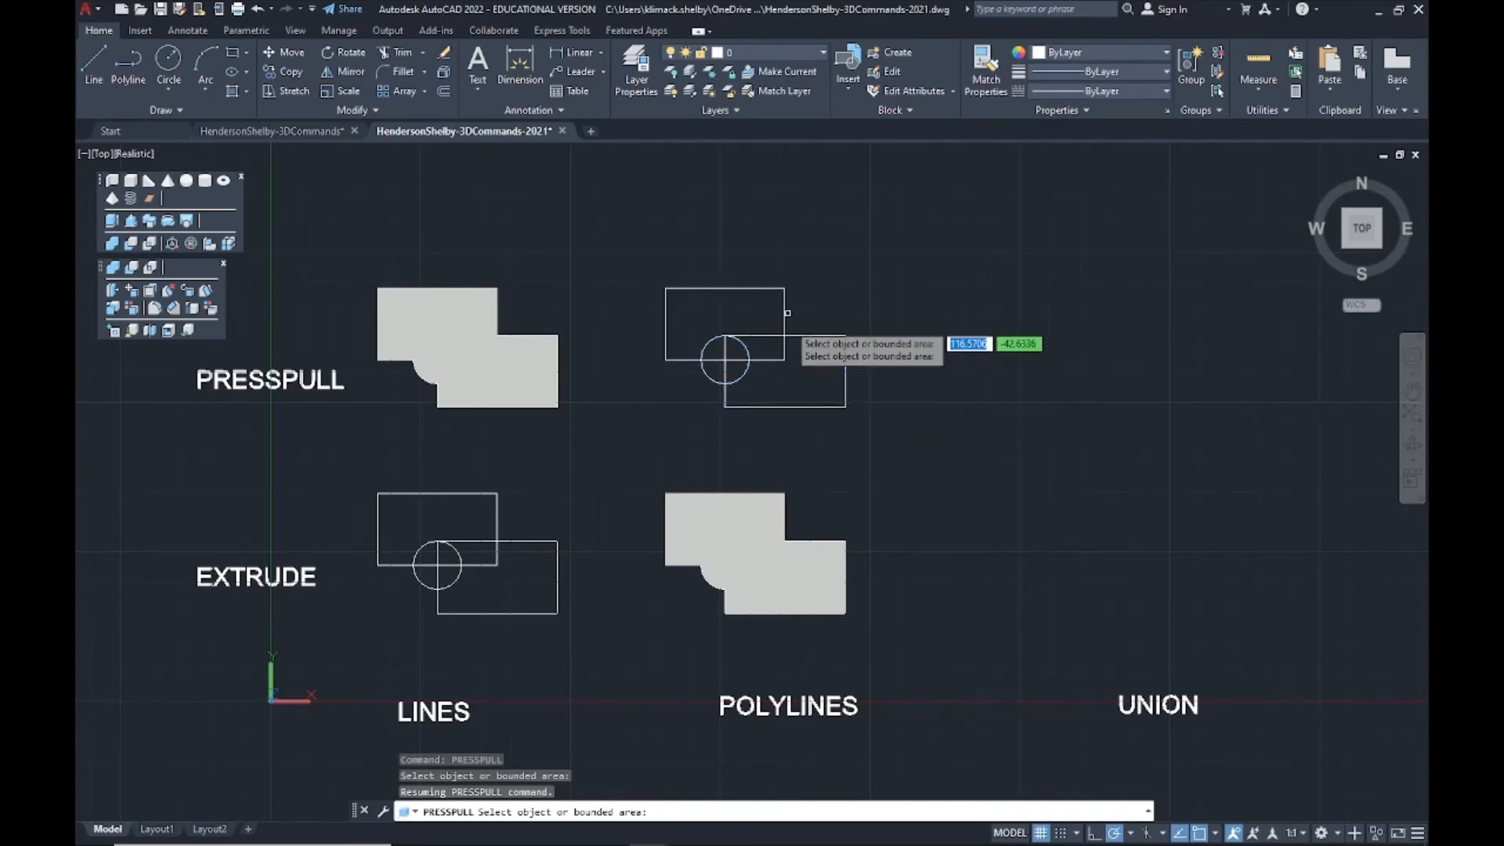
{"action": "left_click", "coordinate": [796, 379]}
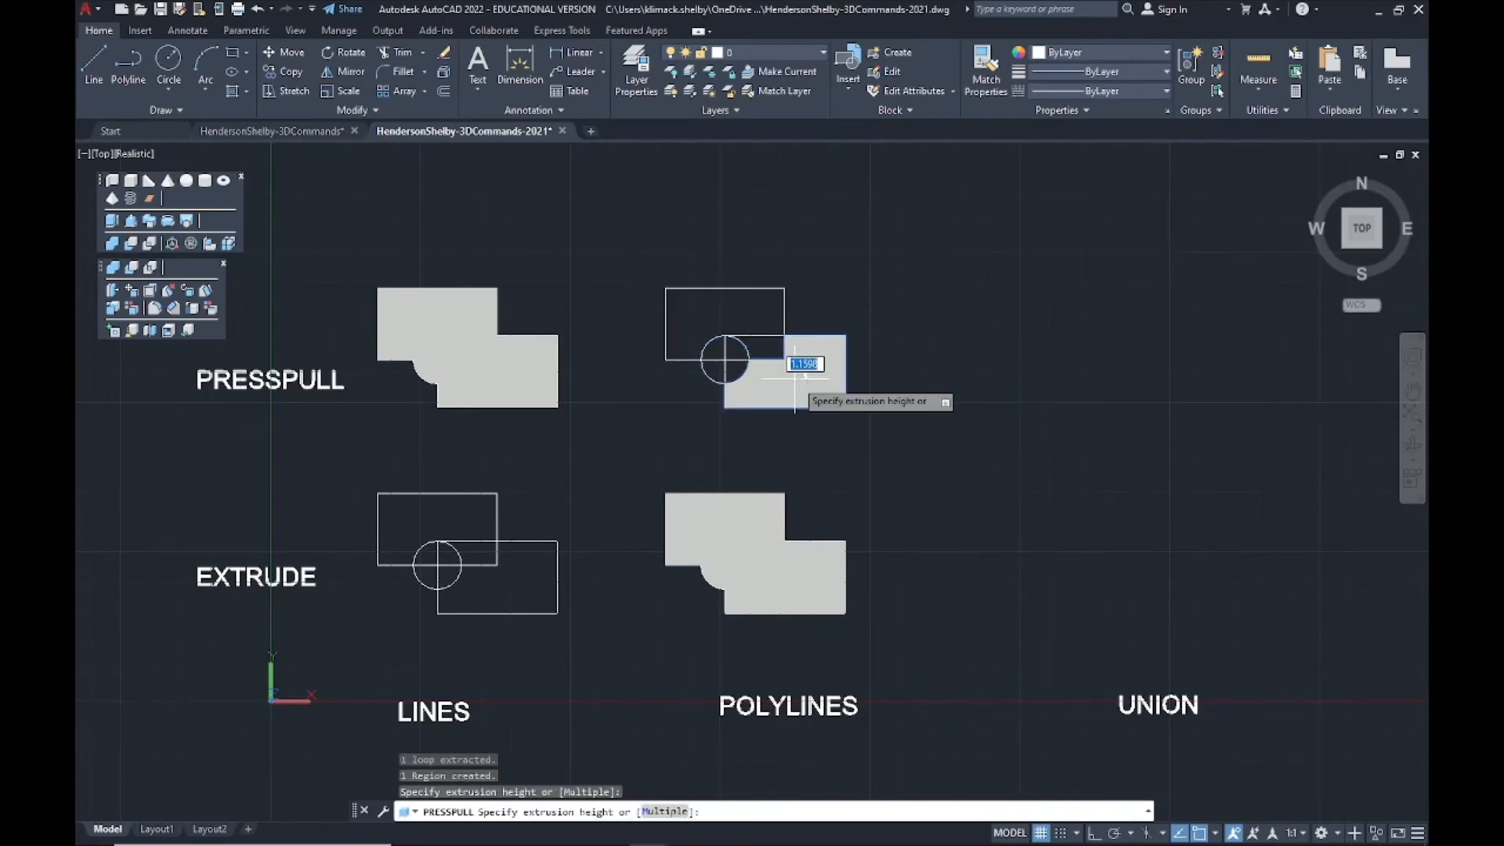
{"action": "type", "text": "1"}
{"action": "key", "text": "Return"}
{"action": "left_click", "coordinate": [757, 321]}
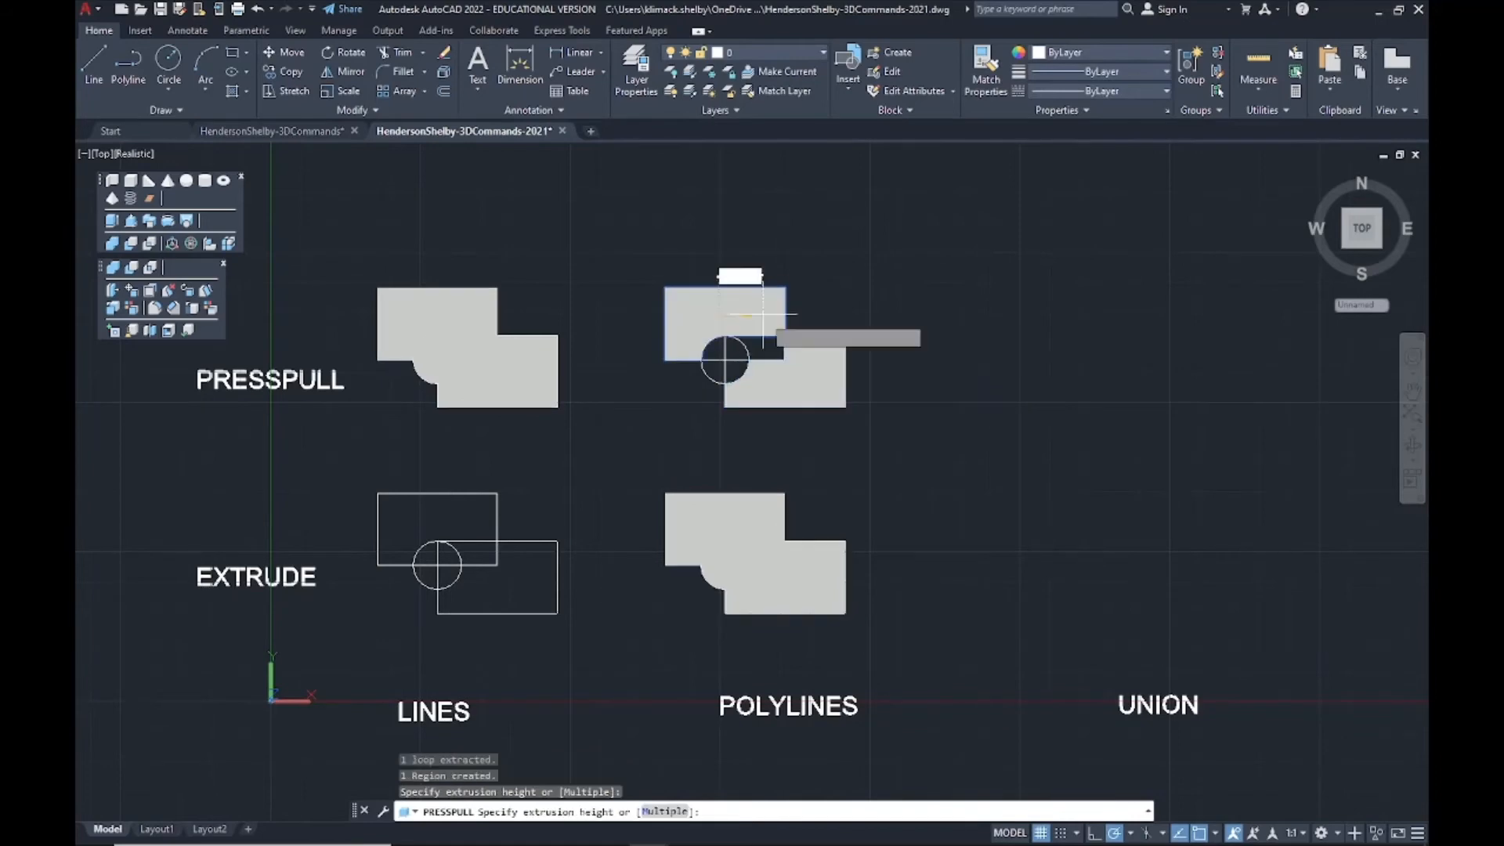
{"action": "type", "text": "10"}
{"action": "key", "text": "Return"}
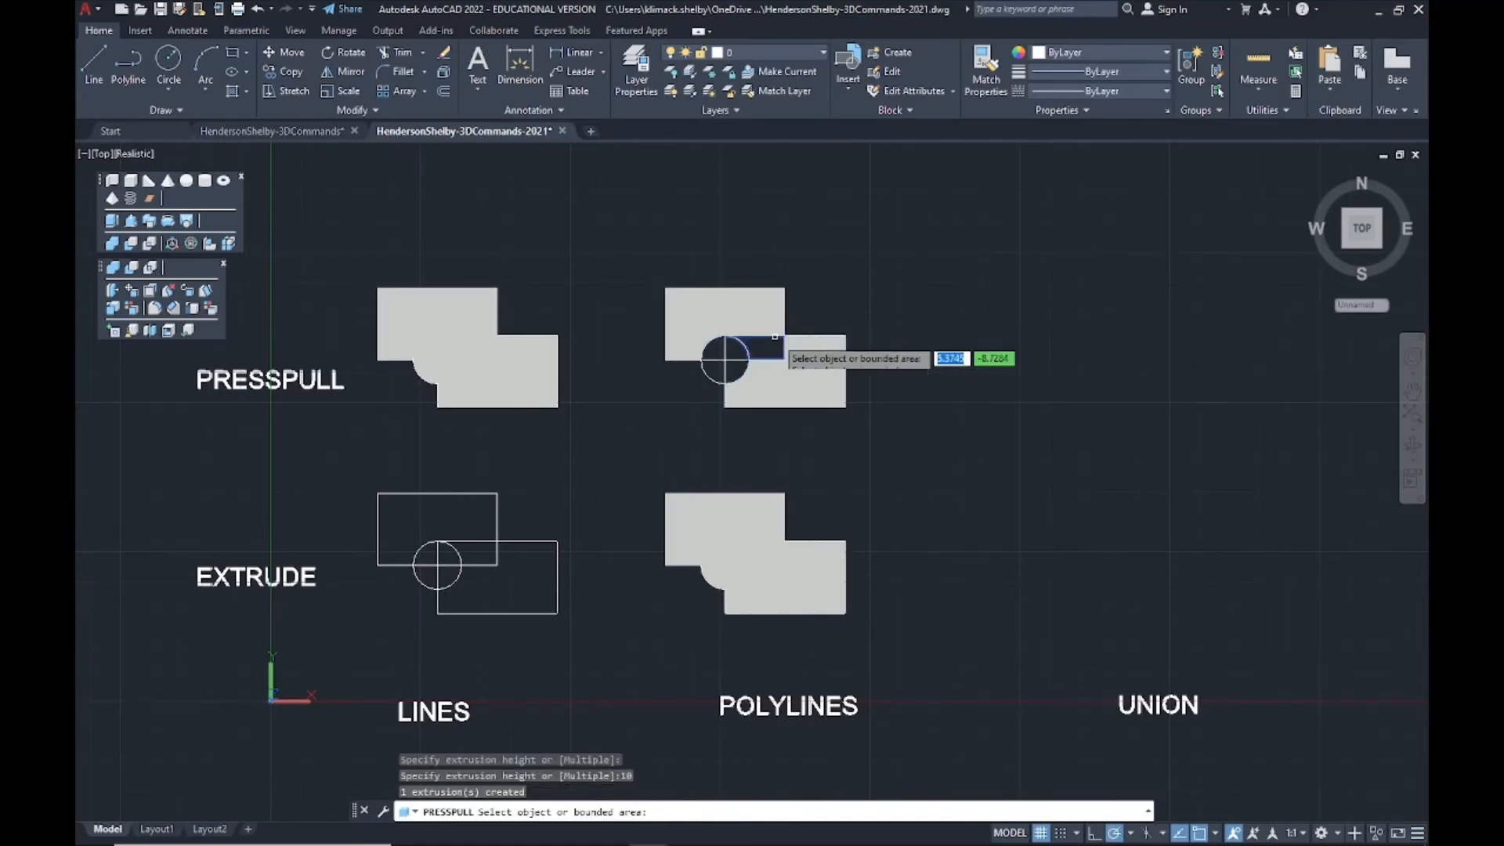
- Presspull the overlap of the PRESSPULL row's polyline rectangles to 20 and the circle's upper-right and lower-left quarters to 15
{"action": "left_click", "coordinate": [770, 338]}
{"action": "key", "text": "Return"}
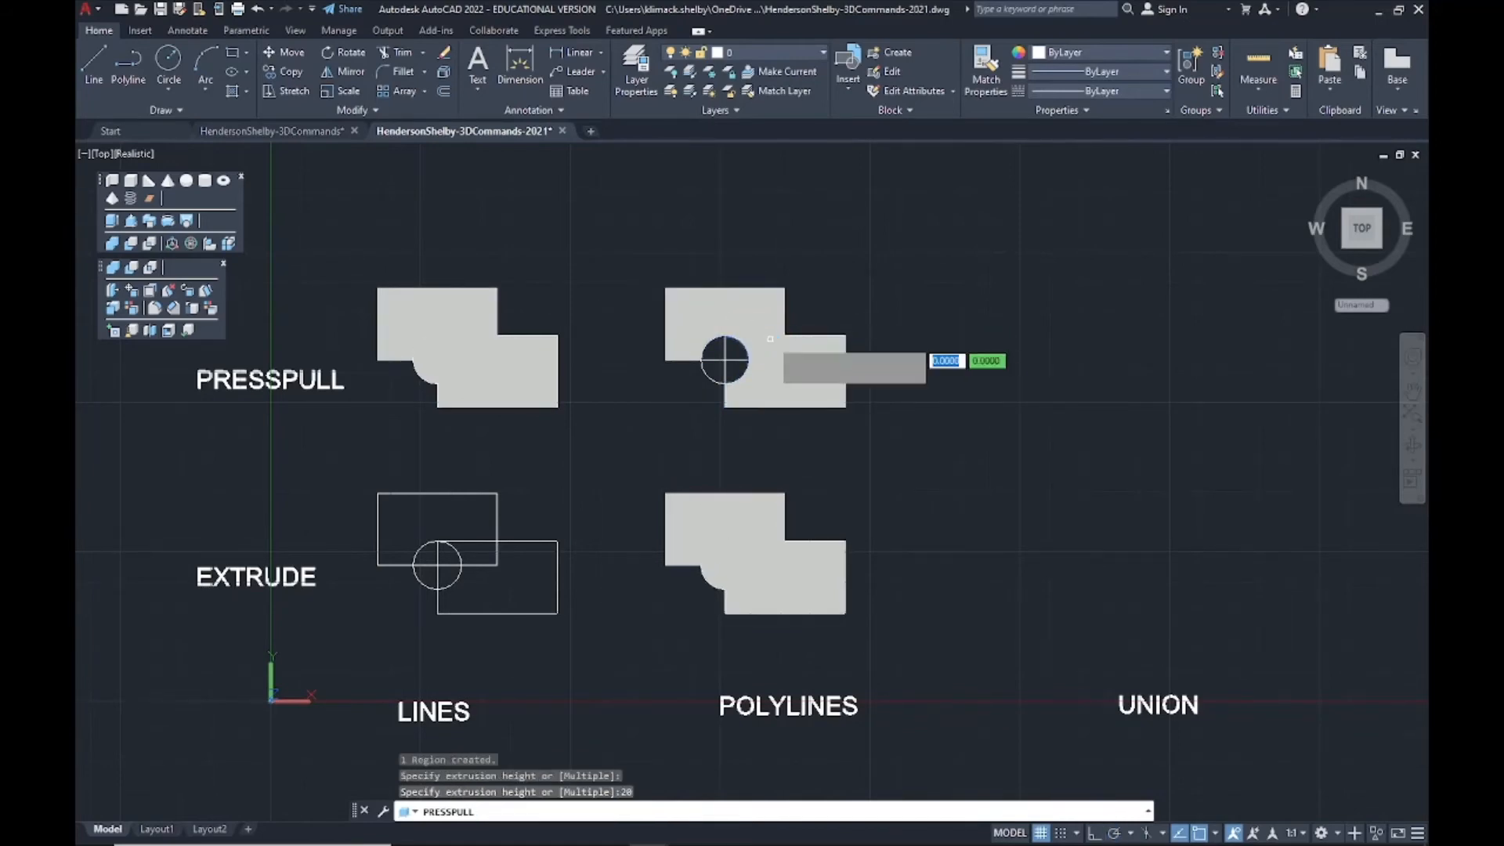
{"action": "left_click", "coordinate": [741, 347]}
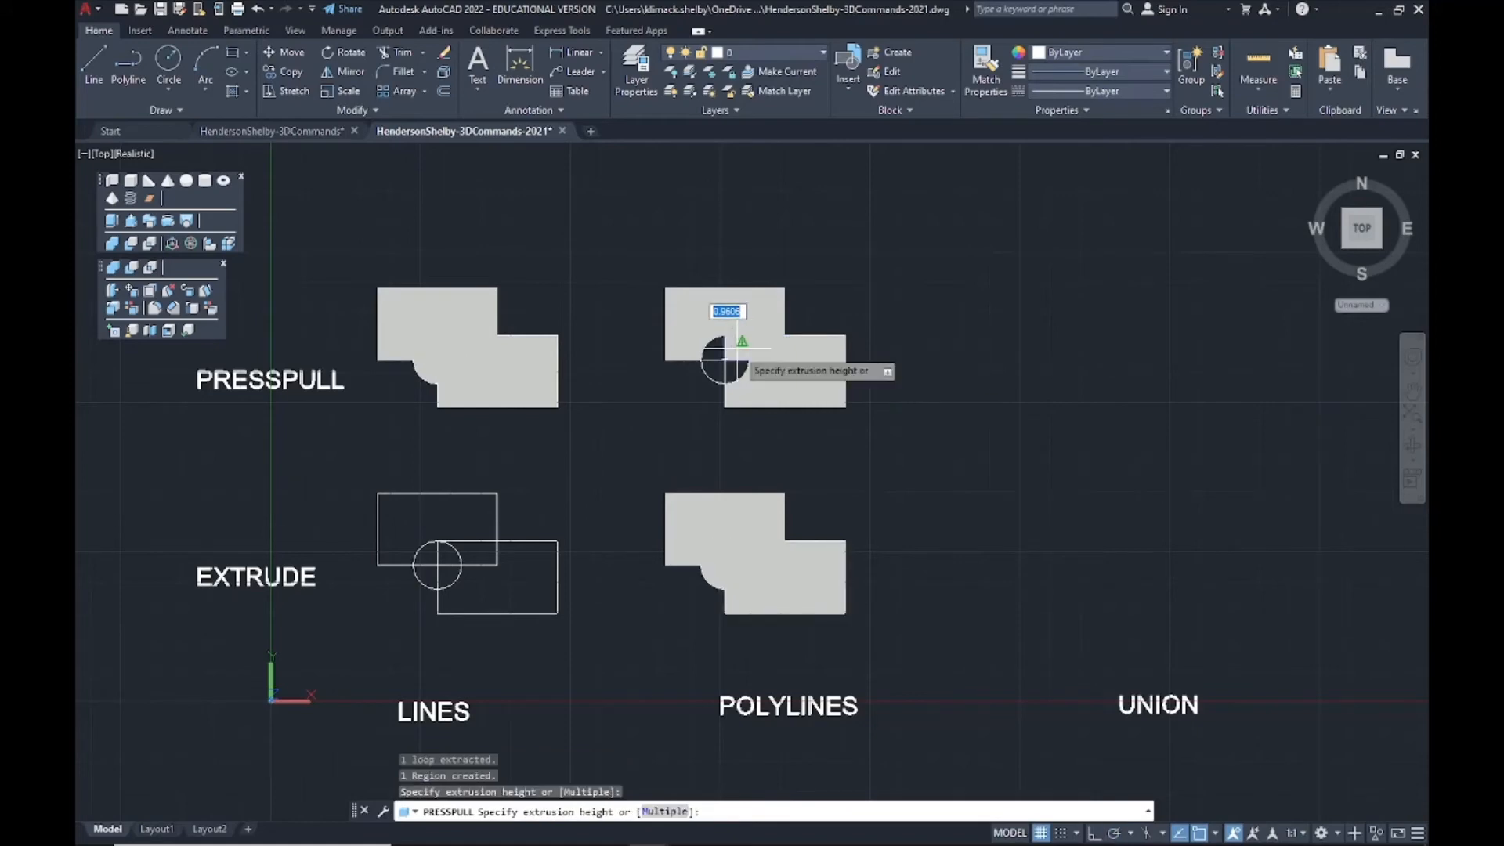
{"action": "type", "text": "15"}
{"action": "key", "text": "Return"}
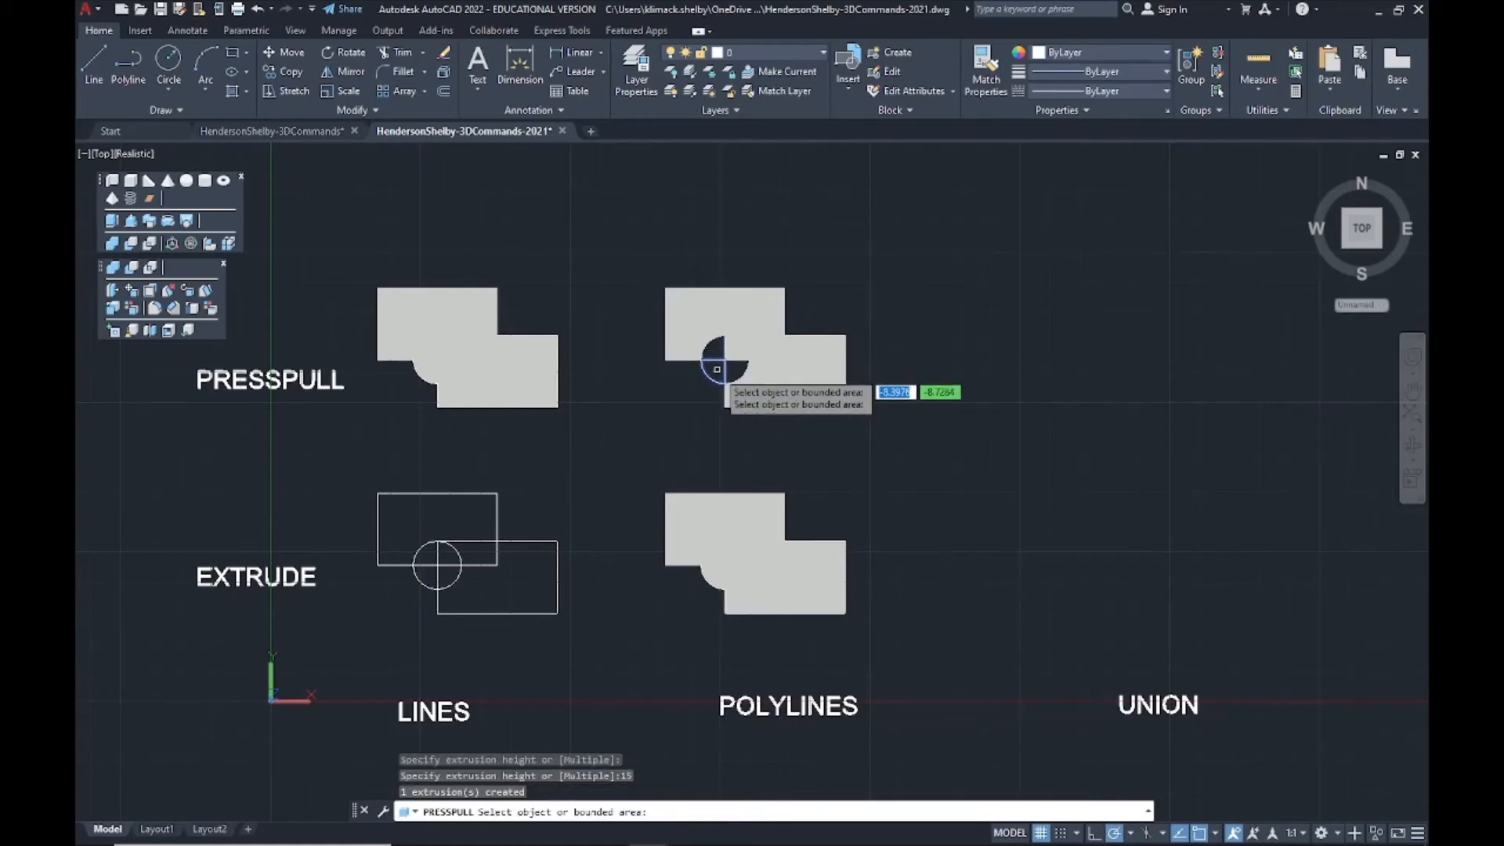
{"action": "left_click", "coordinate": [717, 369]}
{"action": "type", "text": "15"}
{"action": "key", "text": "Return"}
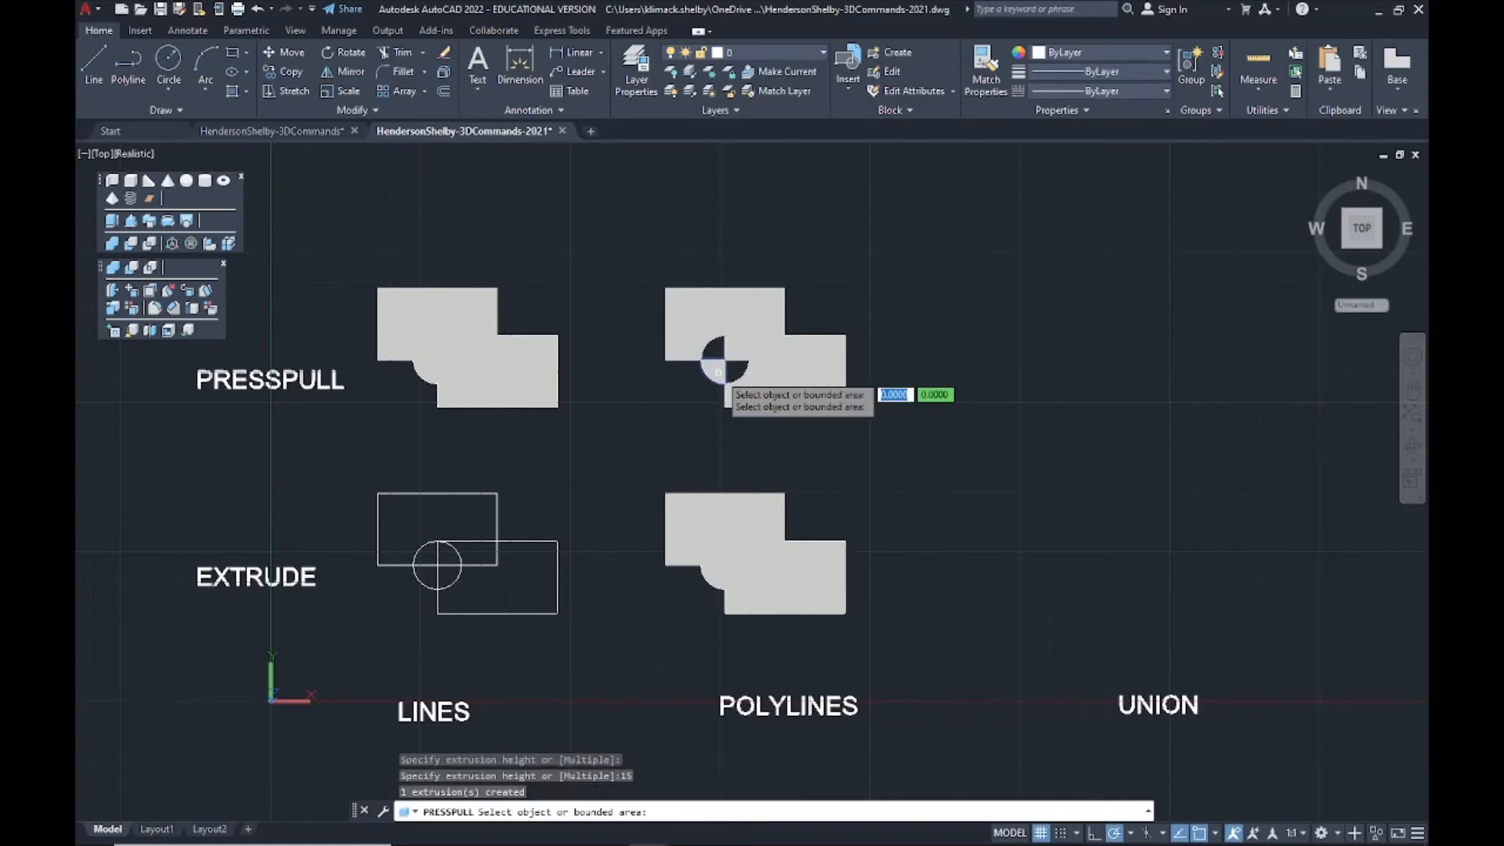
- Presspull the circle's upper-left and lower-right quarters in the PRESSPULL row of the POLYLINES column to a height of 25
{"action": "left_click", "coordinate": [713, 352]}
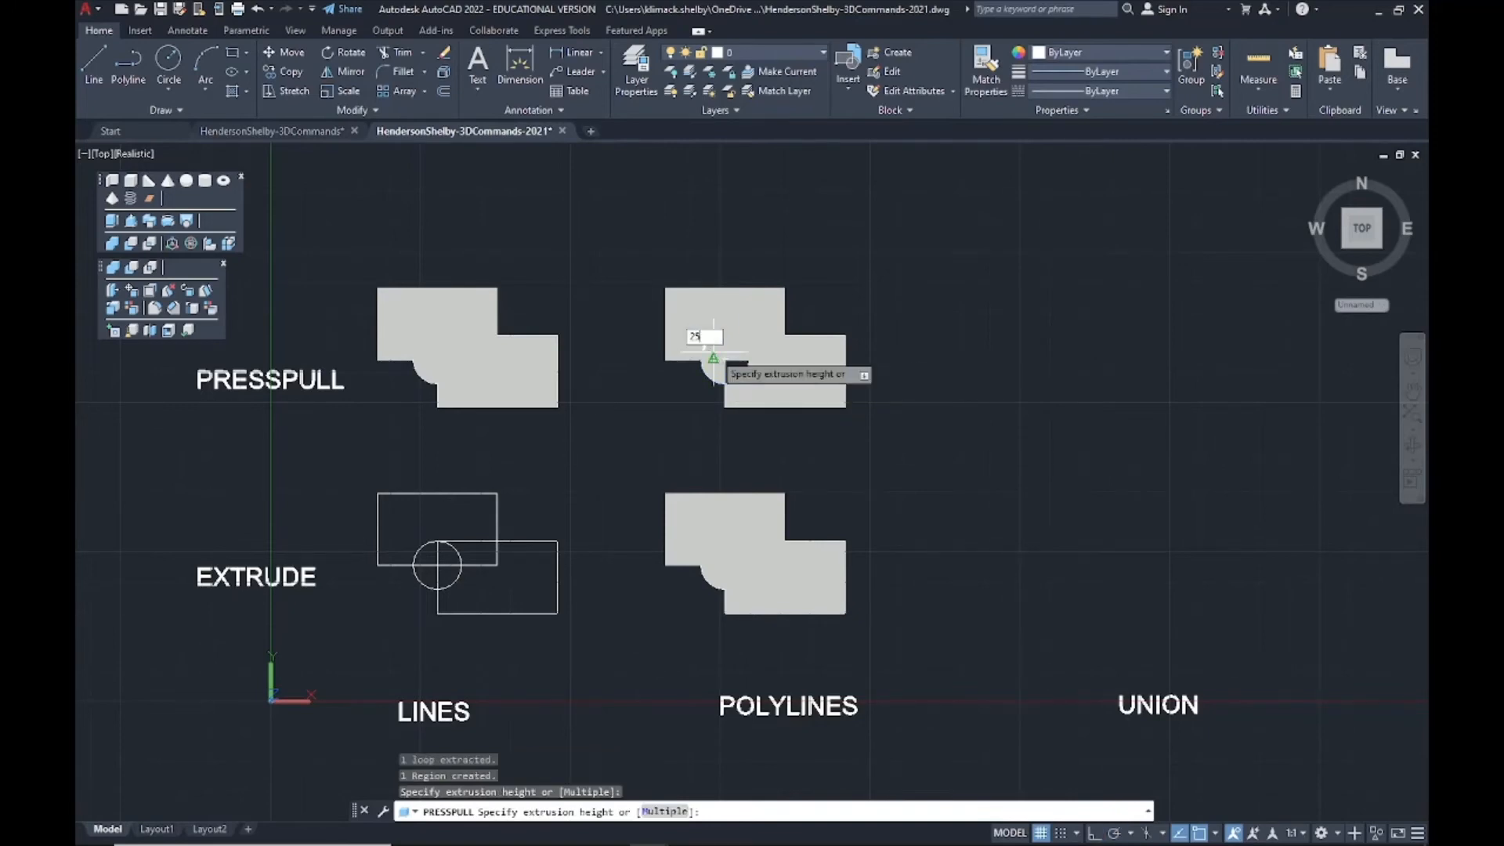
{"action": "type", "text": "25"}
{"action": "key", "text": "Return"}
{"action": "left_click", "coordinate": [730, 364]}
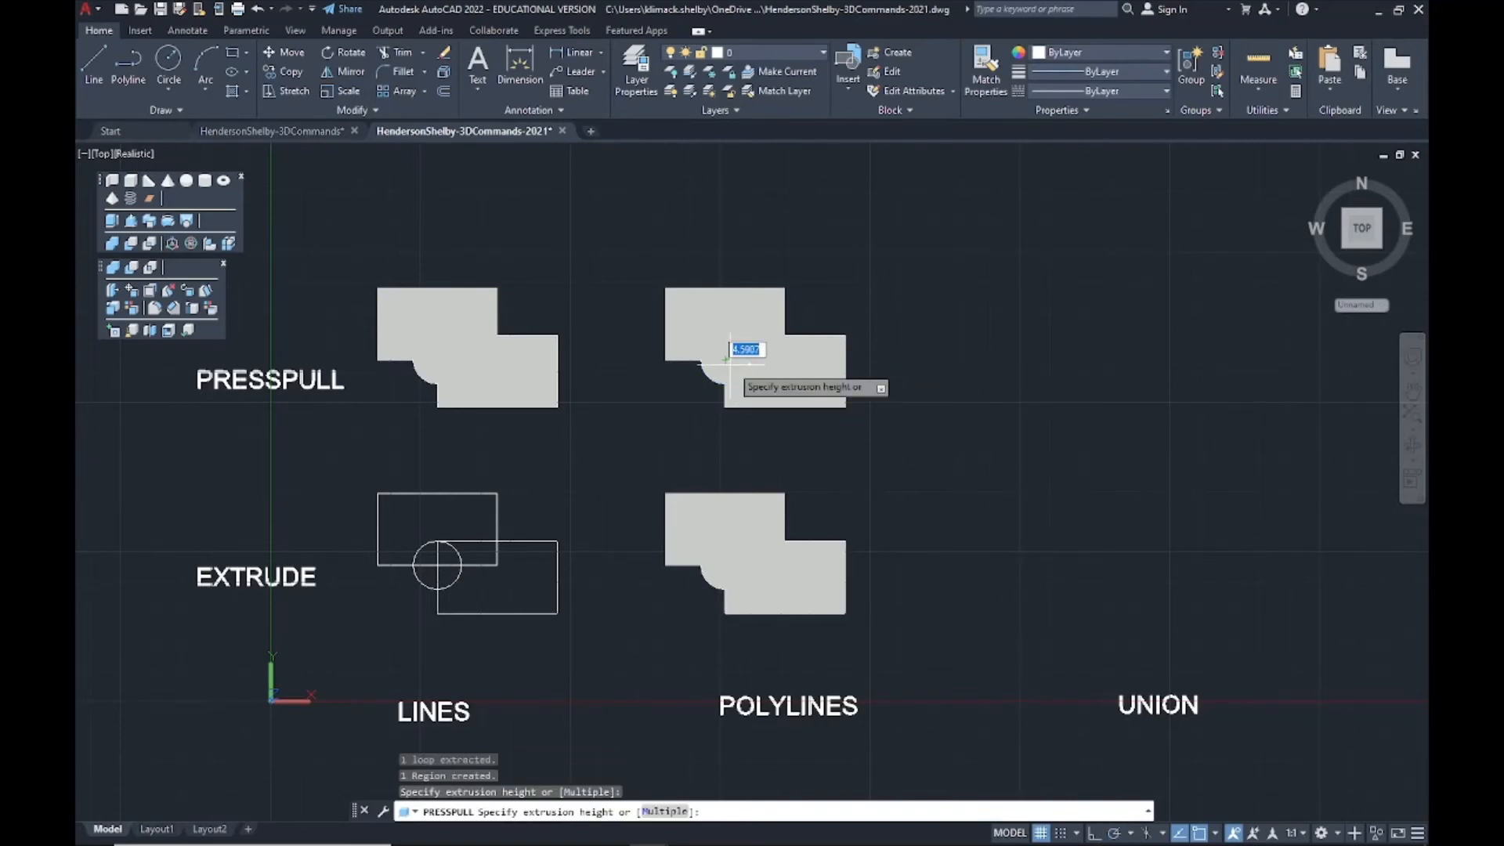
{"action": "type", "text": "25"}
{"action": "key", "text": "Return"}
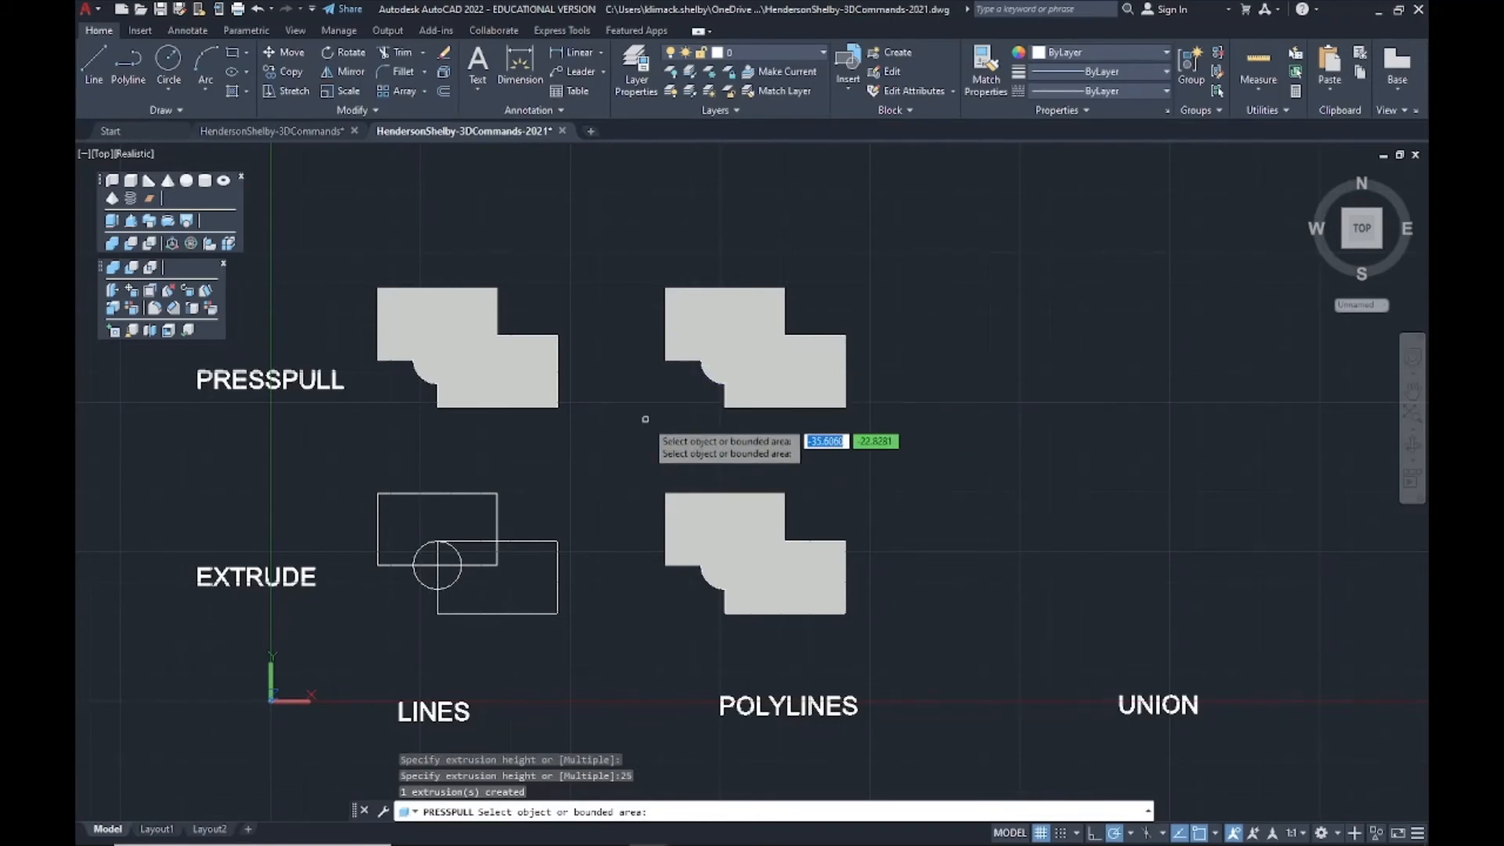
{"action": "key", "text": "Return"}
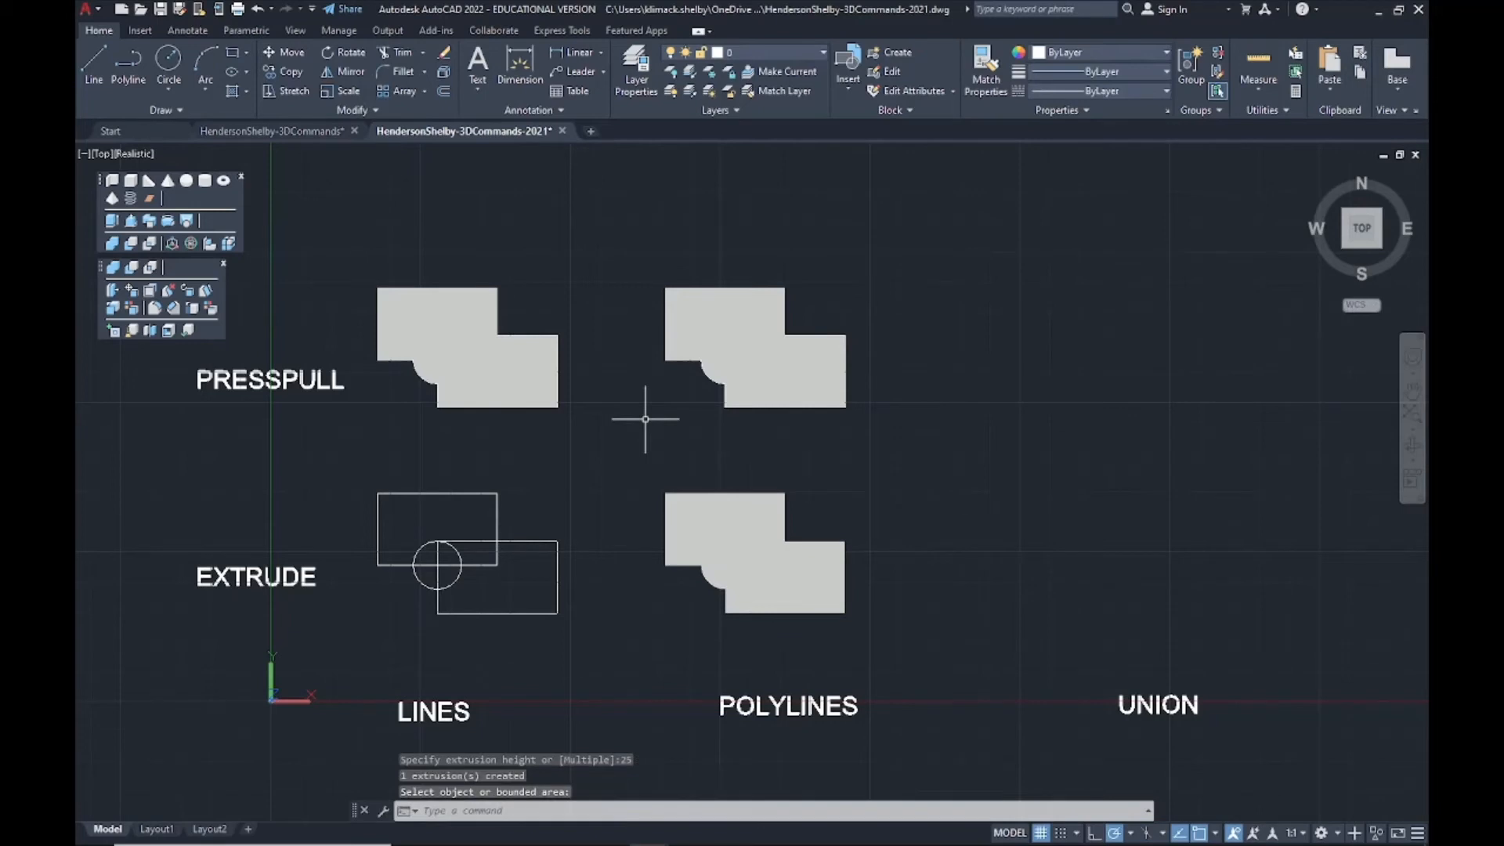
- Examine the extruded and presspulled shapes of both columns up close in the NW Isometric view
{"action": "middle_click_drag", "start_coordinate": [631, 437], "coordinate": [725, 426]}
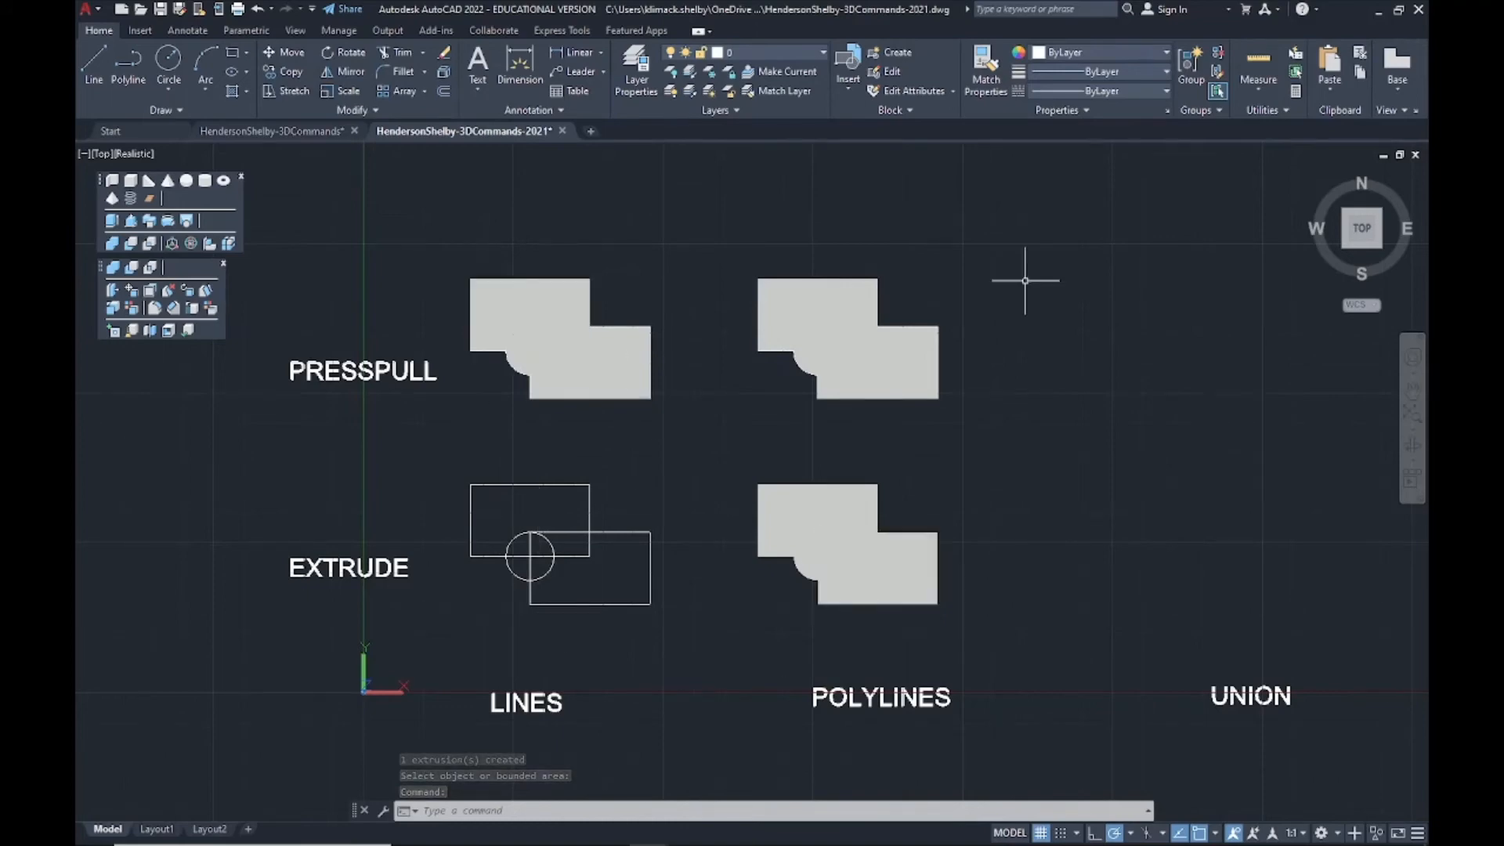
{"action": "left_click", "coordinate": [1346, 218]}
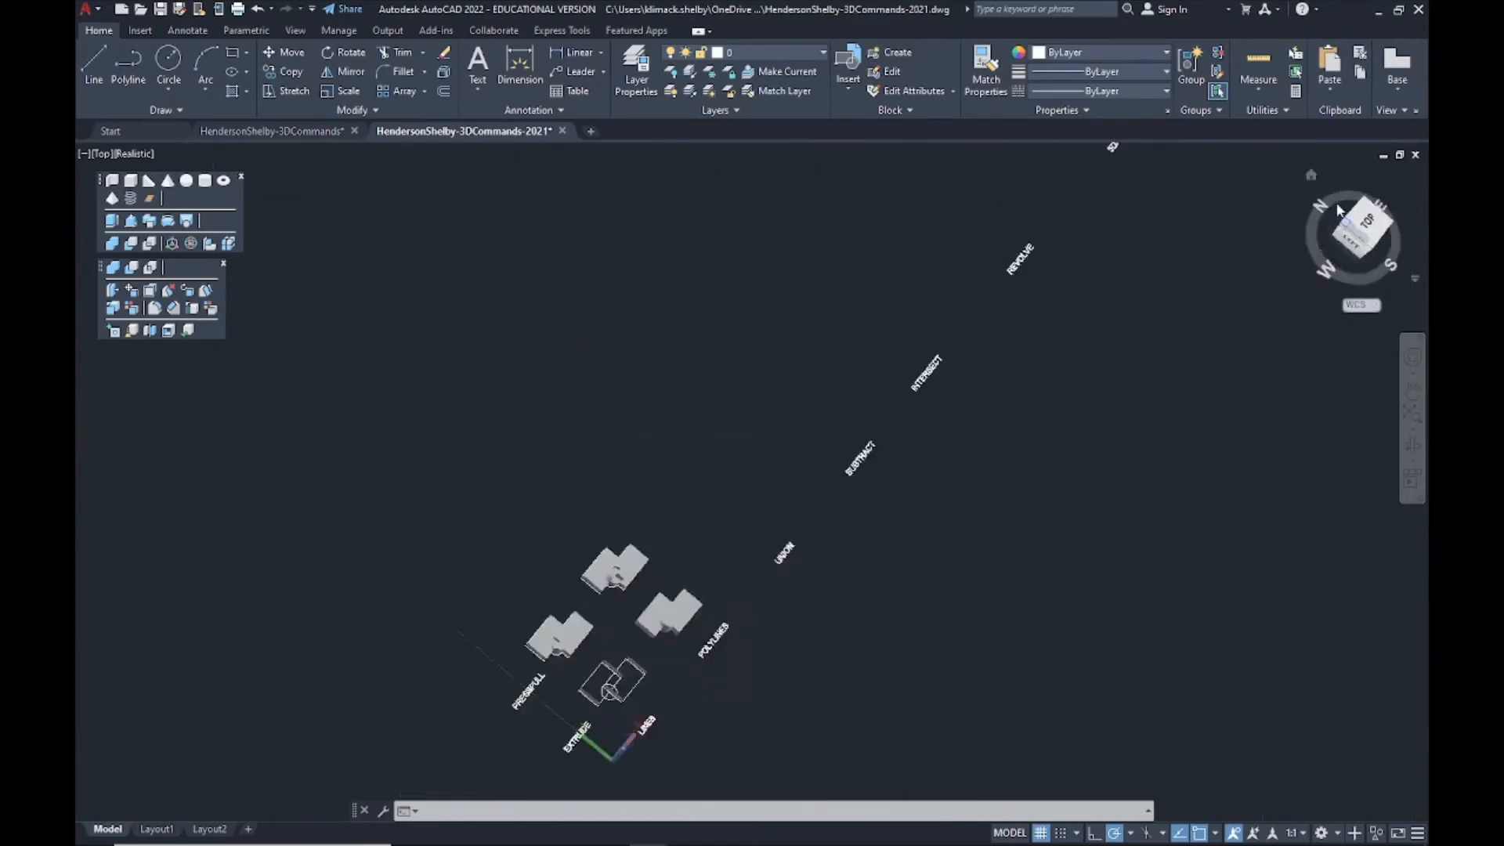
{"action": "scroll", "coordinate": [960, 596], "scroll_direction": "up", "scroll_amount": 4}
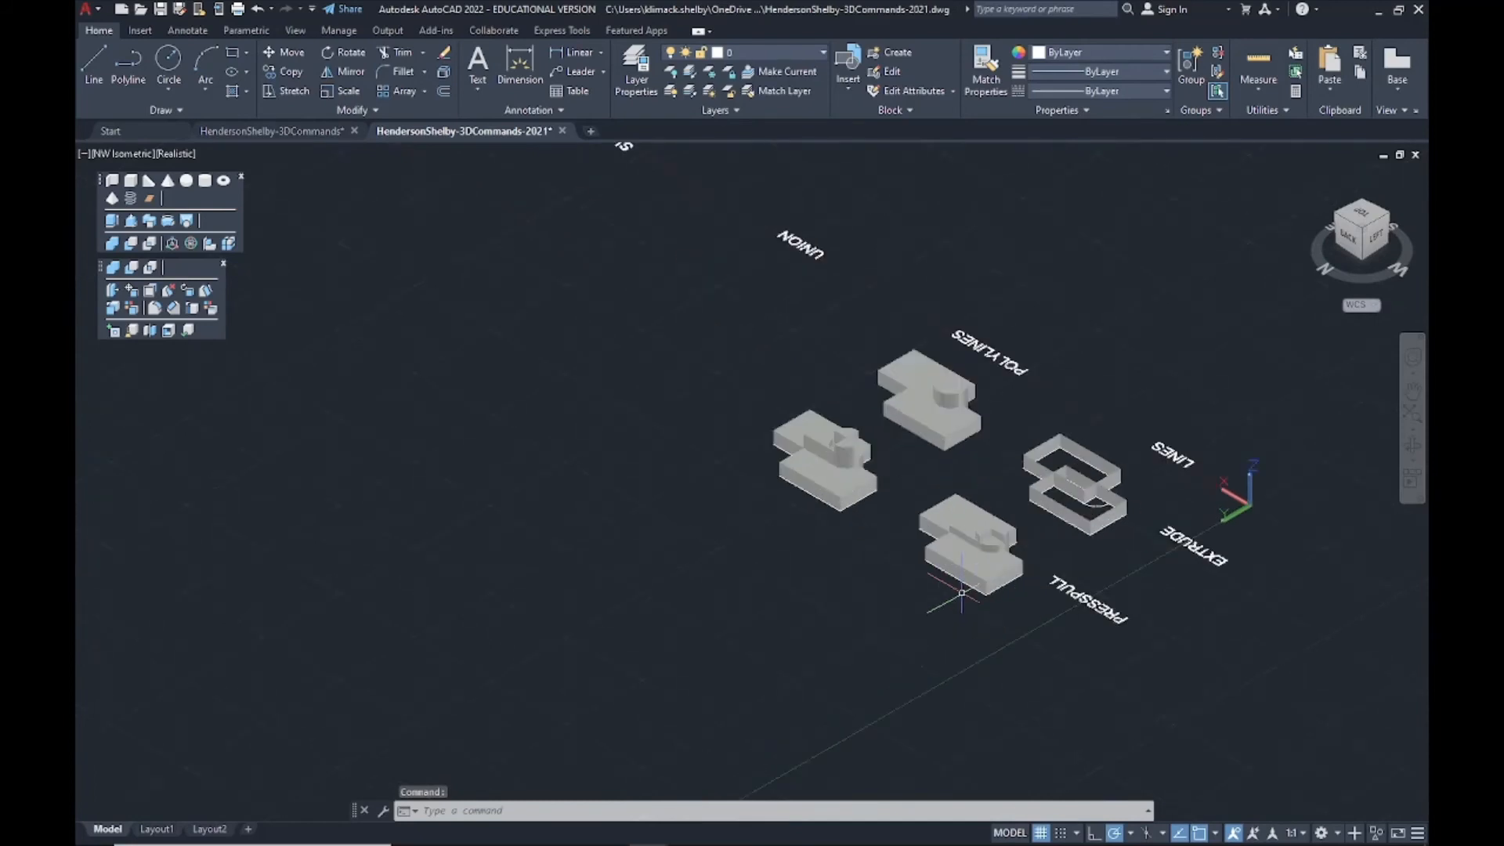
{"action": "middle_click_drag", "start_coordinate": [1098, 513], "coordinate": [922, 541]}
{"action": "scroll", "coordinate": [915, 540], "scroll_direction": "up", "scroll_amount": 2}
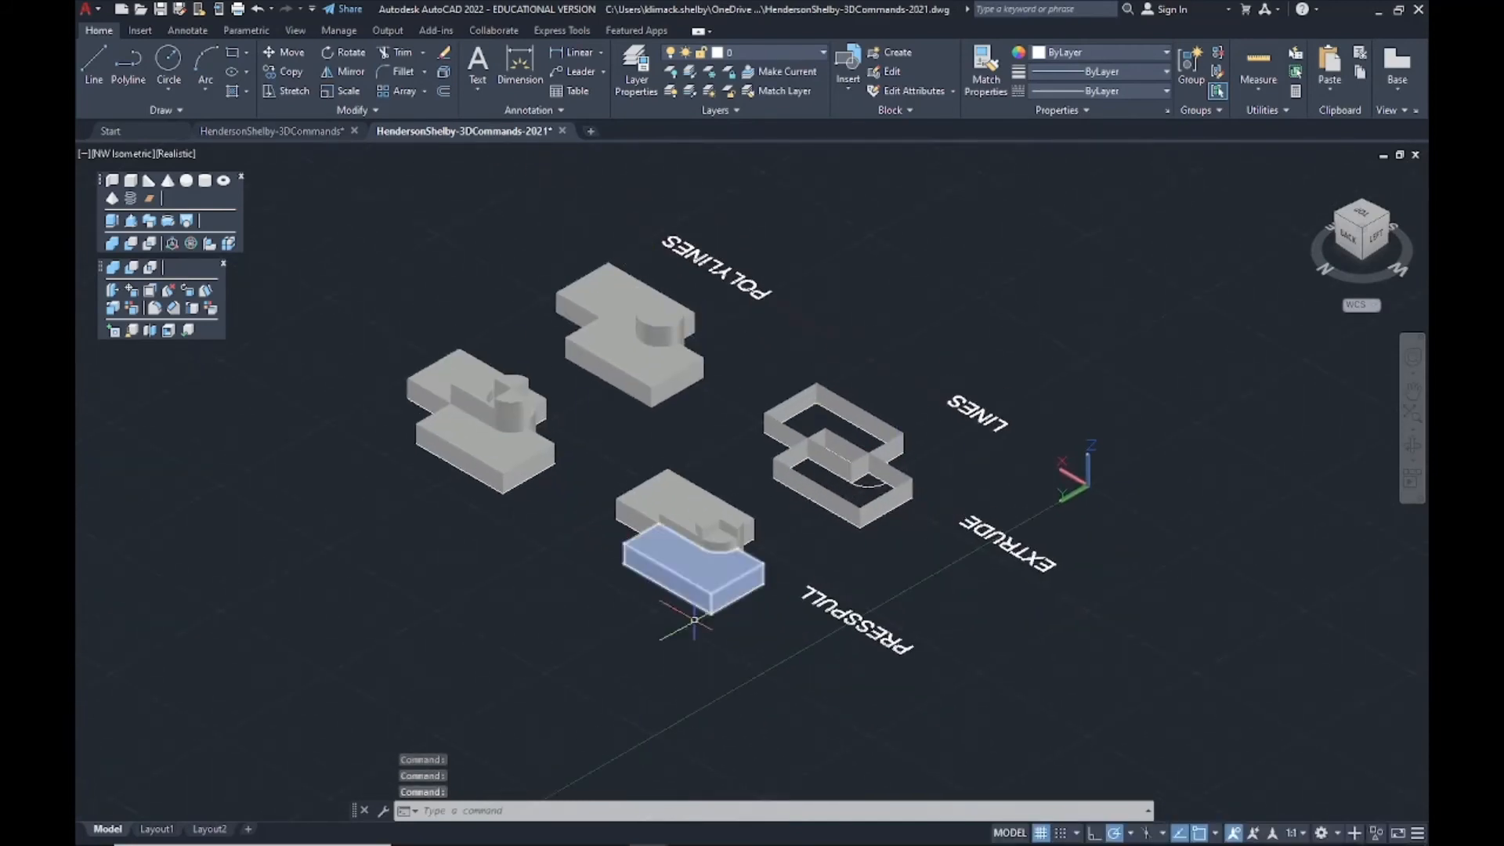
- Highlight the extruded shapes of the EXTRUDE row in the LINES and POLYLINES columns for comparison, and clear the selection
{"action": "left_click", "coordinate": [717, 664]}
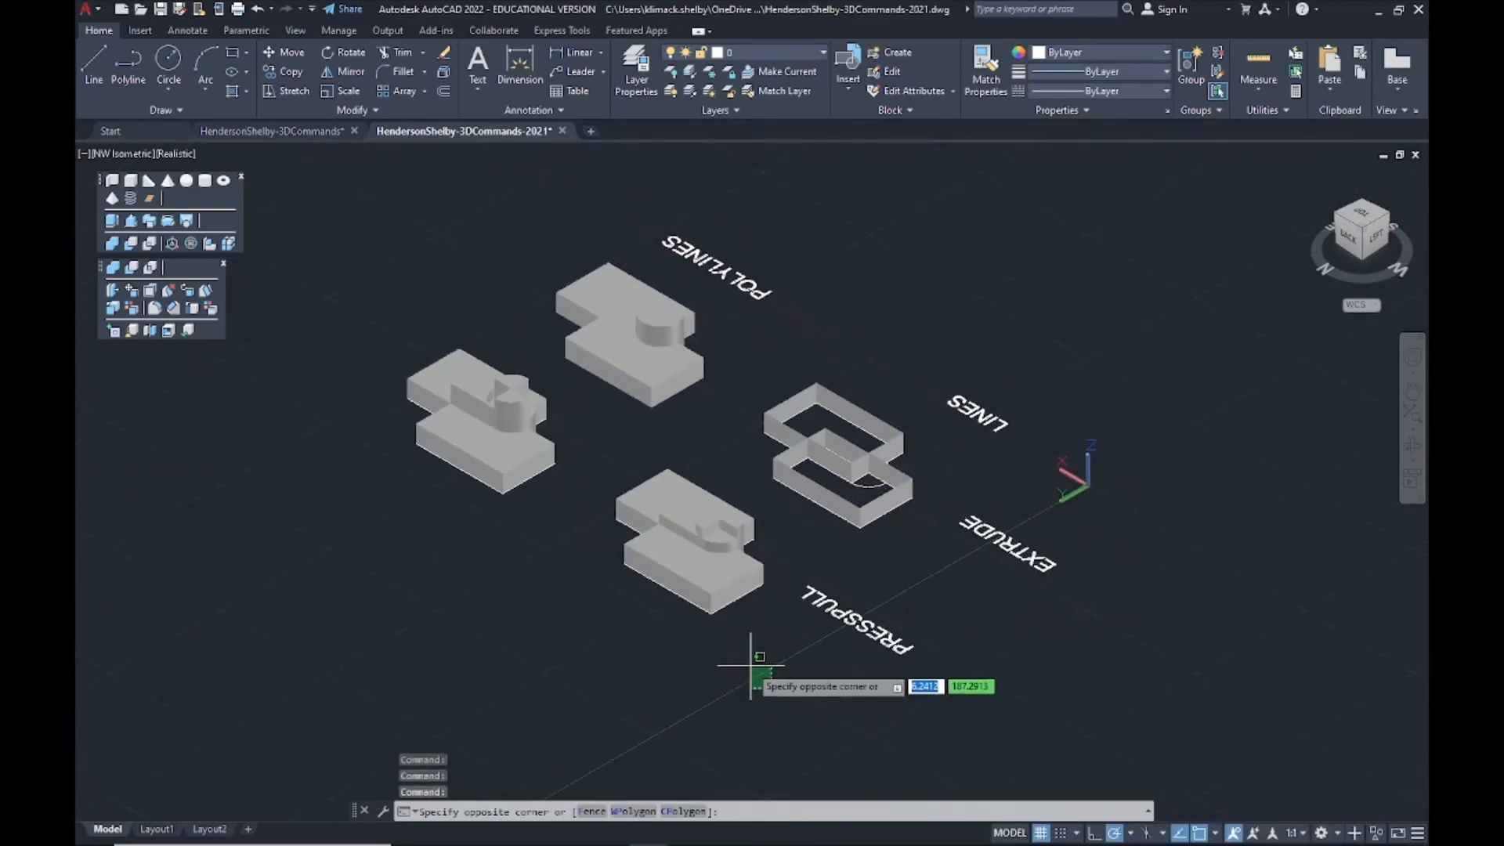
{"action": "left_click", "coordinate": [952, 528]}
{"action": "left_click", "coordinate": [727, 384]}
{"action": "left_click", "coordinate": [727, 384]}
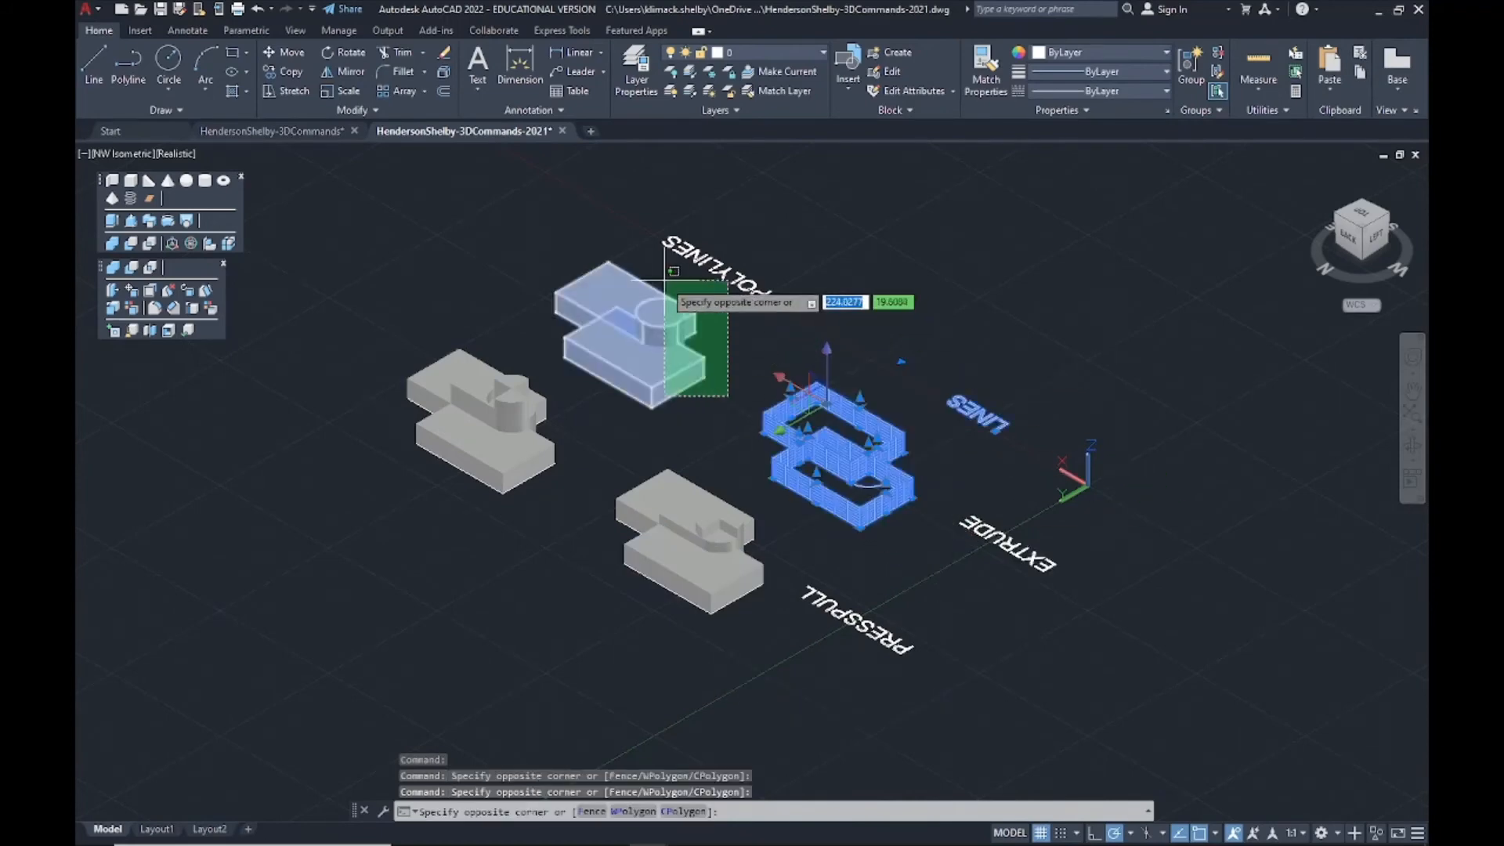
{"action": "left_click", "coordinate": [650, 292]}
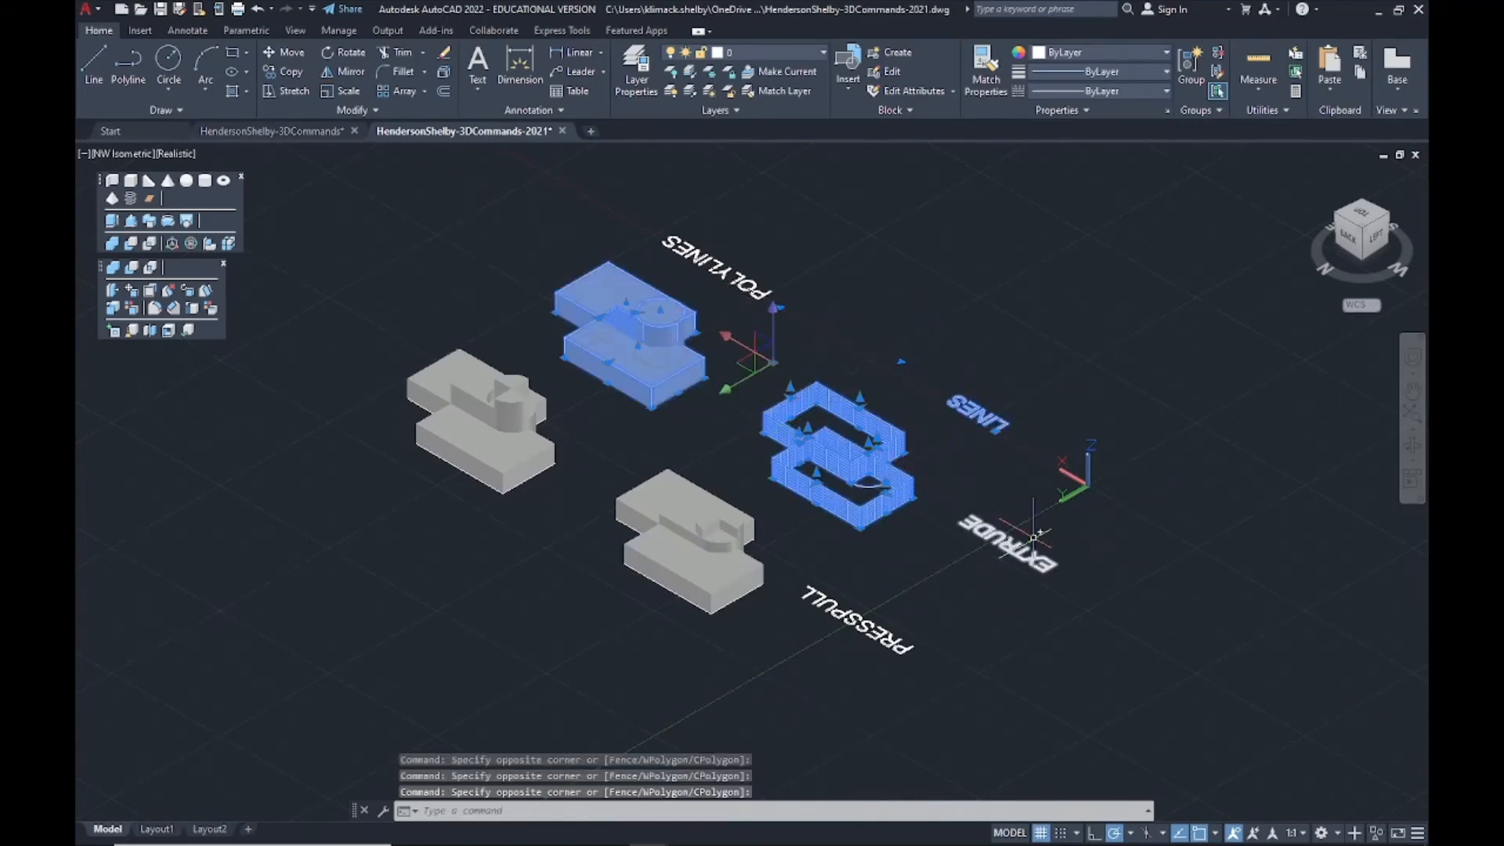
{"action": "left_click", "coordinate": [1007, 549]}
{"action": "key", "text": "Escape"}
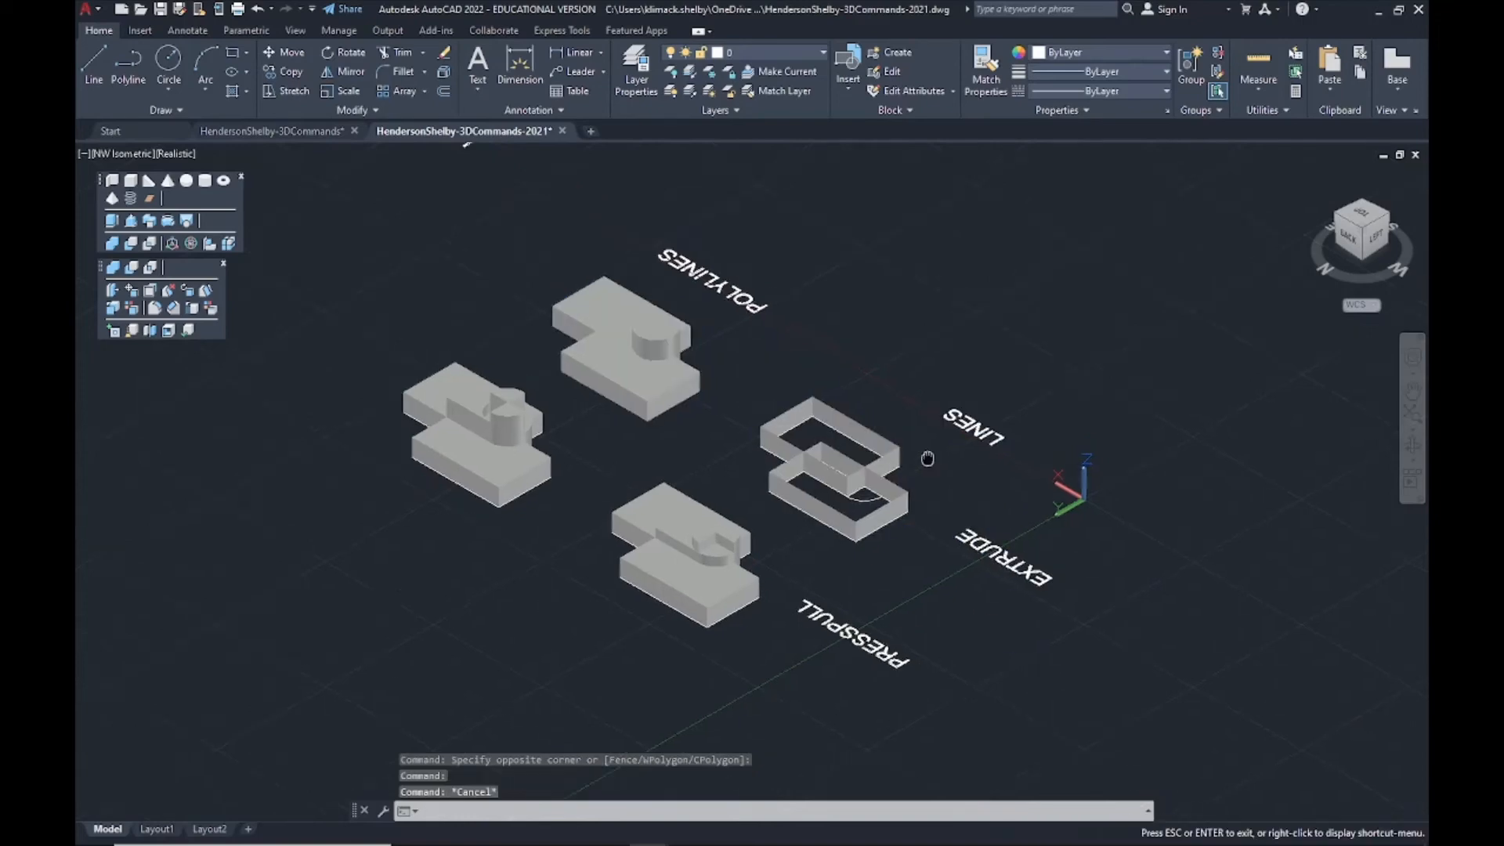
- Highlight the LINES label with its extruded walls and the POLYLINES label with its extruded solid, clearing each selection
{"action": "scroll", "coordinate": [739, 397], "scroll_direction": "up", "scroll_amount": 2}
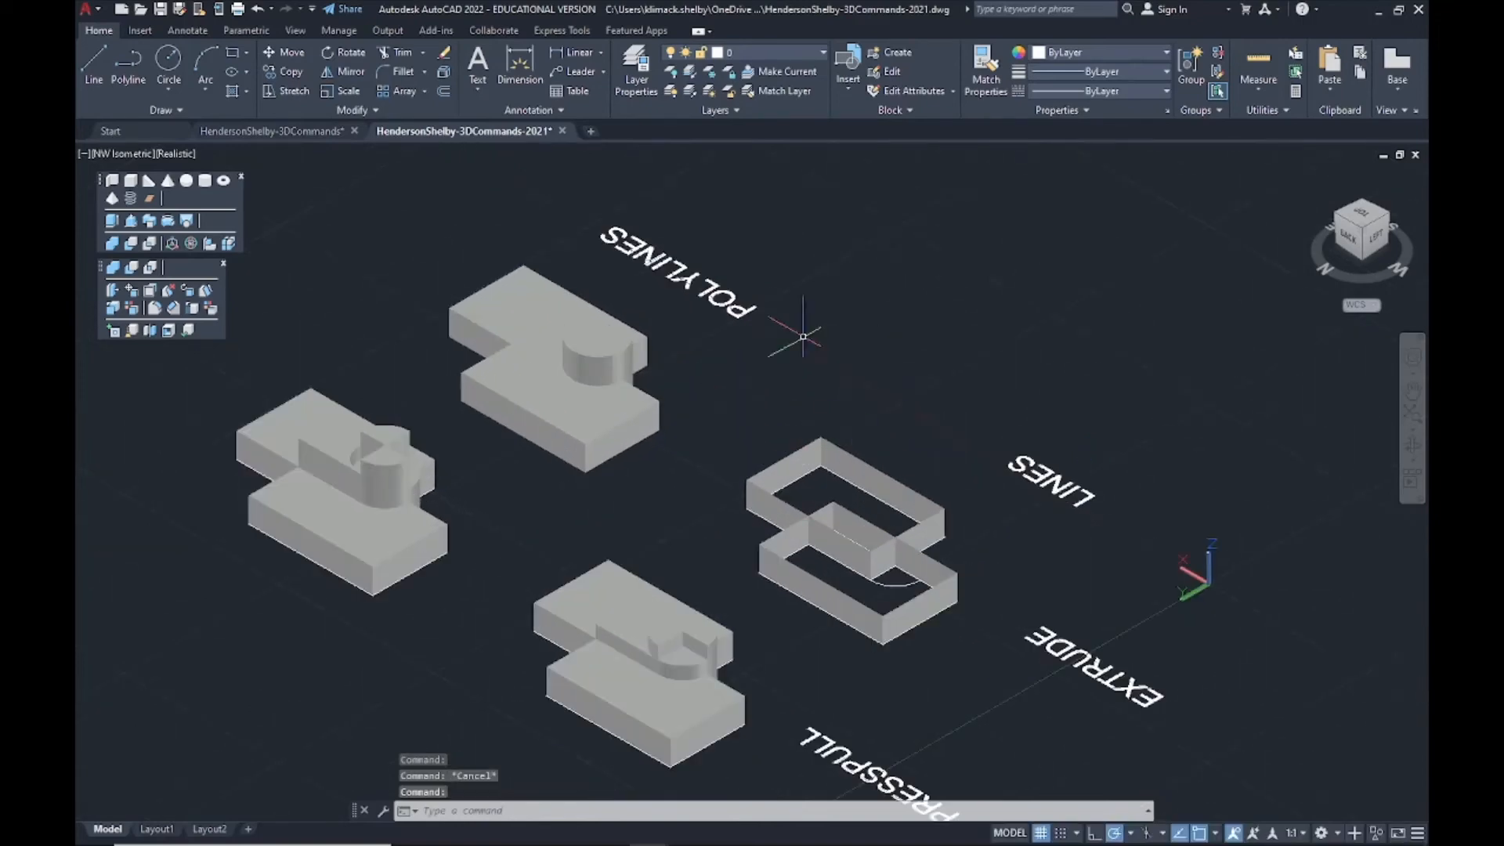
{"action": "left_click", "coordinate": [1146, 533]}
{"action": "left_click", "coordinate": [862, 435]}
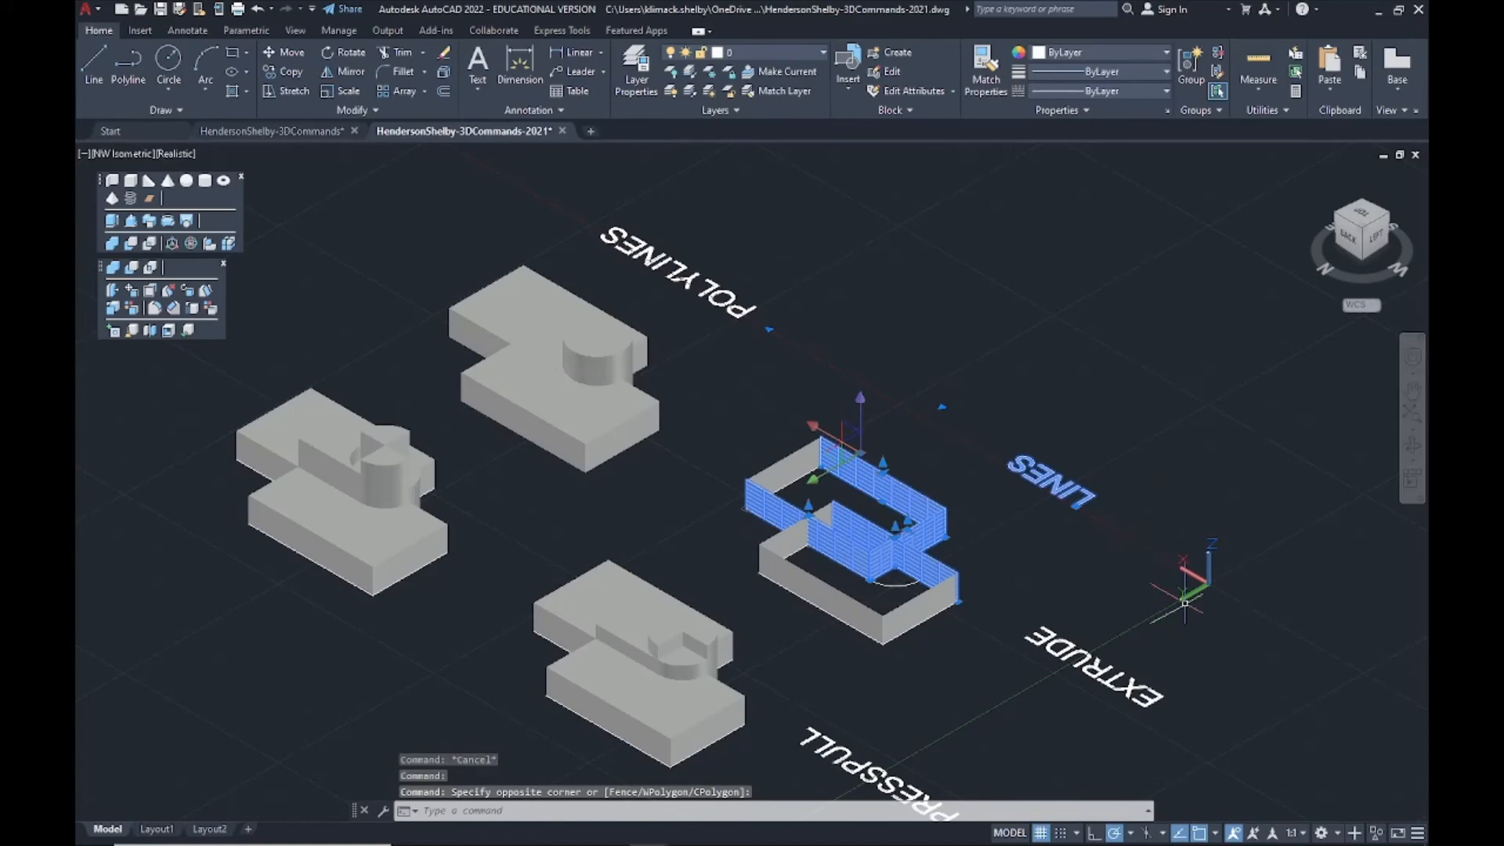
{"action": "key", "text": "Escape"}
{"action": "left_click", "coordinate": [444, 206]}
{"action": "left_click", "coordinate": [835, 386]}
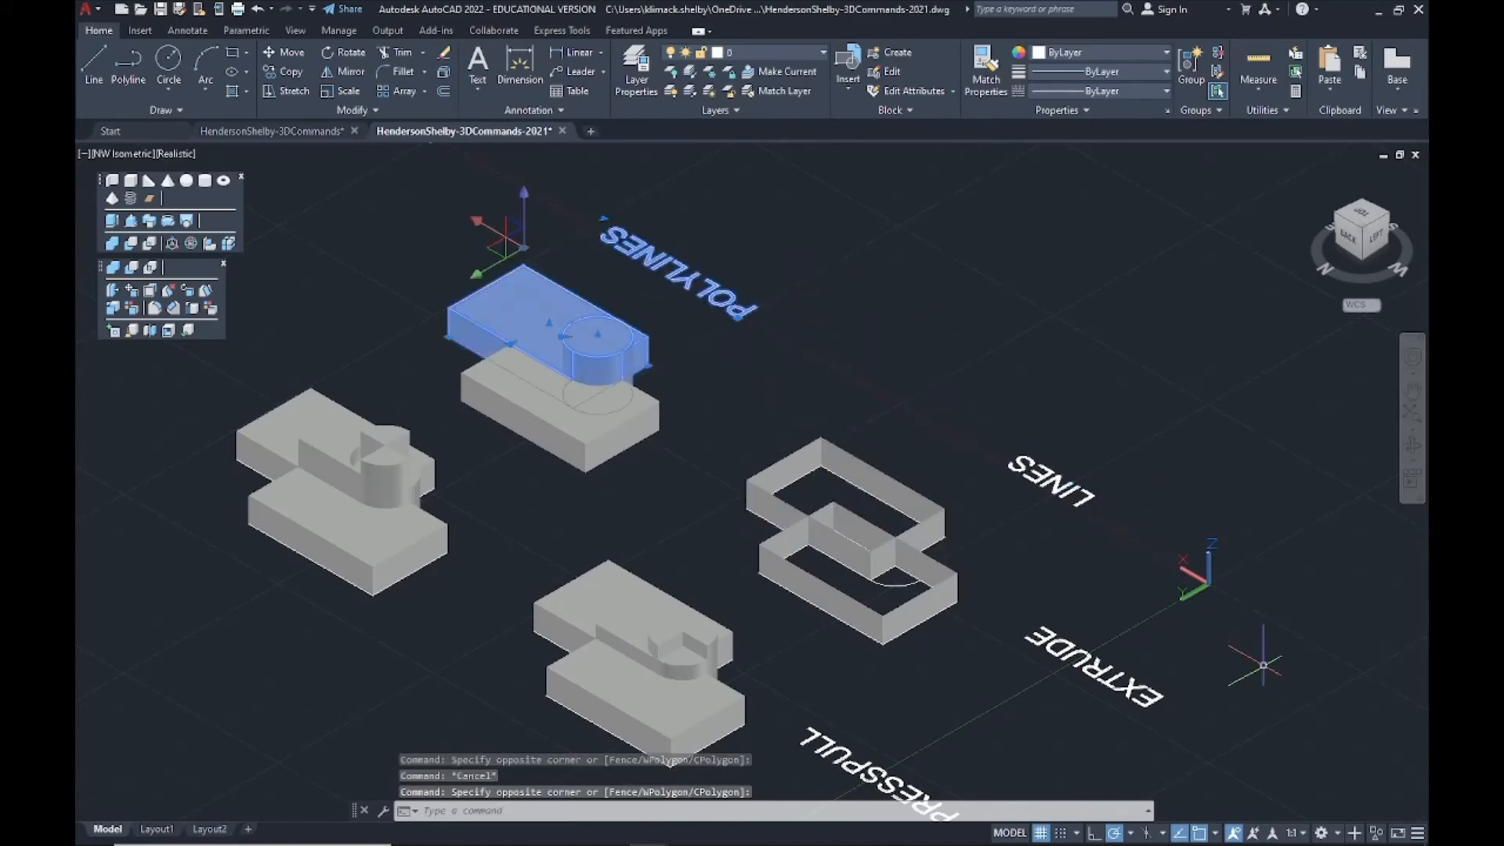
{"action": "key", "text": "Escape"}
- Inspect the individual wall surfaces extruded from lines in the EXTRUDE row up close
{"action": "middle_click_drag", "start_coordinate": [1018, 632], "coordinate": [988, 593]}
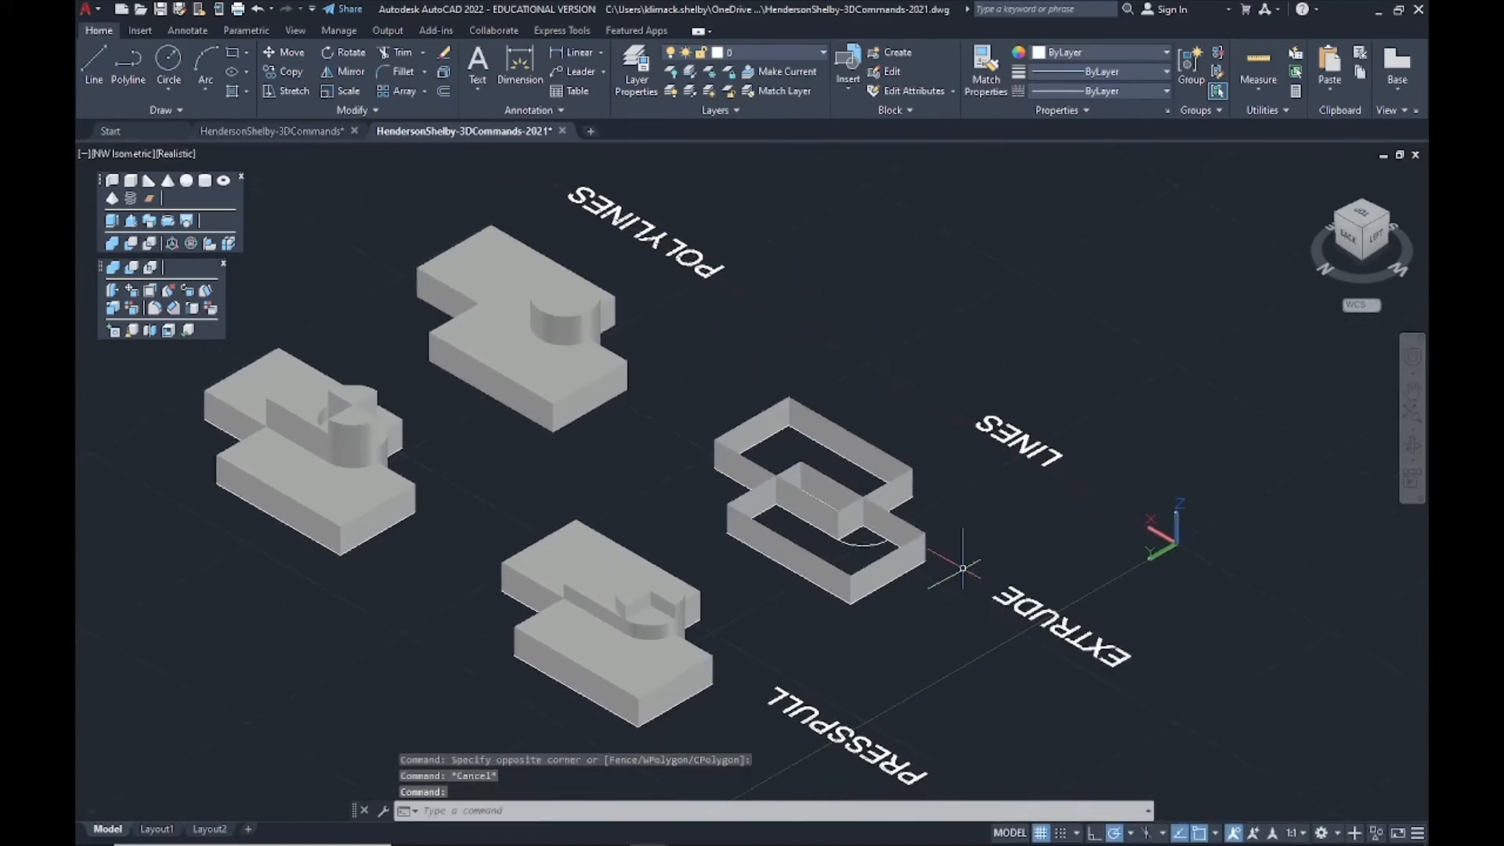
{"action": "scroll", "coordinate": [897, 572], "scroll_direction": "up", "scroll_amount": 2}
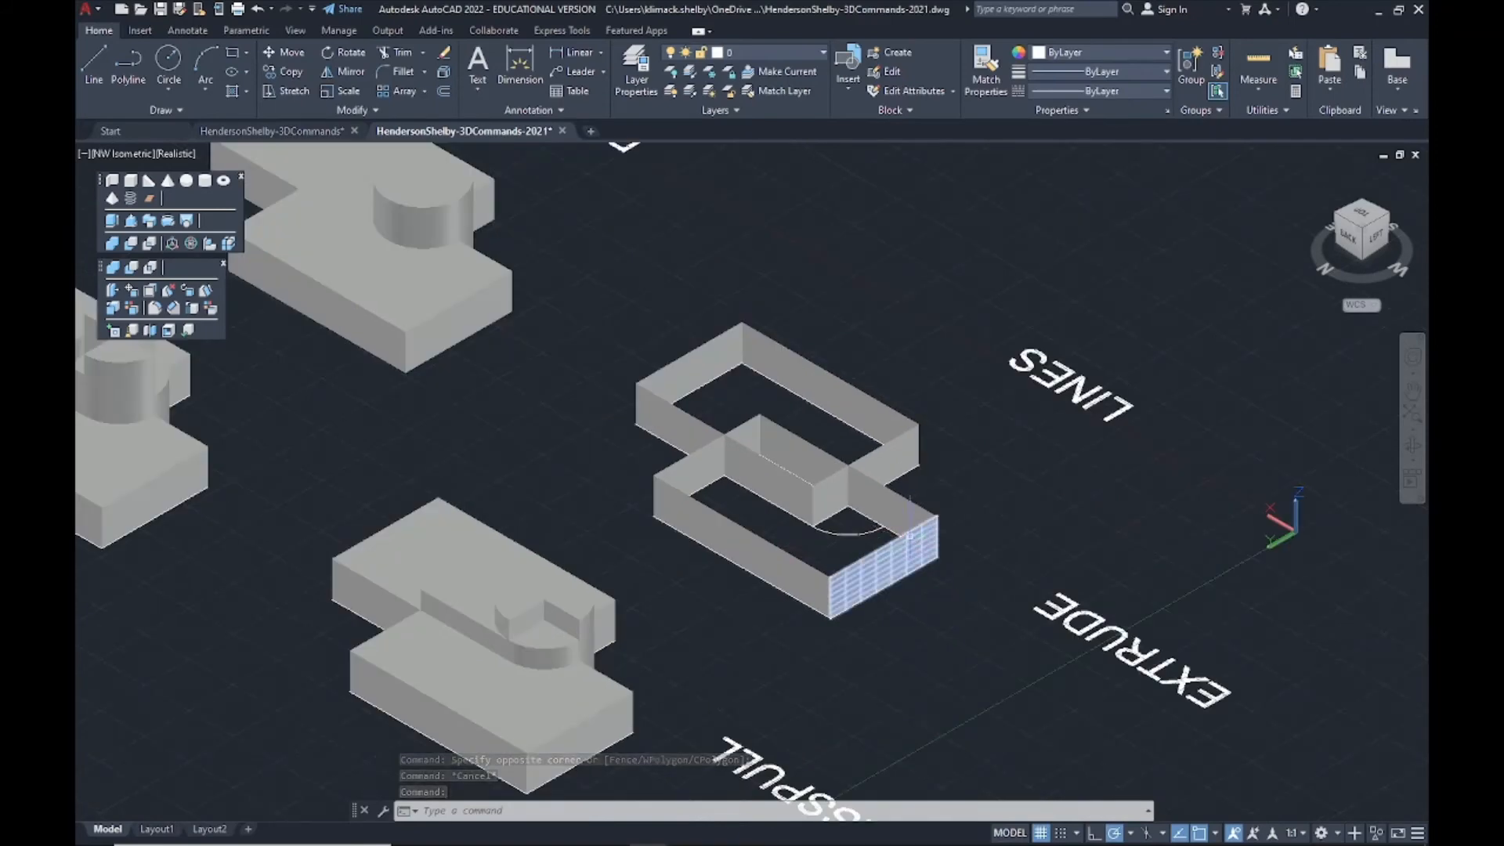
{"action": "middle_click_drag", "start_coordinate": [991, 523], "coordinate": [990, 554]}
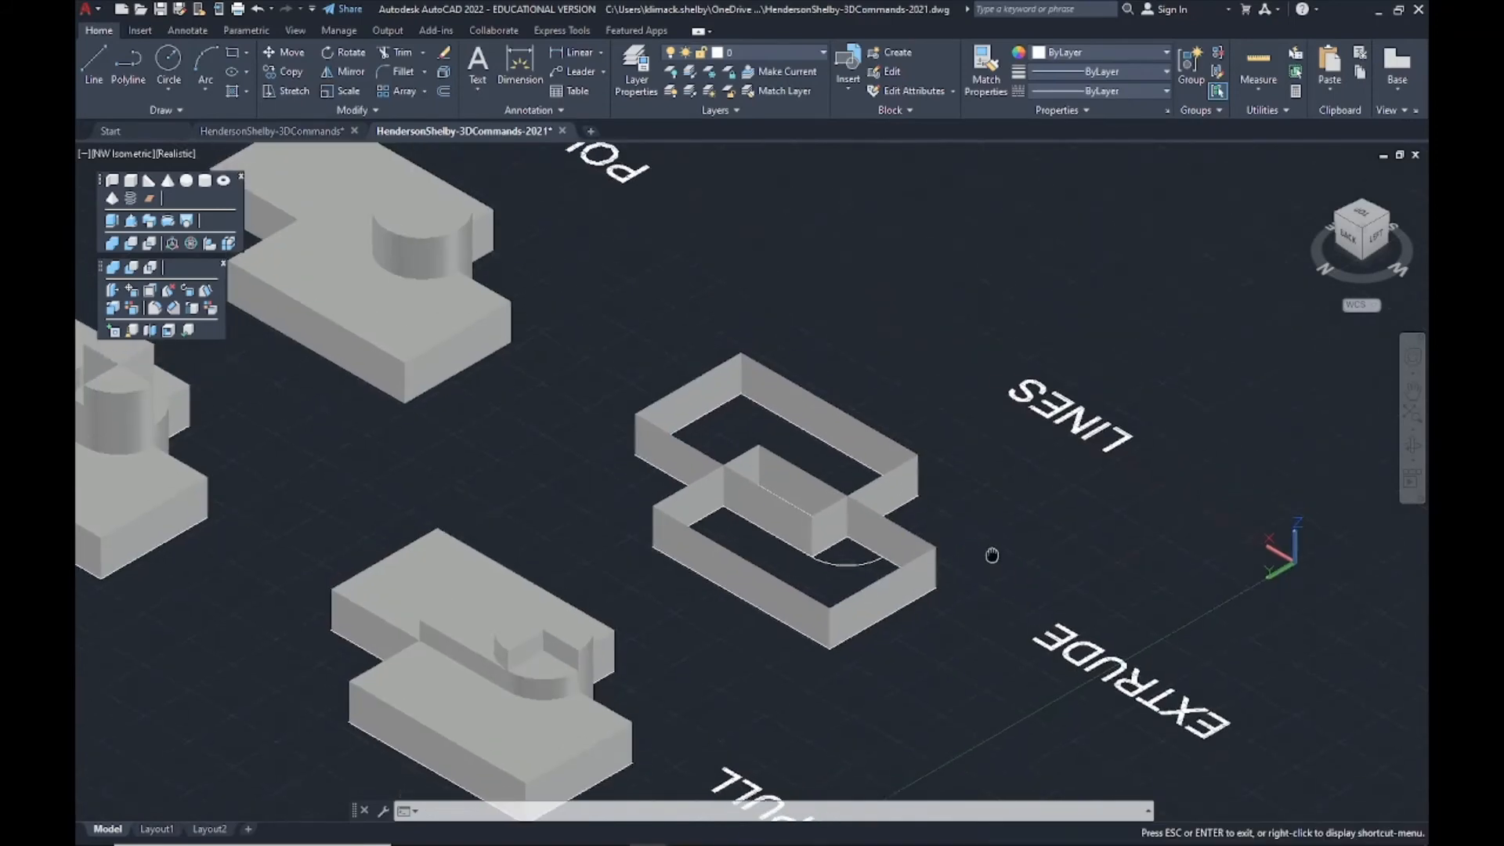
{"action": "scroll", "coordinate": [988, 553], "scroll_direction": "up", "scroll_amount": 1}
{"action": "left_click", "coordinate": [884, 474]}
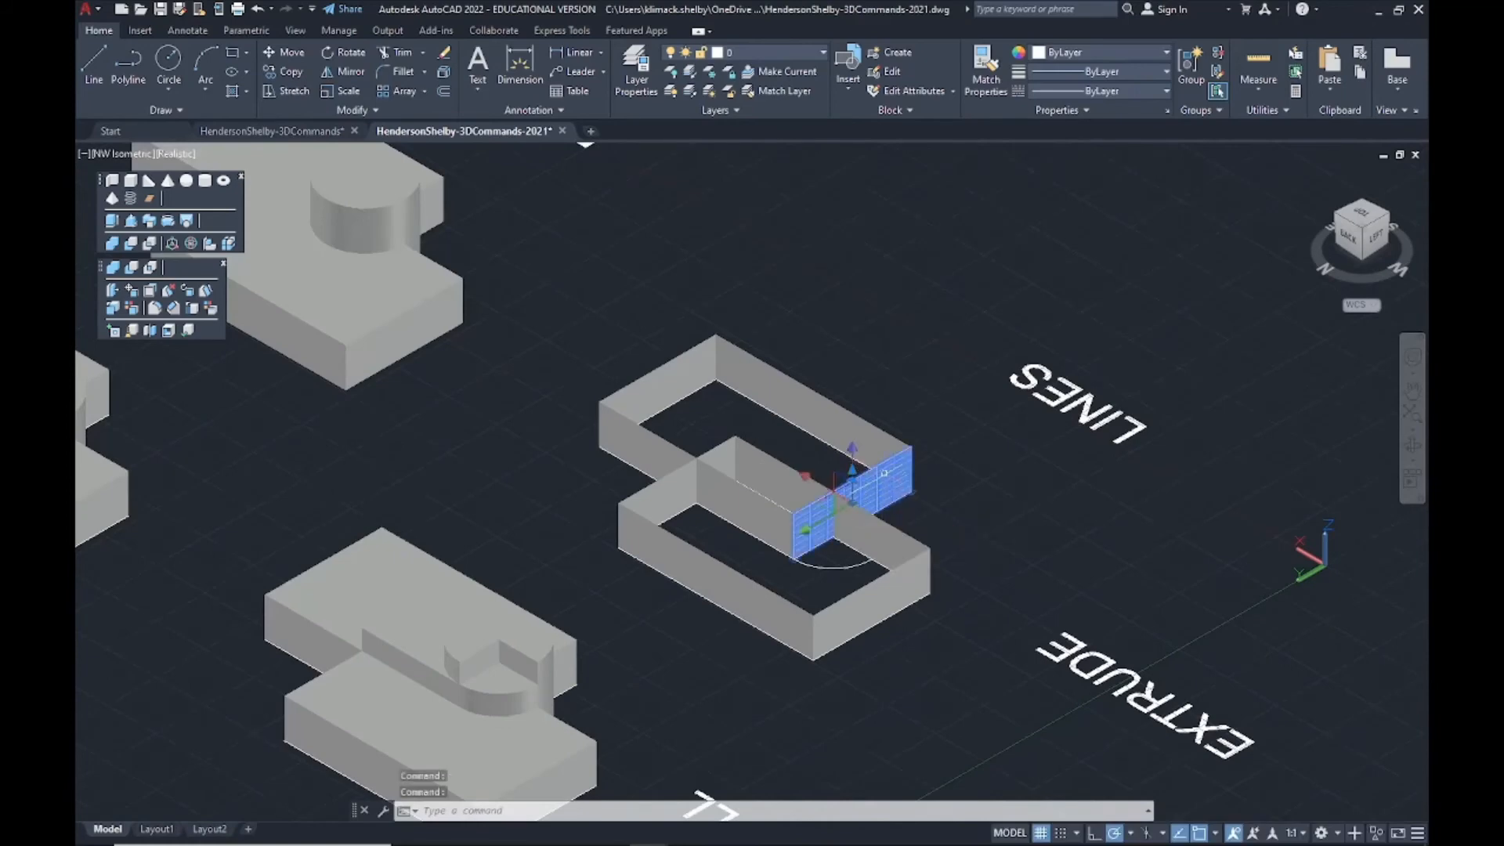
{"action": "left_click", "coordinate": [874, 432]}
{"action": "left_click", "coordinate": [681, 362]}
{"action": "key", "text": "Escape"}
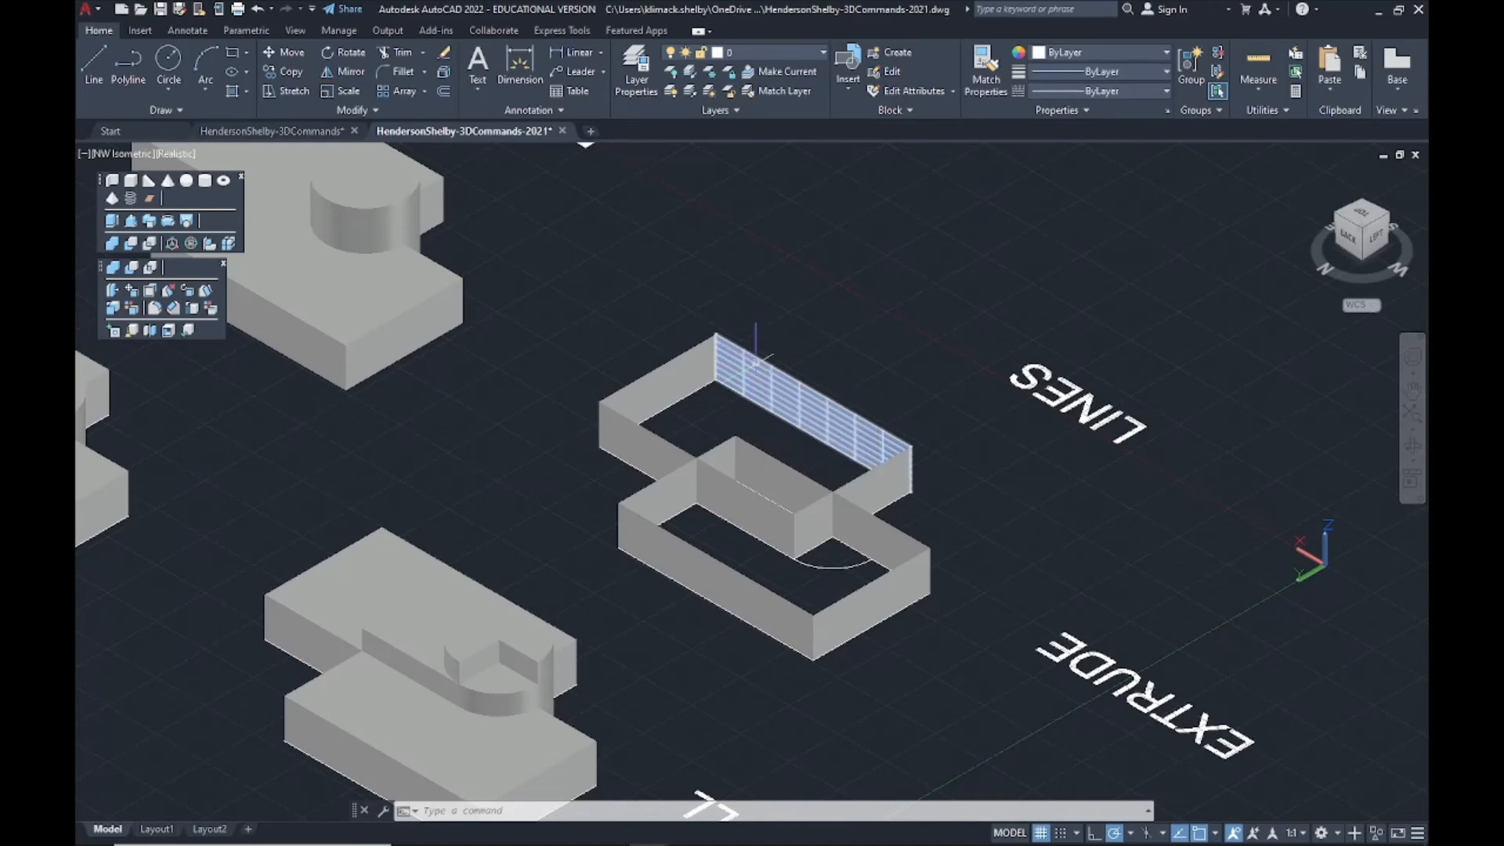
- Compare the object types of the extruded polyline shapes and the extruded line walls in the EXTRUDE row
{"action": "middle_click_drag", "start_coordinate": [675, 393], "coordinate": [710, 456]}
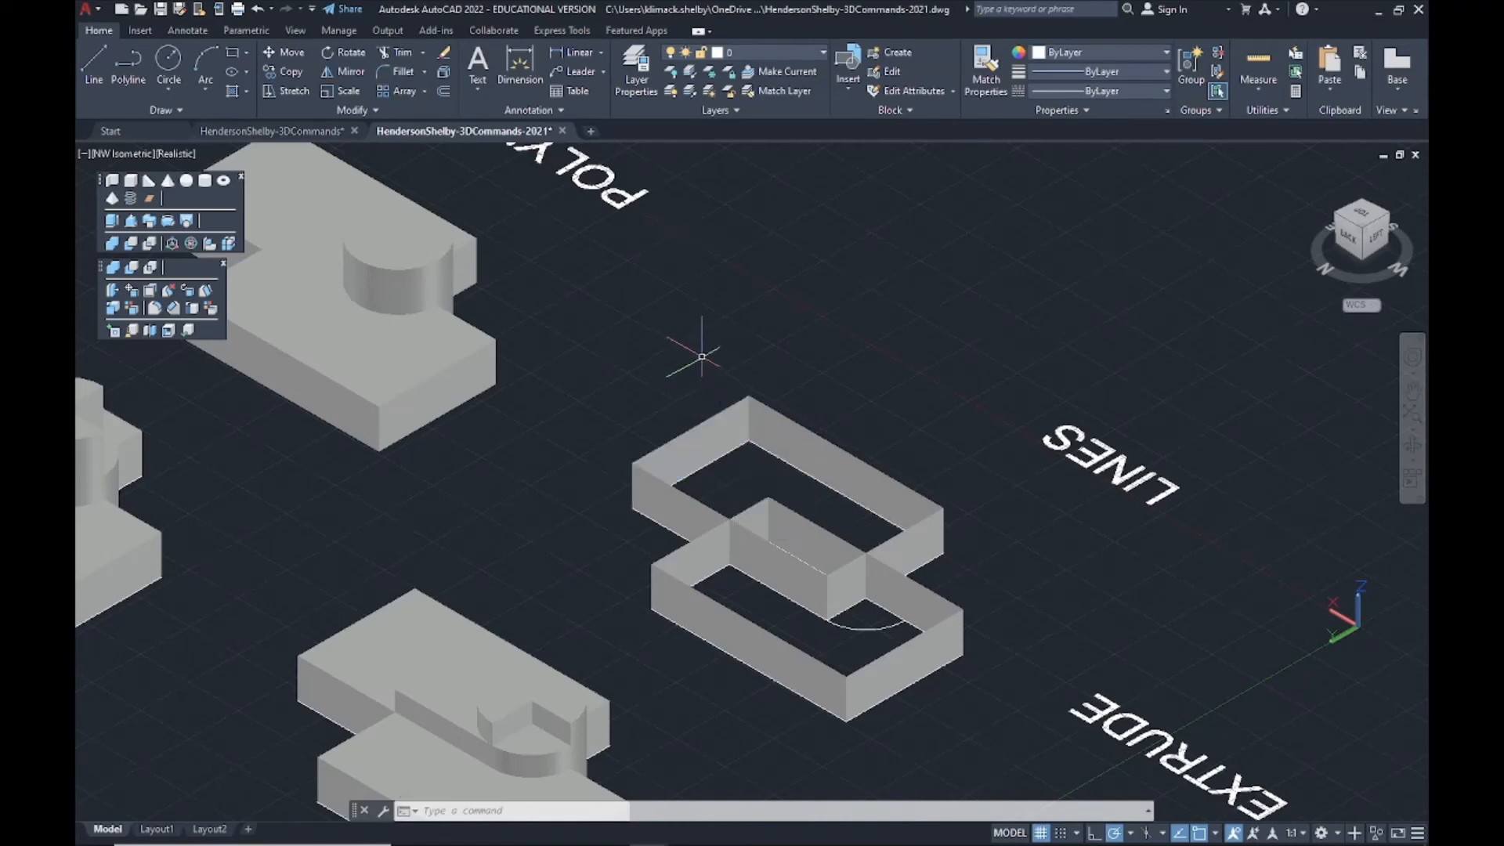
{"action": "middle_click_drag", "start_coordinate": [705, 368], "coordinate": [805, 428]}
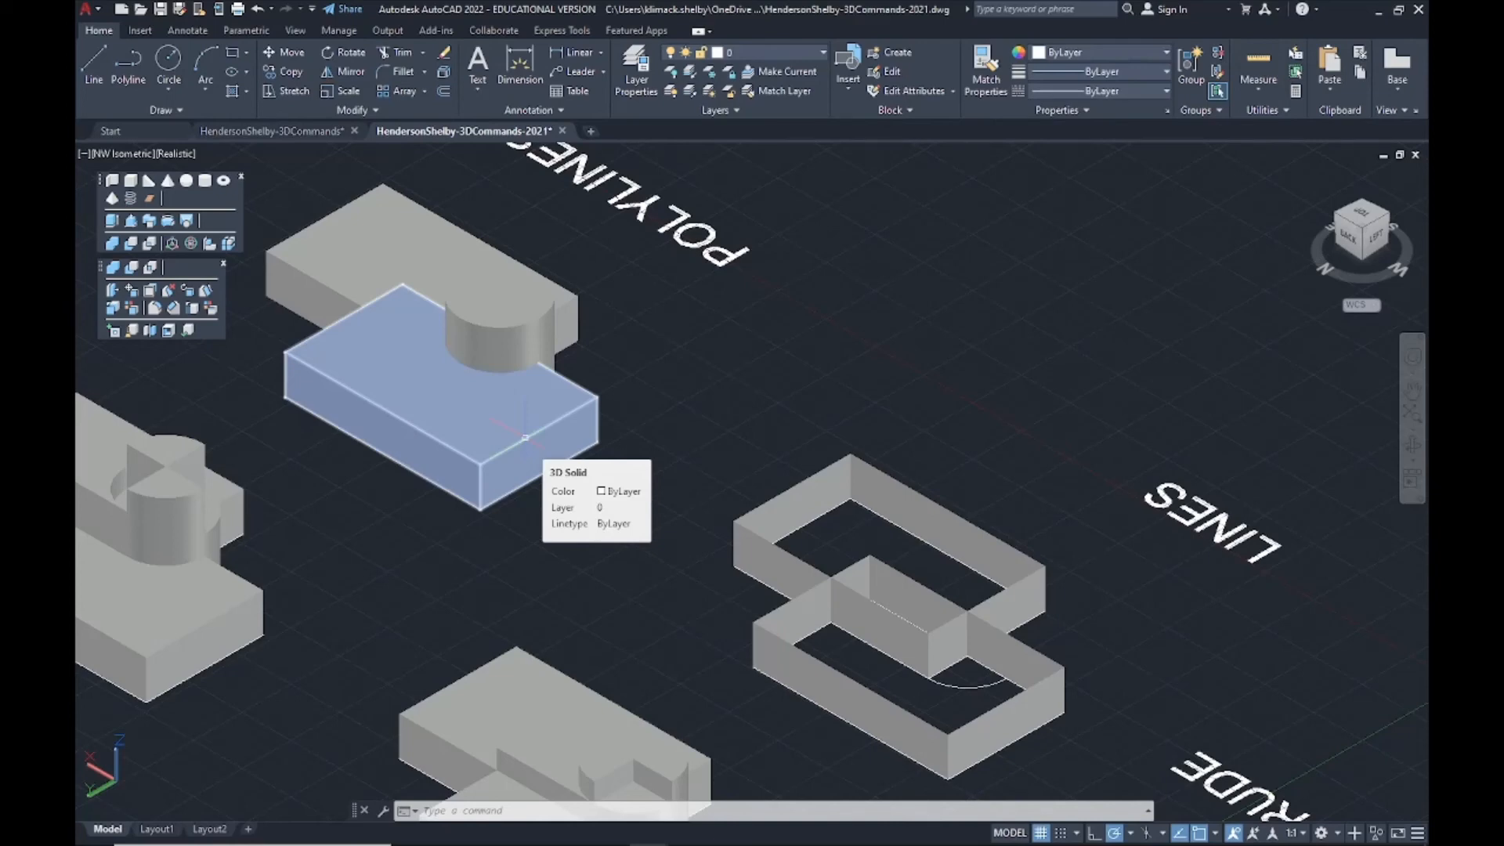
{"action": "middle_click_drag", "start_coordinate": [671, 429], "coordinate": [707, 465]}
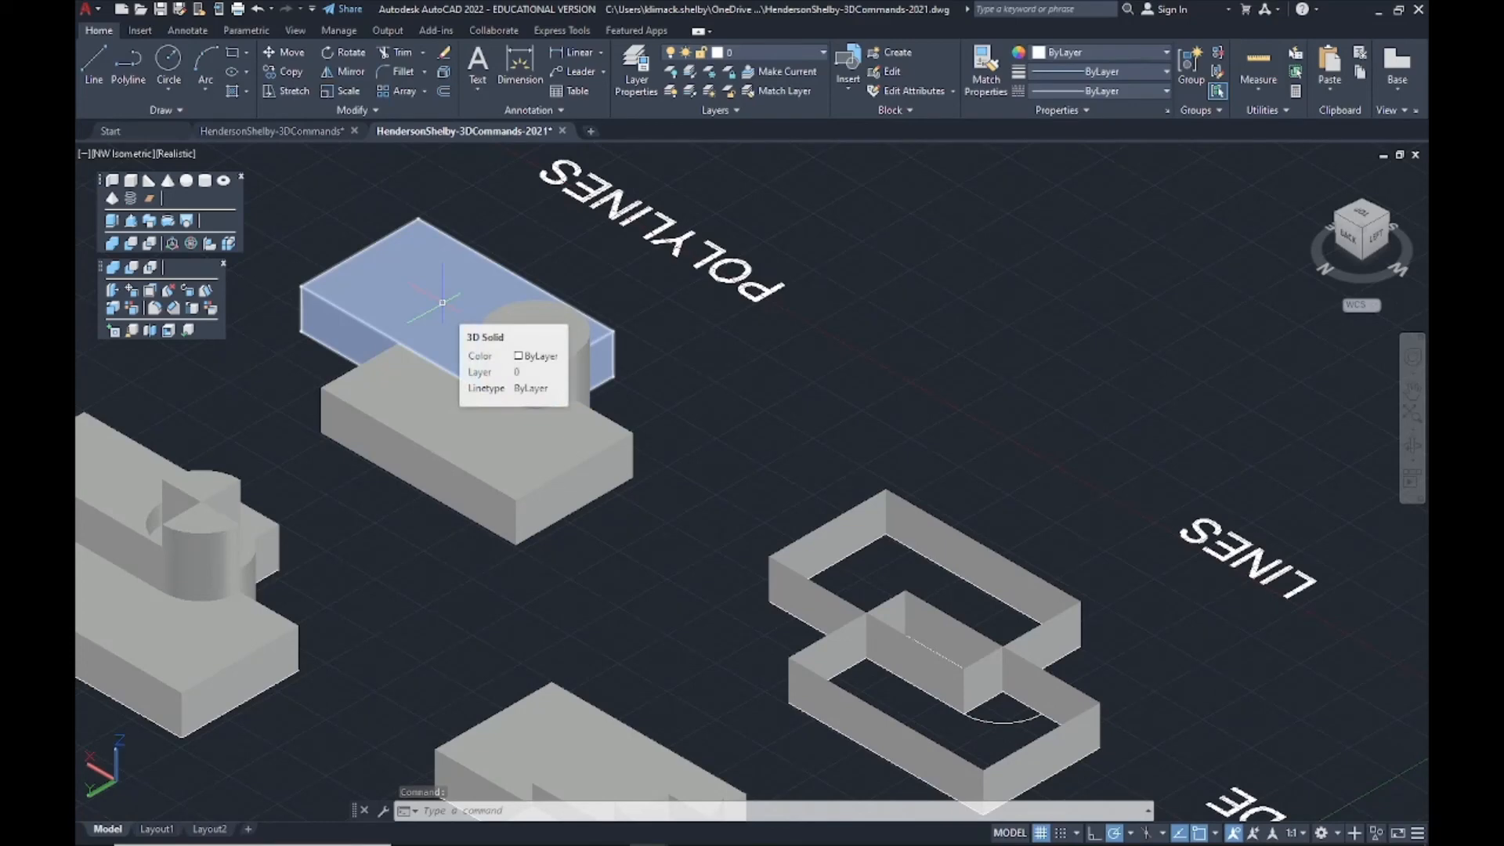
{"action": "middle_click_drag", "start_coordinate": [924, 632], "coordinate": [857, 497]}
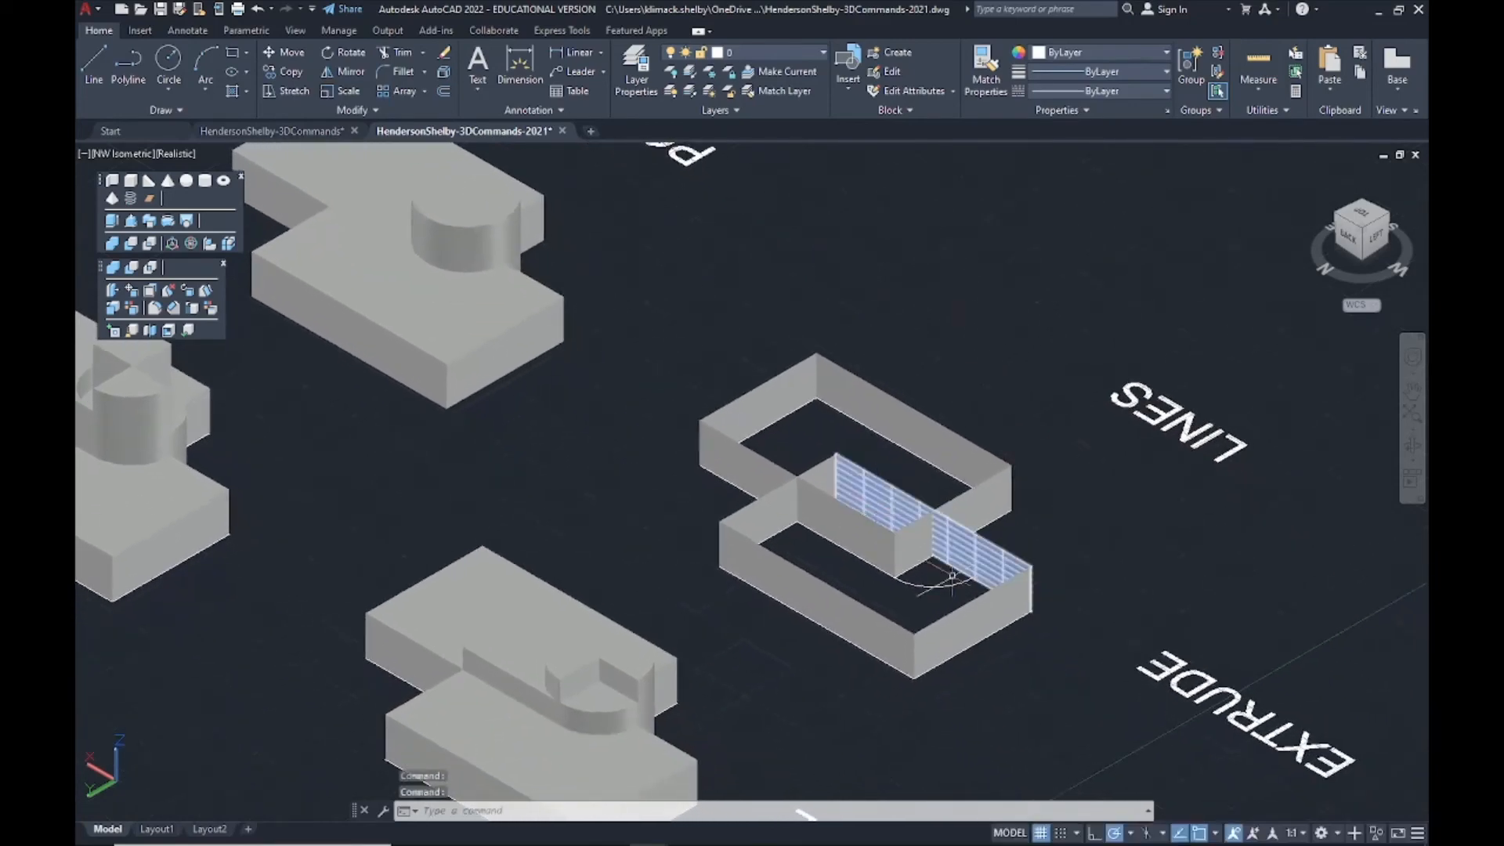
{"action": "left_click", "coordinate": [1222, 529]}
{"action": "left_click", "coordinate": [1132, 369]}
{"action": "middle_click_drag", "start_coordinate": [1192, 509], "coordinate": [1163, 546]}
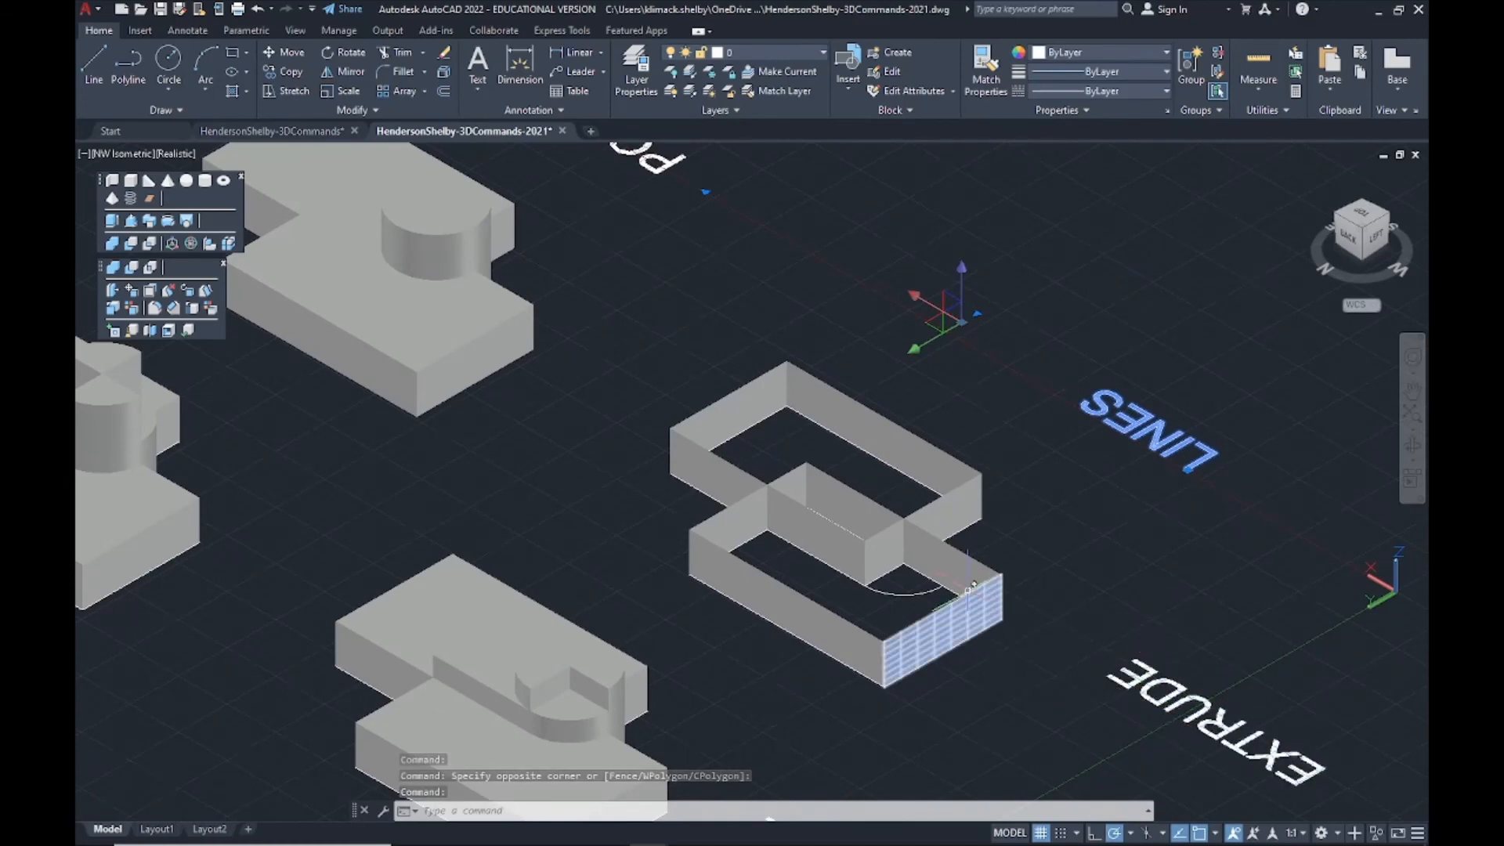
{"action": "key", "text": "Escape"}
{"action": "middle_click_drag", "start_coordinate": [777, 240], "coordinate": [949, 408]}
{"action": "left_click", "coordinate": [957, 407]}
{"action": "key", "text": "Escape"}
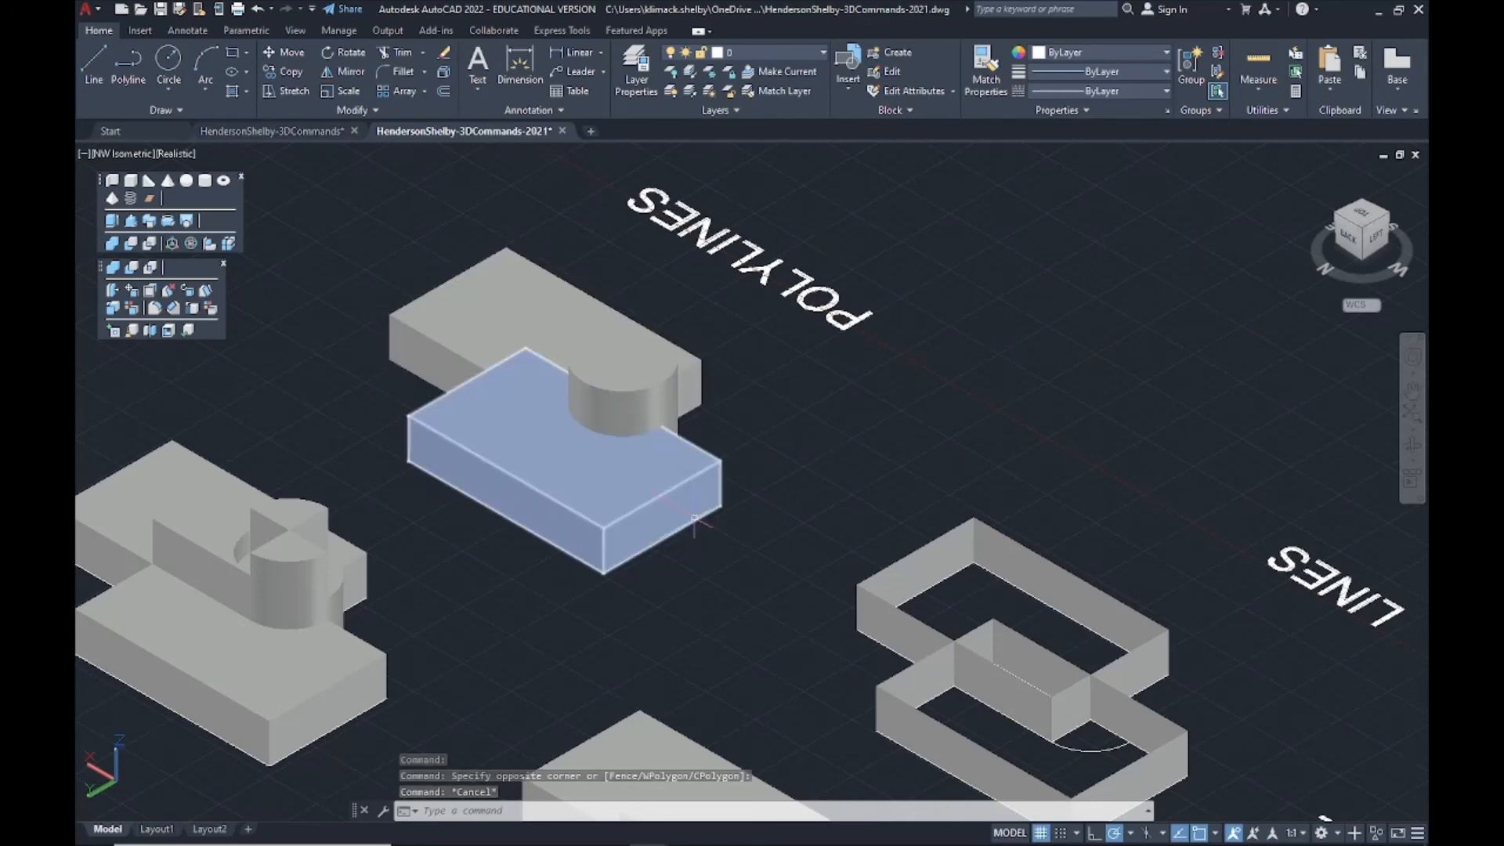
- Highlight the PRESSPULL label and examine the presspulled shapes of both columns against the extruded ones
{"action": "middle_click_drag", "start_coordinate": [701, 529], "coordinate": [752, 514]}
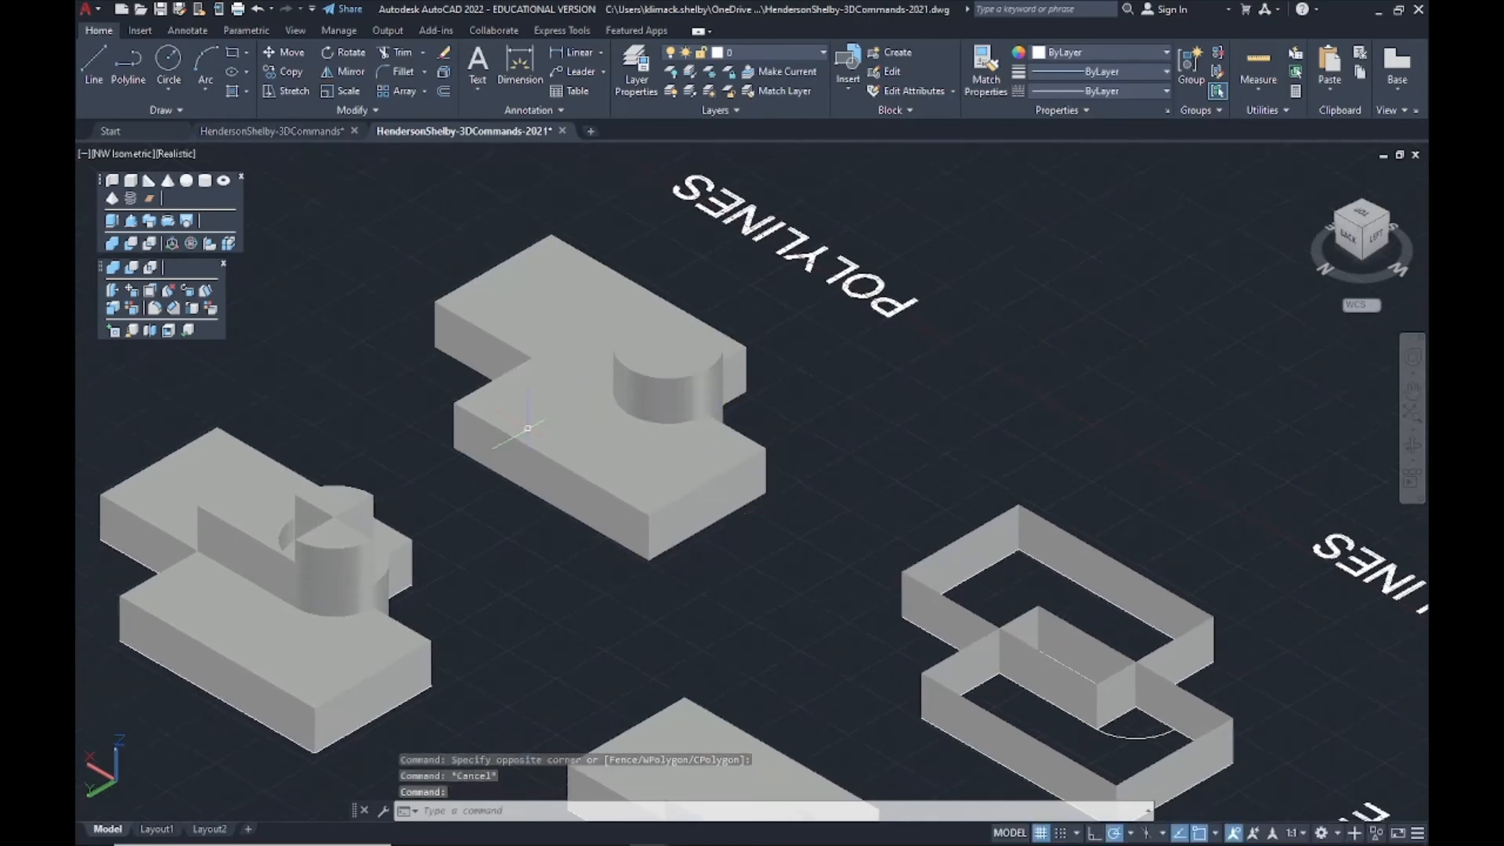
{"action": "middle_click_drag", "start_coordinate": [854, 667], "coordinate": [963, 345]}
{"action": "left_click", "coordinate": [1064, 617]}
{"action": "left_click", "coordinate": [1334, 810]}
{"action": "scroll", "coordinate": [1099, 699], "scroll_direction": "down", "scroll_amount": 2}
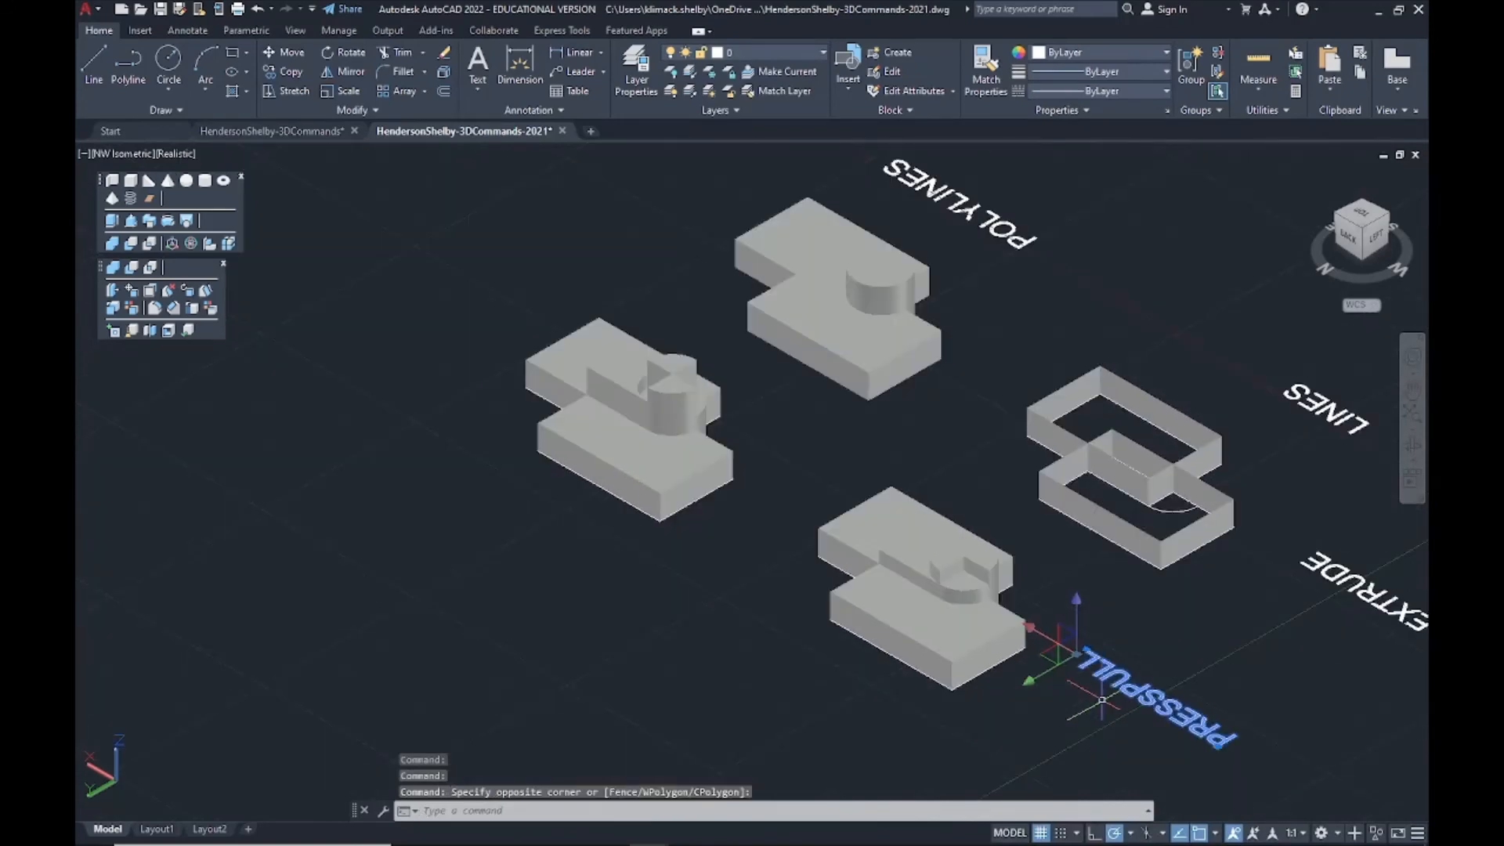
{"action": "key", "text": "Escape"}
{"action": "middle_click_drag", "start_coordinate": [1040, 674], "coordinate": [852, 607]}
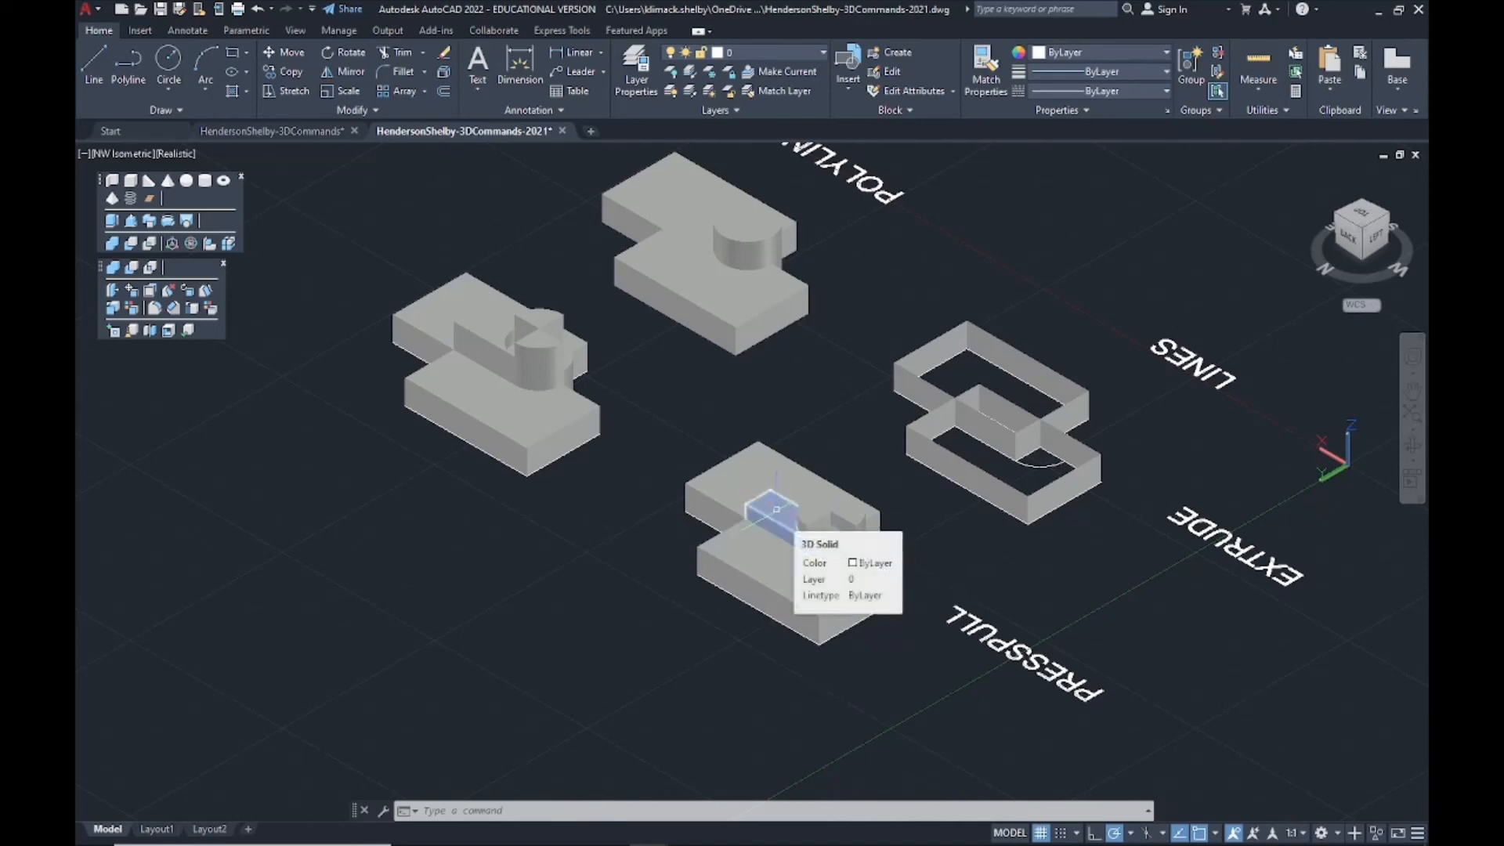
{"action": "middle_click_drag", "start_coordinate": [628, 420], "coordinate": [664, 520]}
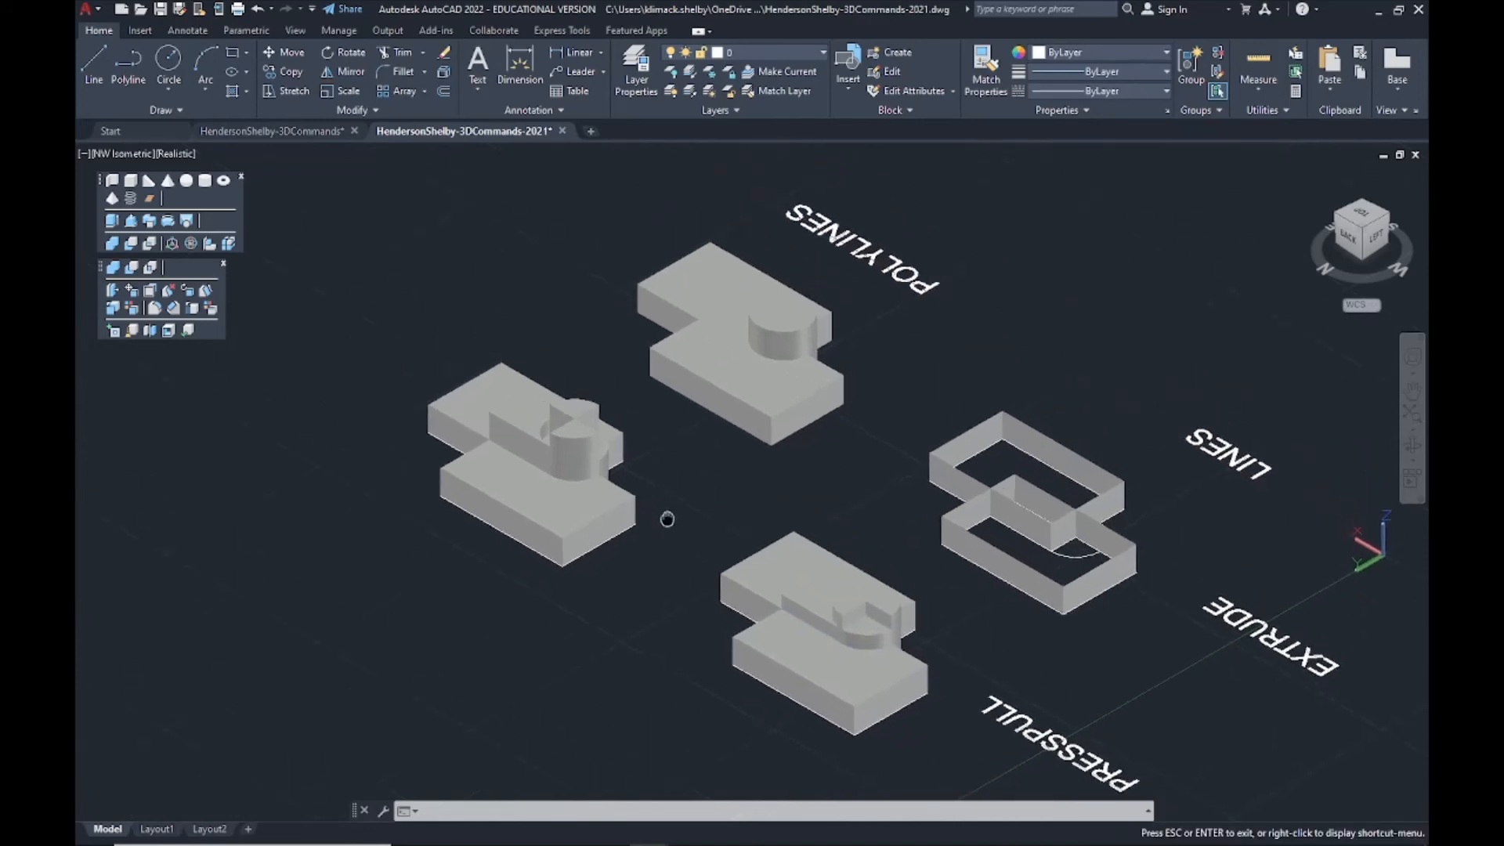
{"action": "left_click", "coordinate": [532, 492]}
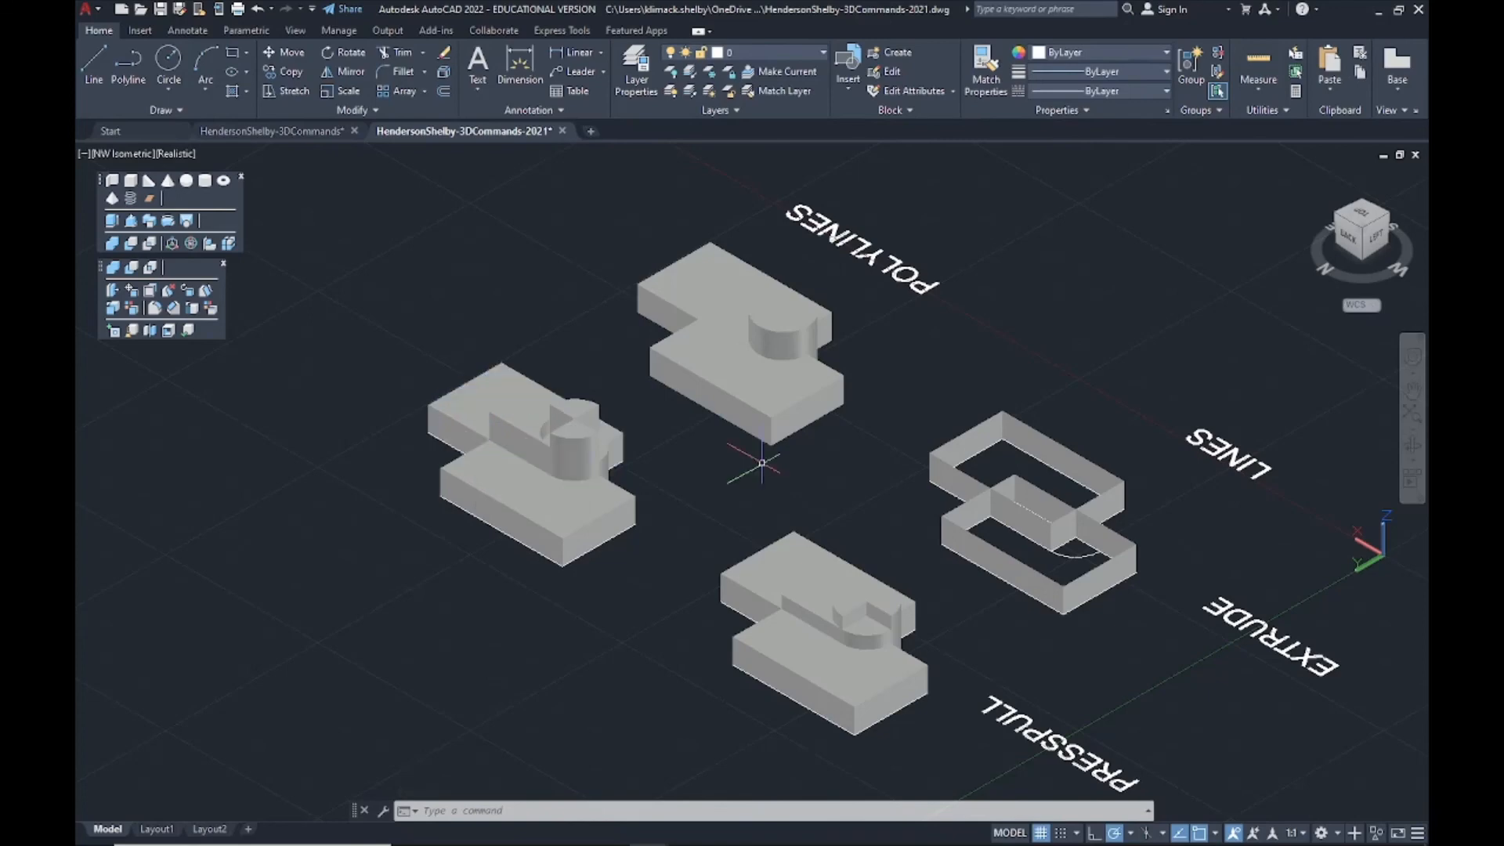
{"action": "middle_click_drag", "start_coordinate": [963, 560], "coordinate": [879, 504]}
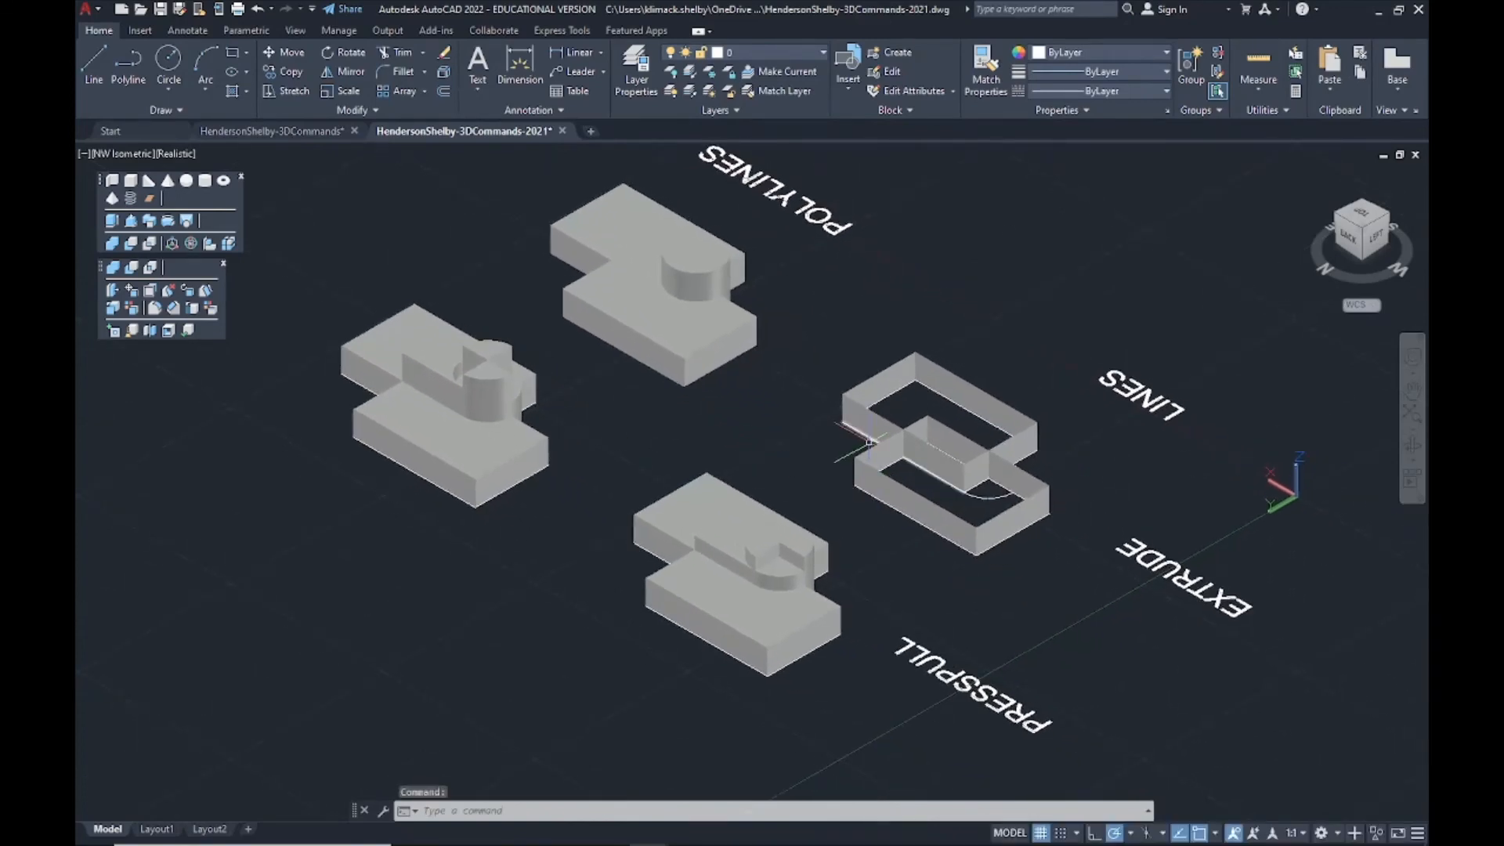